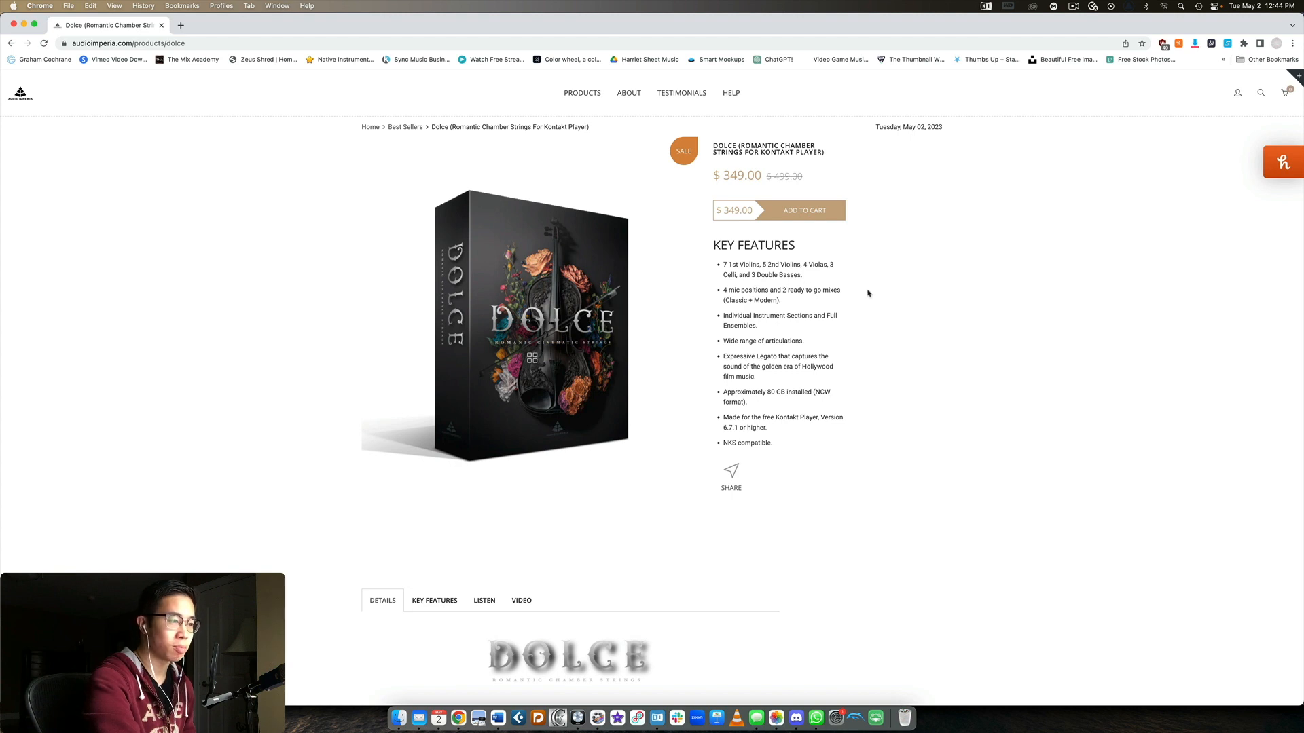
Look through the Dolce product page, including key features, mic techniques, articulations and price
scroll(779, 287, down, 1)
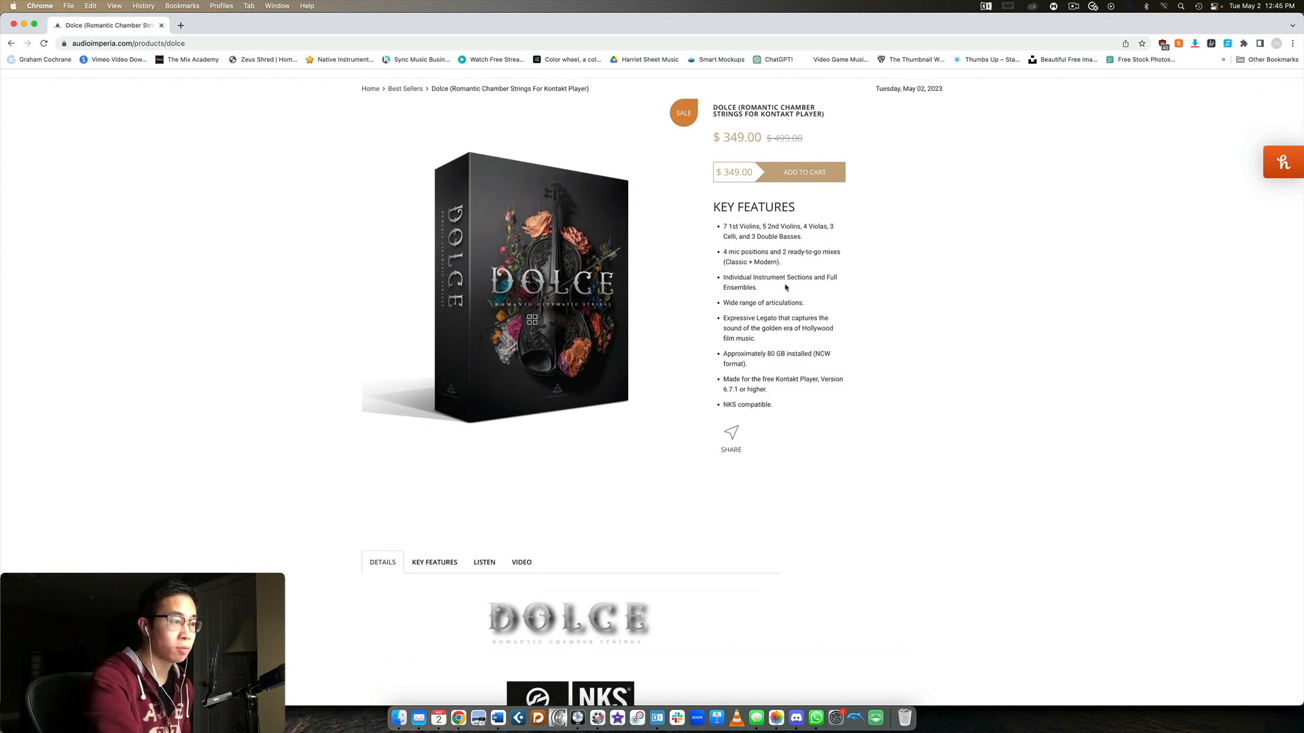
scroll(783, 297, down, 1)
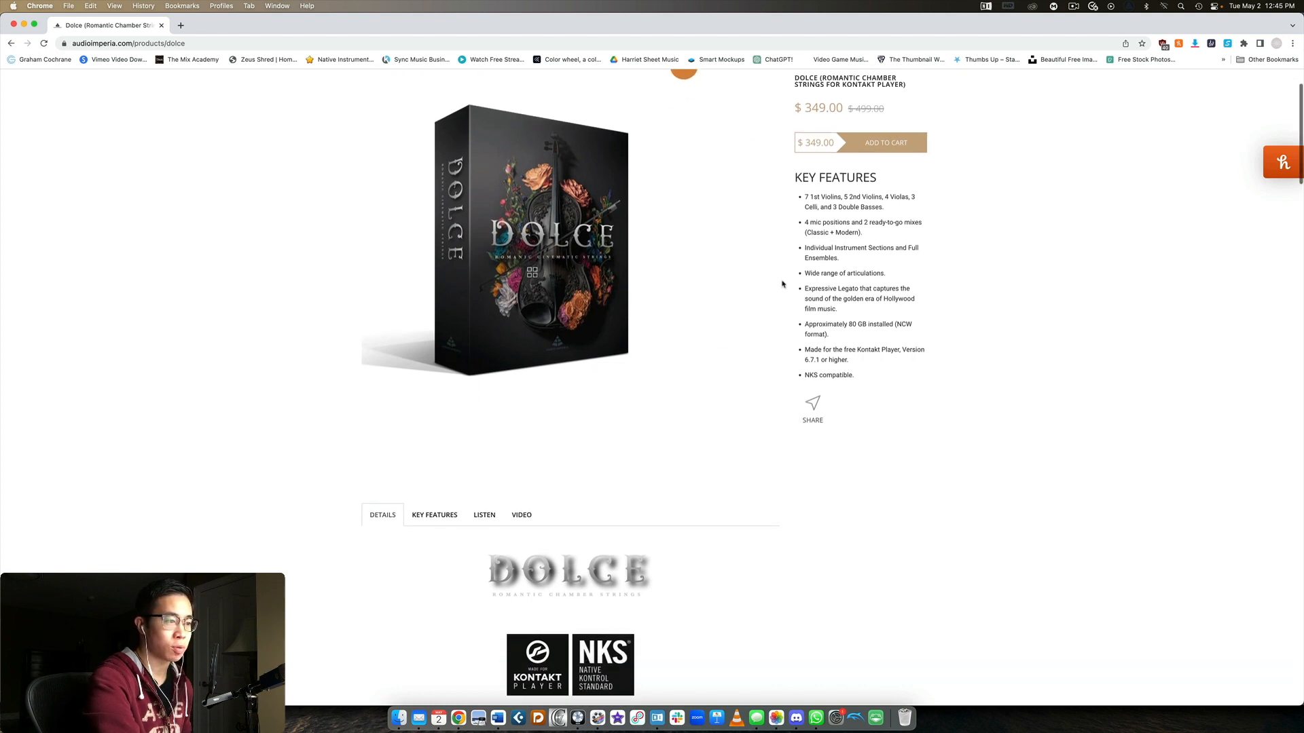
scroll(848, 321, down, 1)
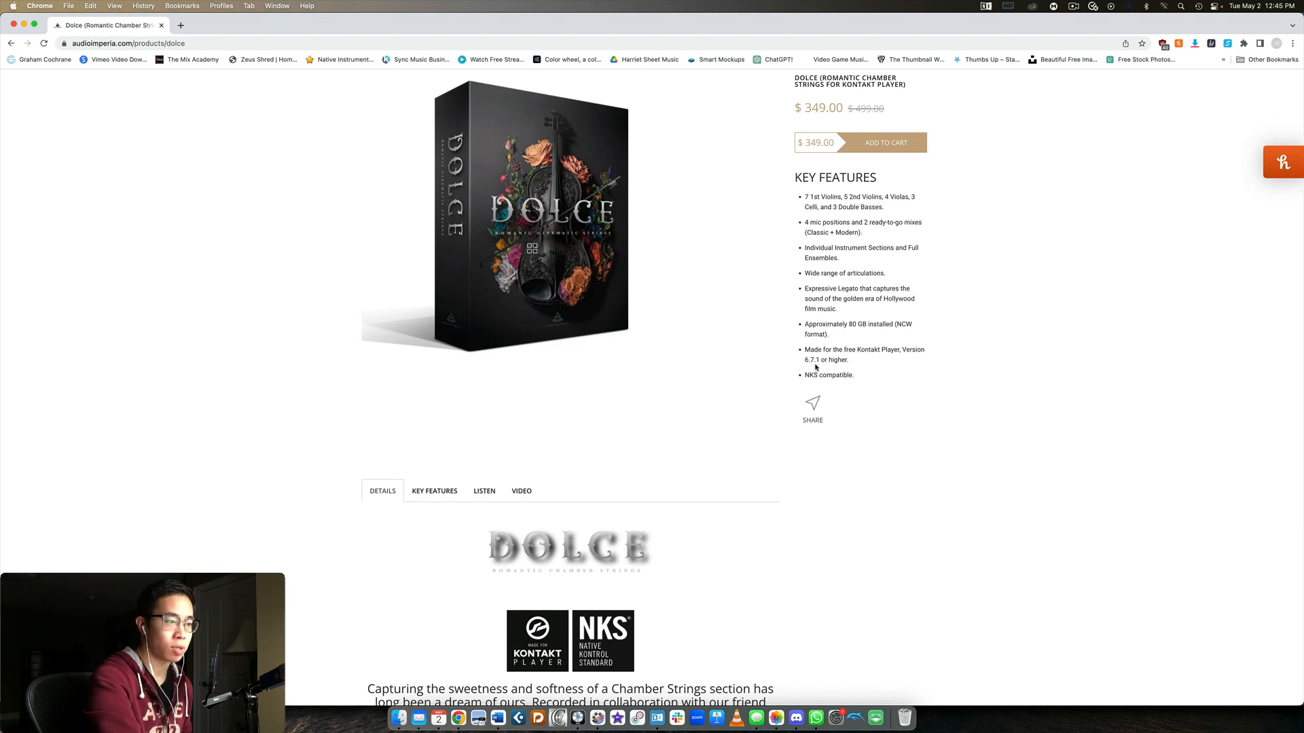
scroll(811, 362, down, 8)
scroll(862, 348, down, 2)
scroll(862, 348, up, 2)
scroll(669, 359, down, 10)
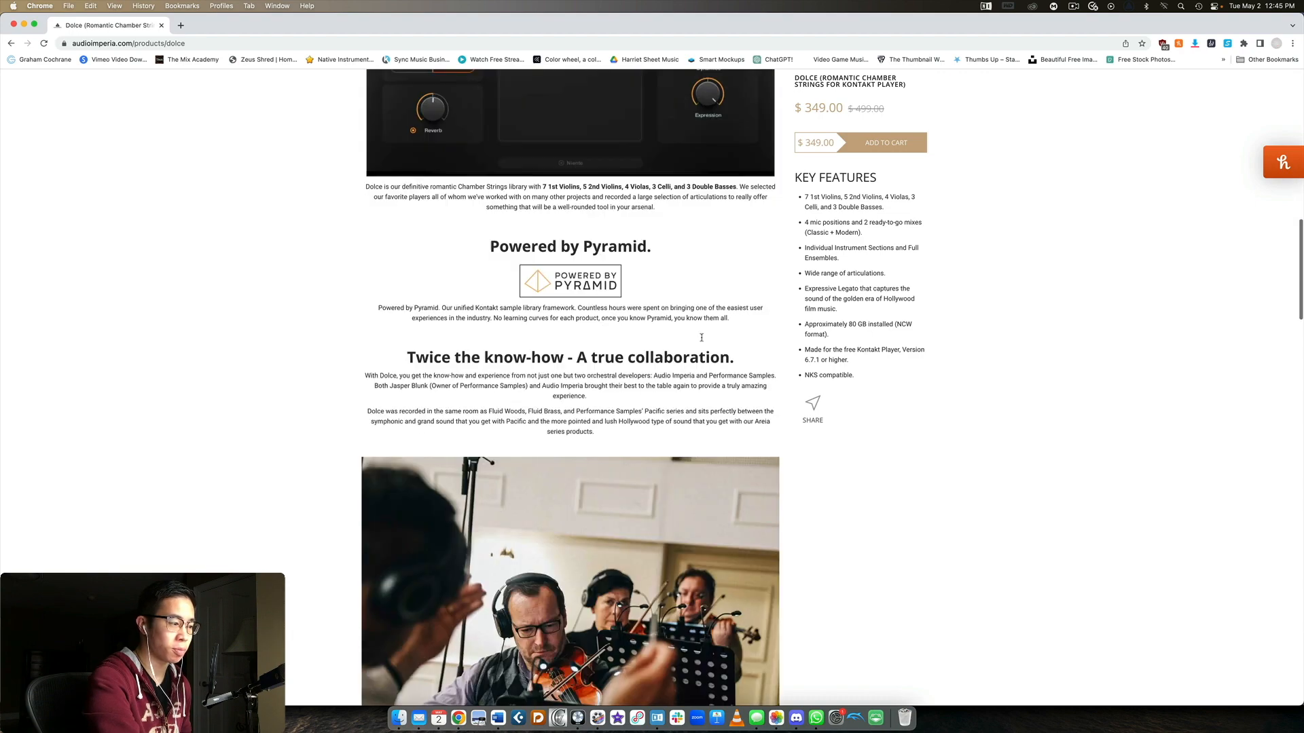
scroll(679, 347, down, 10)
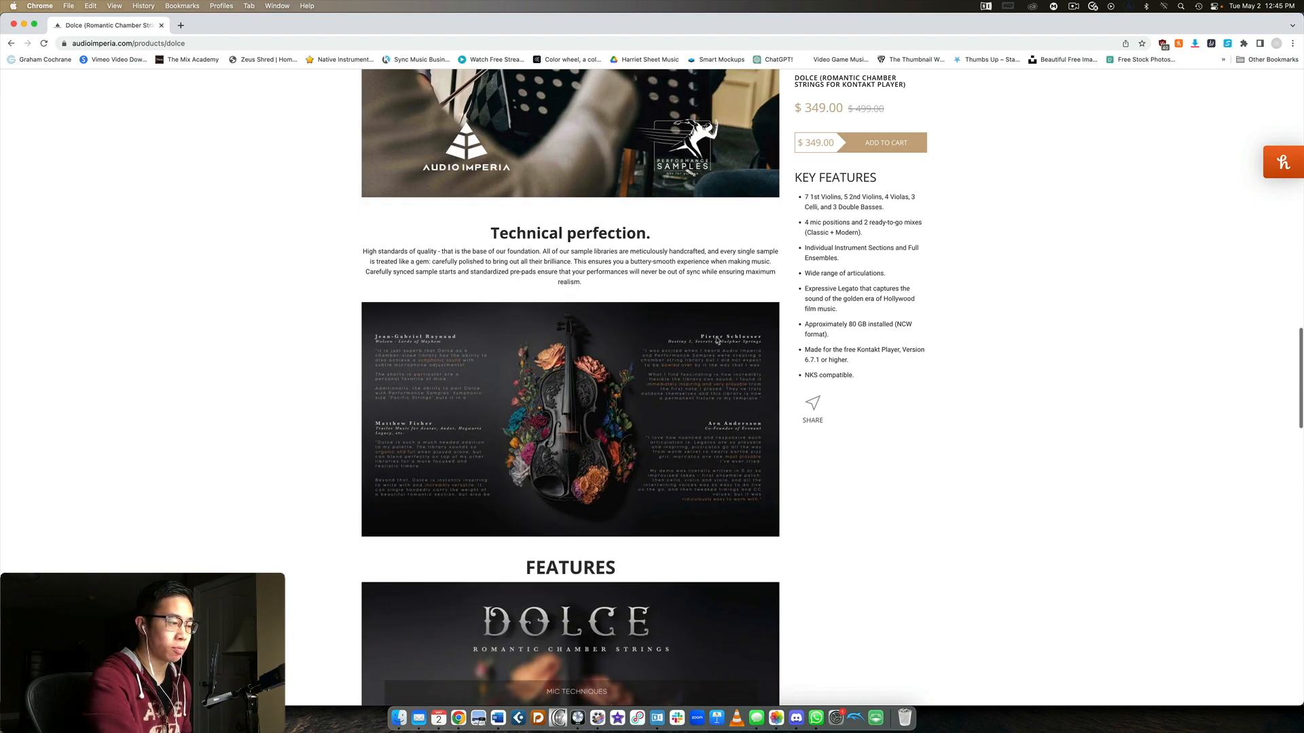
scroll(645, 348, down, 8)
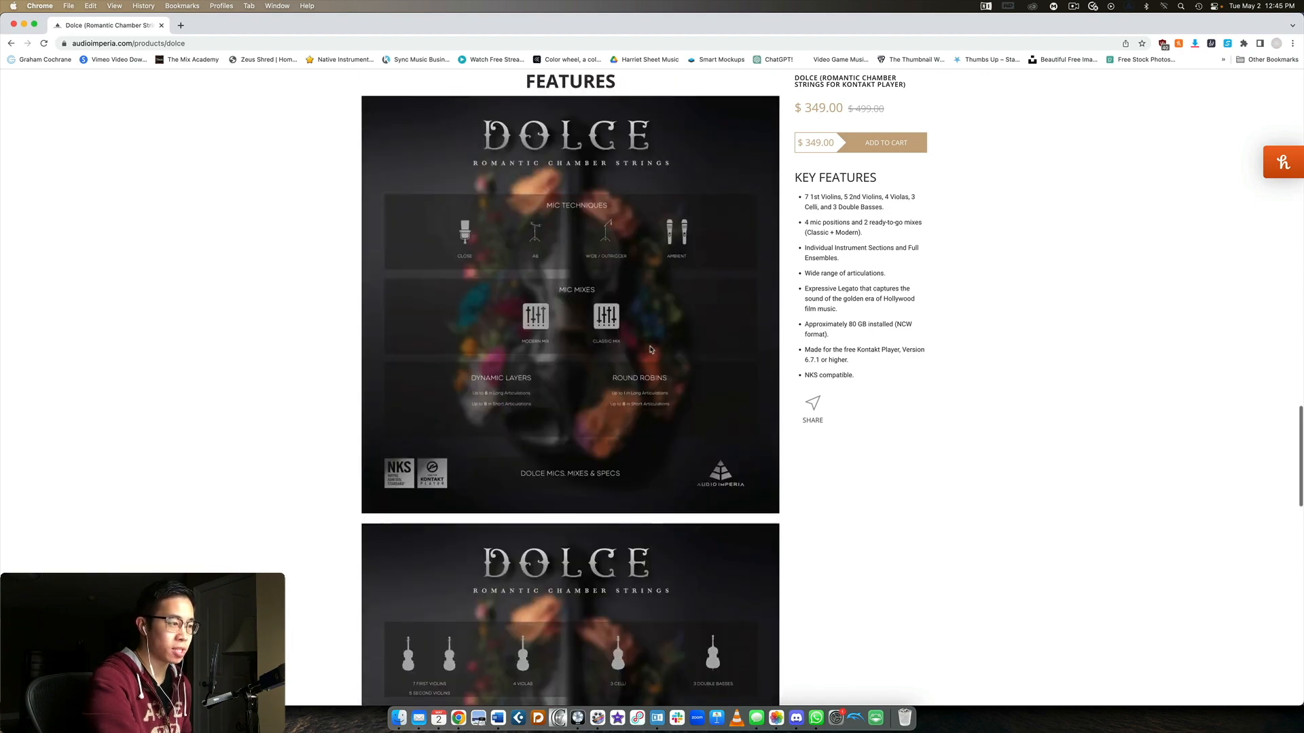
scroll(641, 343, down, 10)
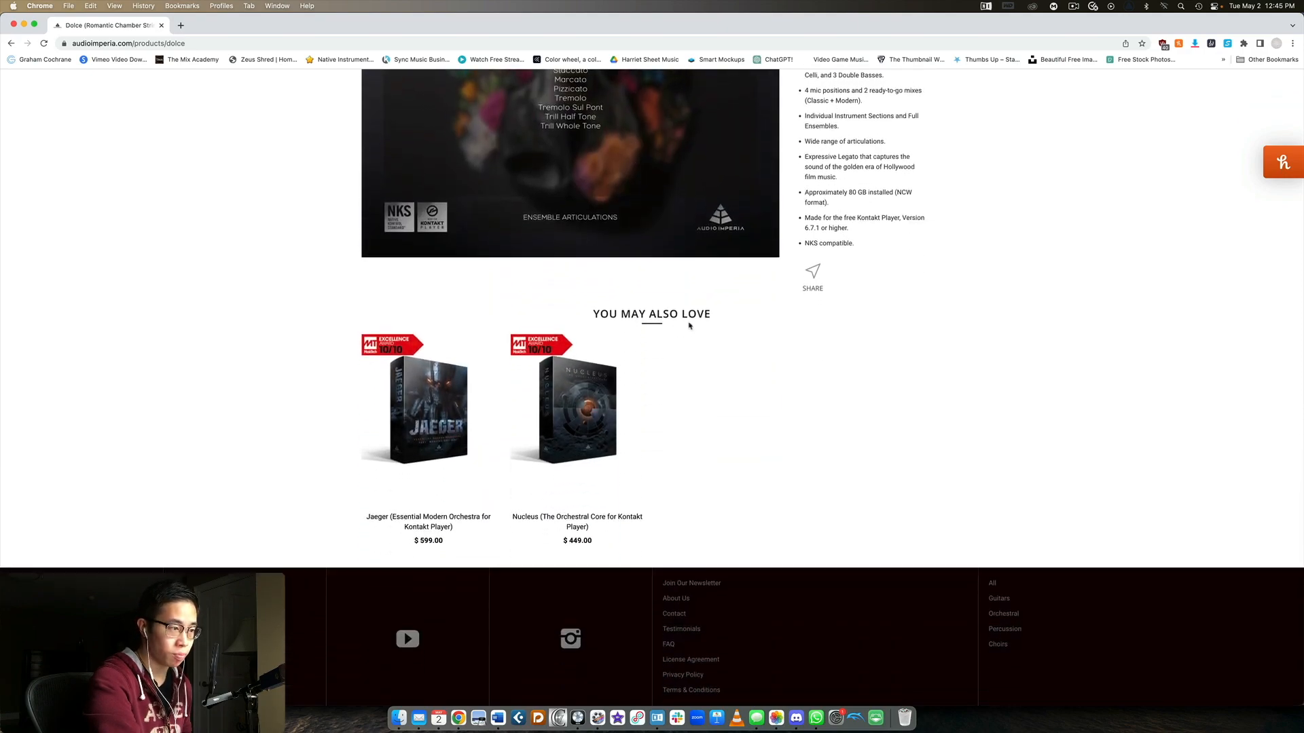
scroll(688, 325, up, 20)
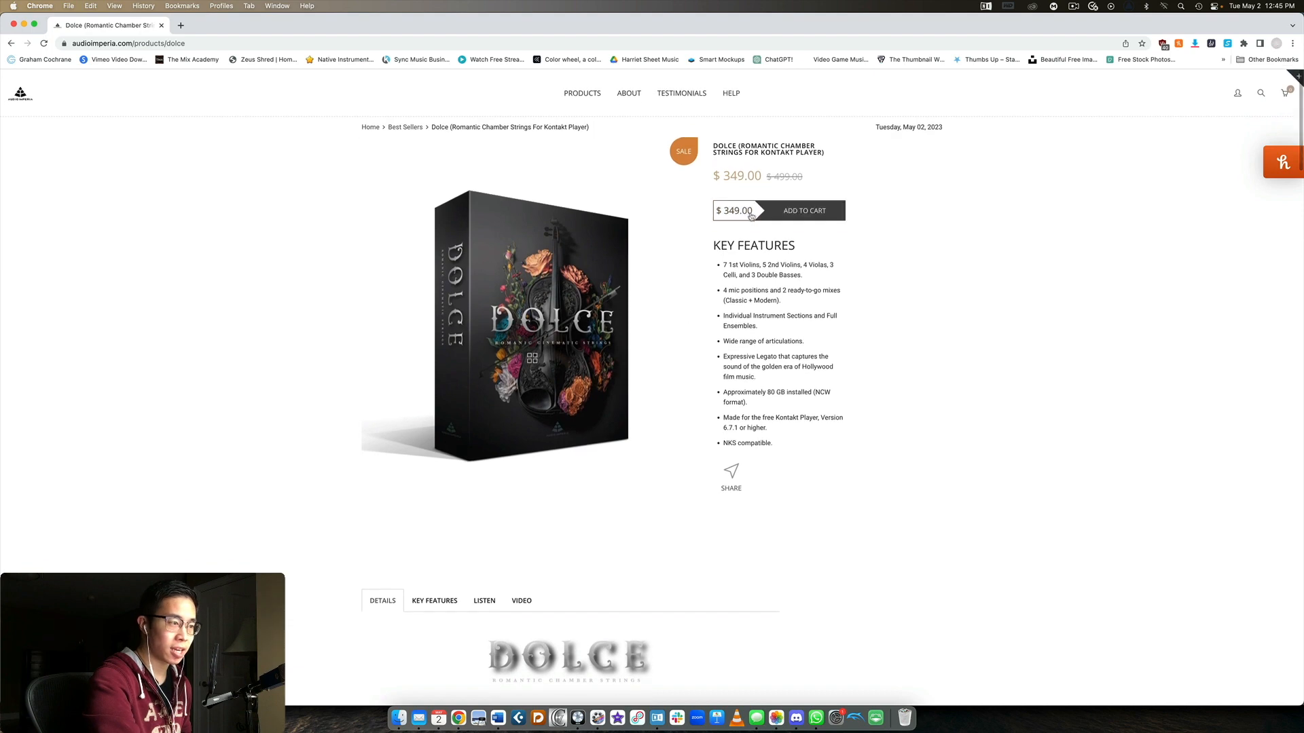
Switch to Logic Pro's Kontakt 7 window, locate the Dolce library and list its instrument folders
click(578, 718)
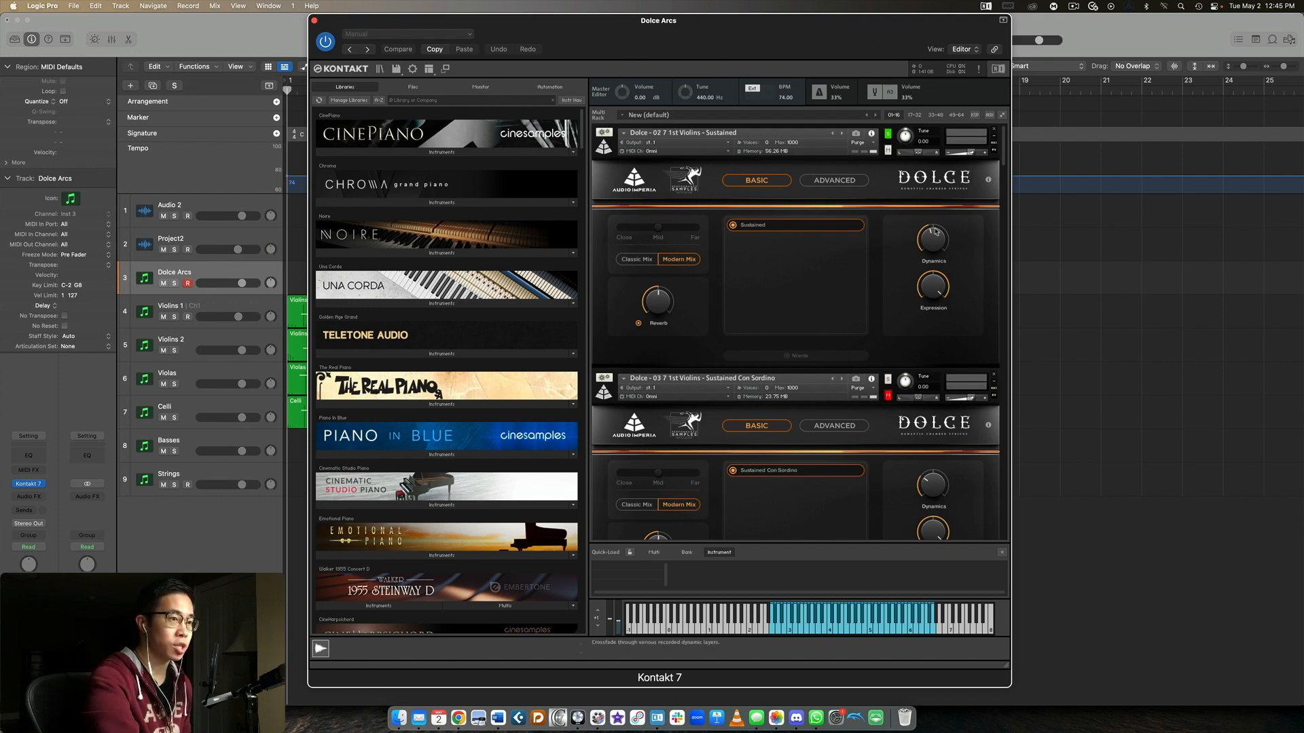
scroll(935, 231, down, 10)
scroll(932, 231, up, 10)
scroll(512, 329, down, 20)
scroll(512, 329, down, 20)
scroll(512, 329, down, 10)
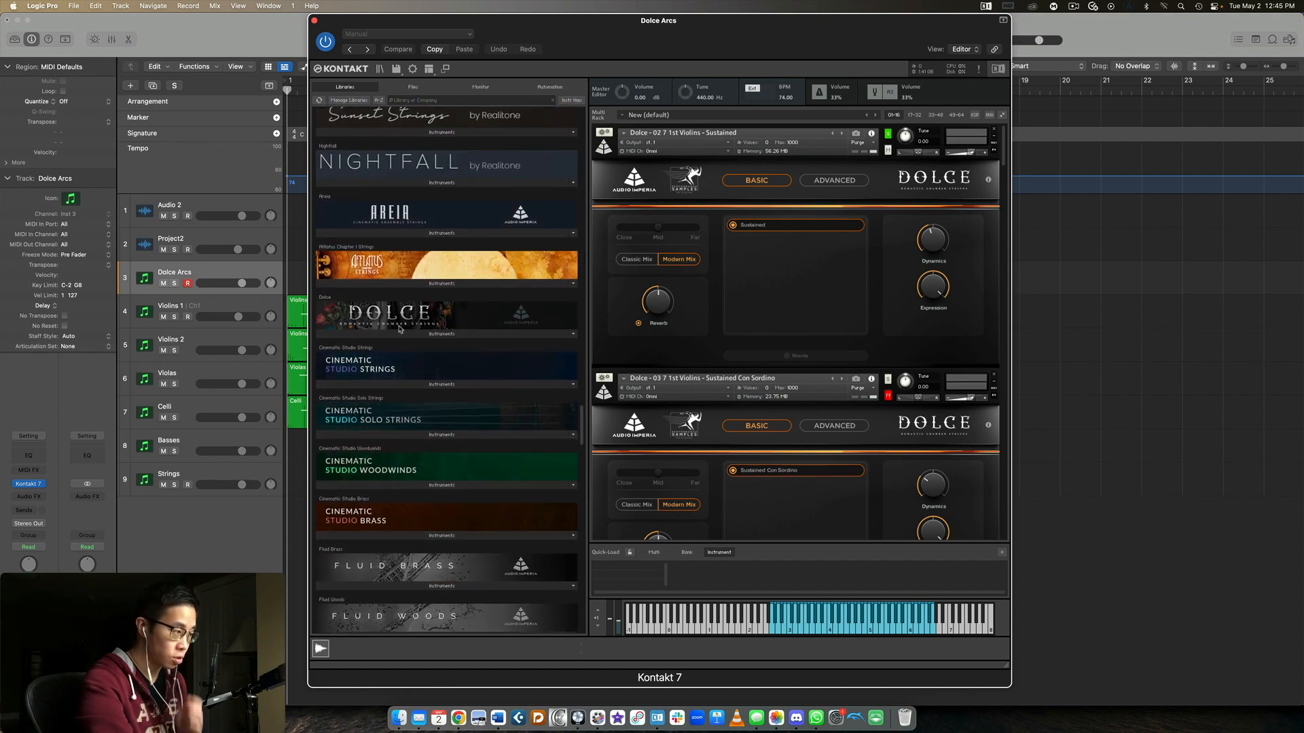
click(401, 332)
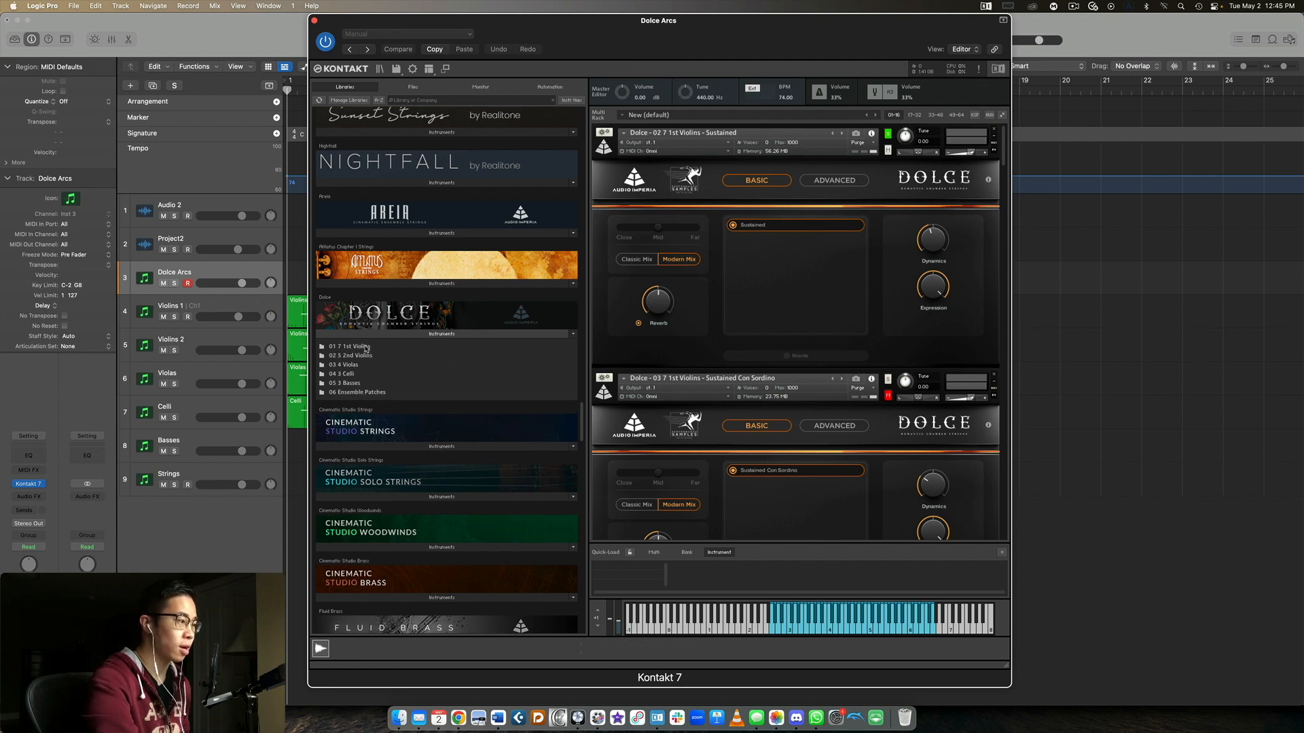
Look over the patch lists in Dolce's Ensemble Patches and 2nd Violins folders, returning to the folder list
double_click(364, 391)
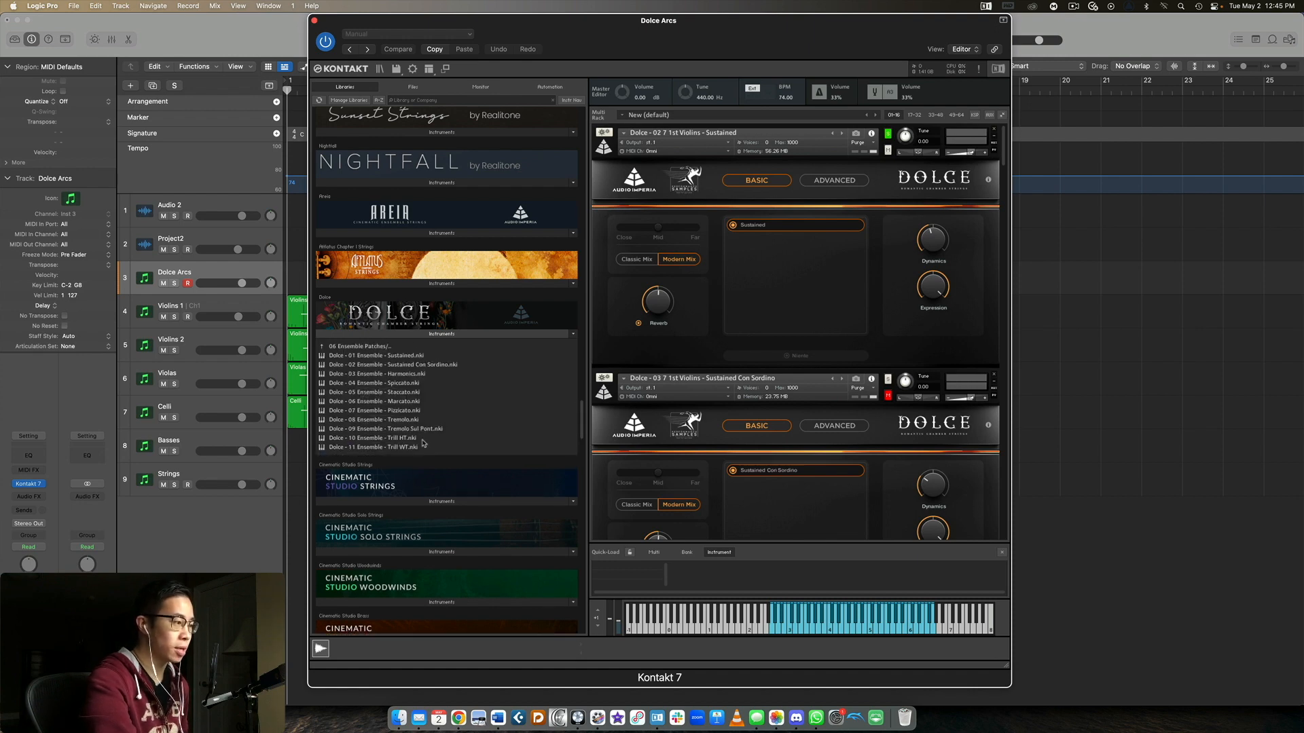
double_click(383, 348)
double_click(382, 356)
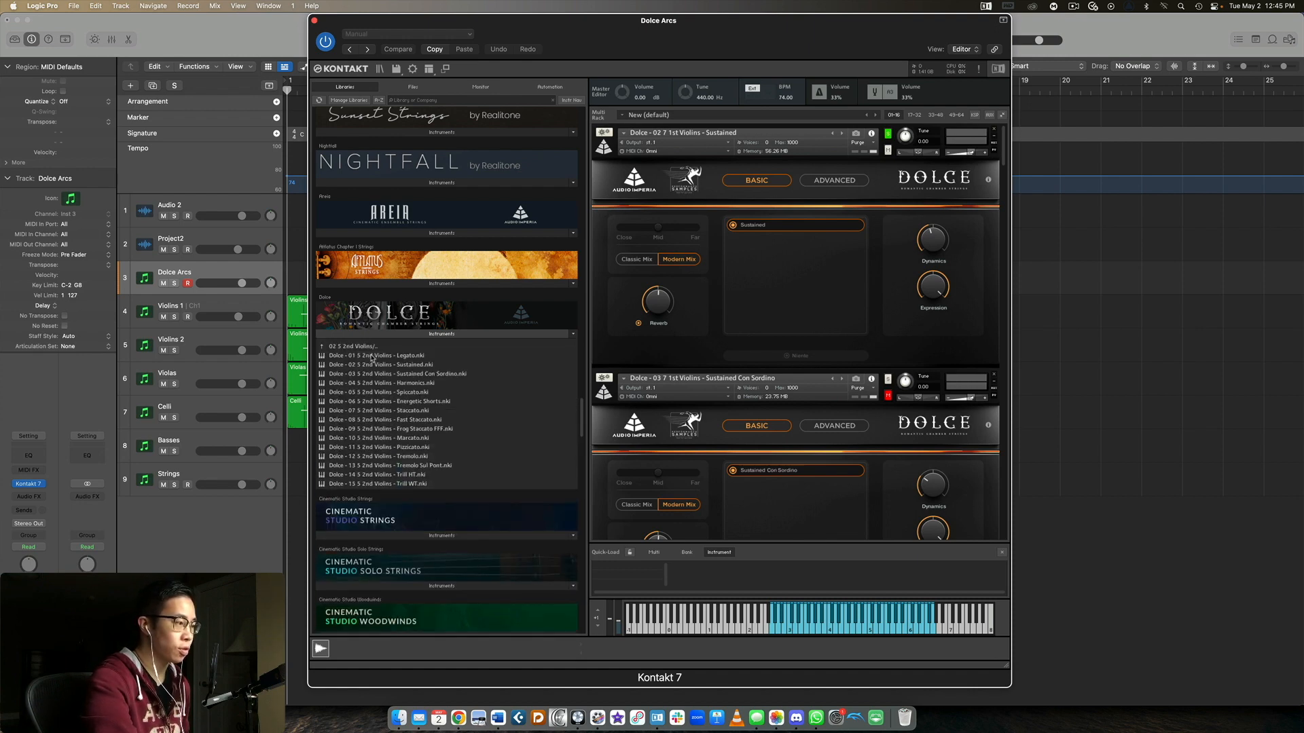
click(364, 347)
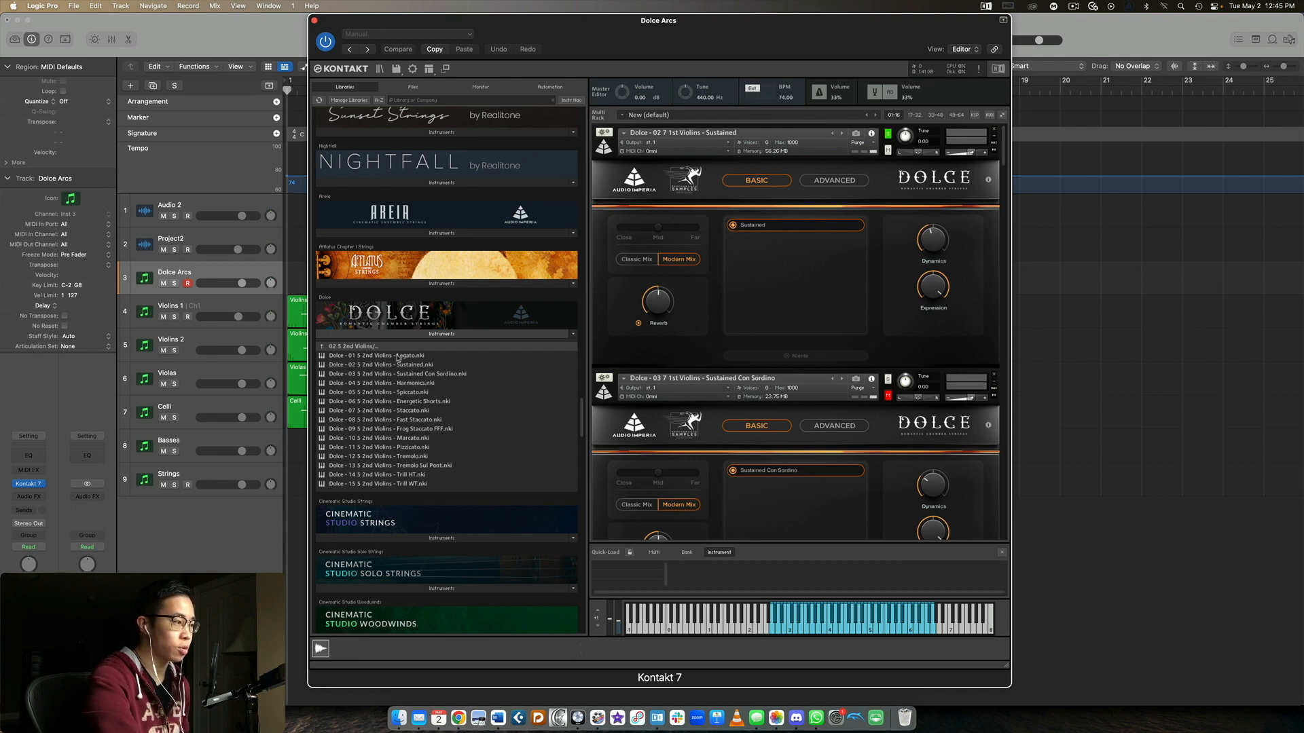
click(371, 347)
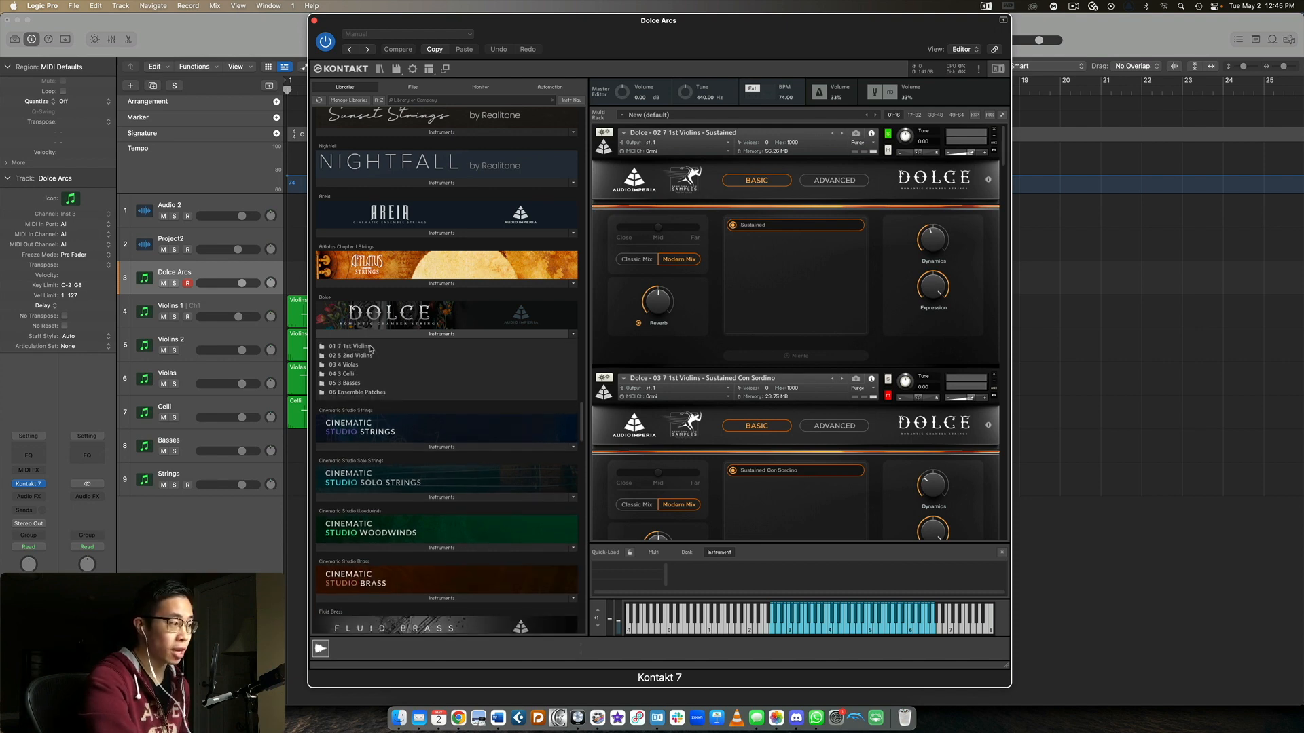
Compare the articulation patches in Dolce's 1st Violins, Celli and 2nd Violins folders, returning to the folder list
click(373, 347)
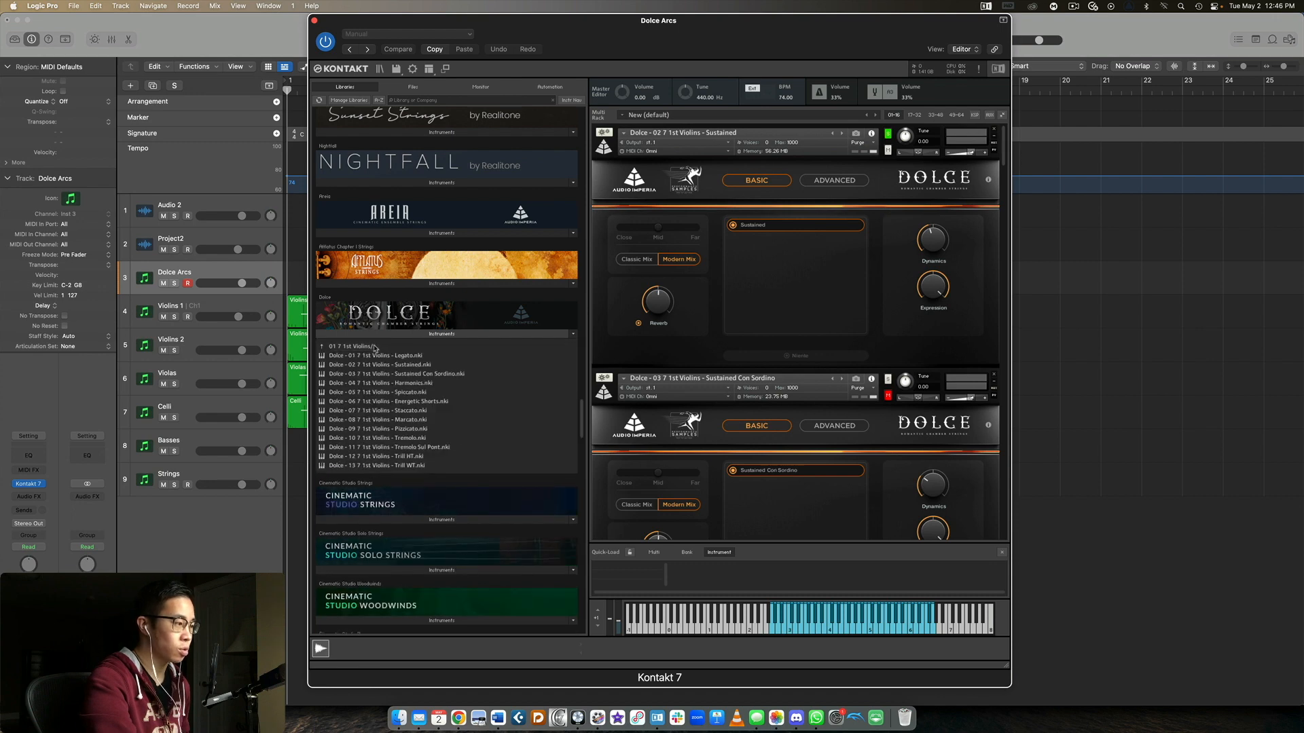
click(360, 347)
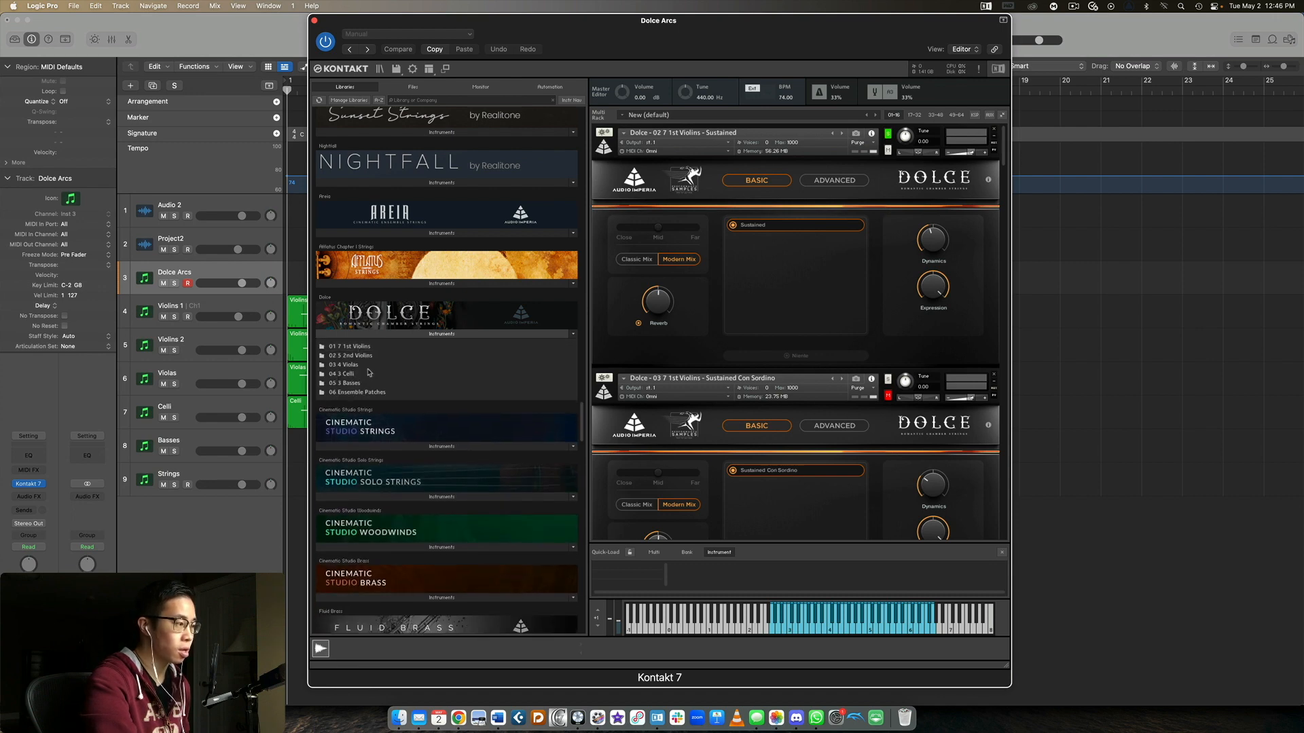
click(363, 374)
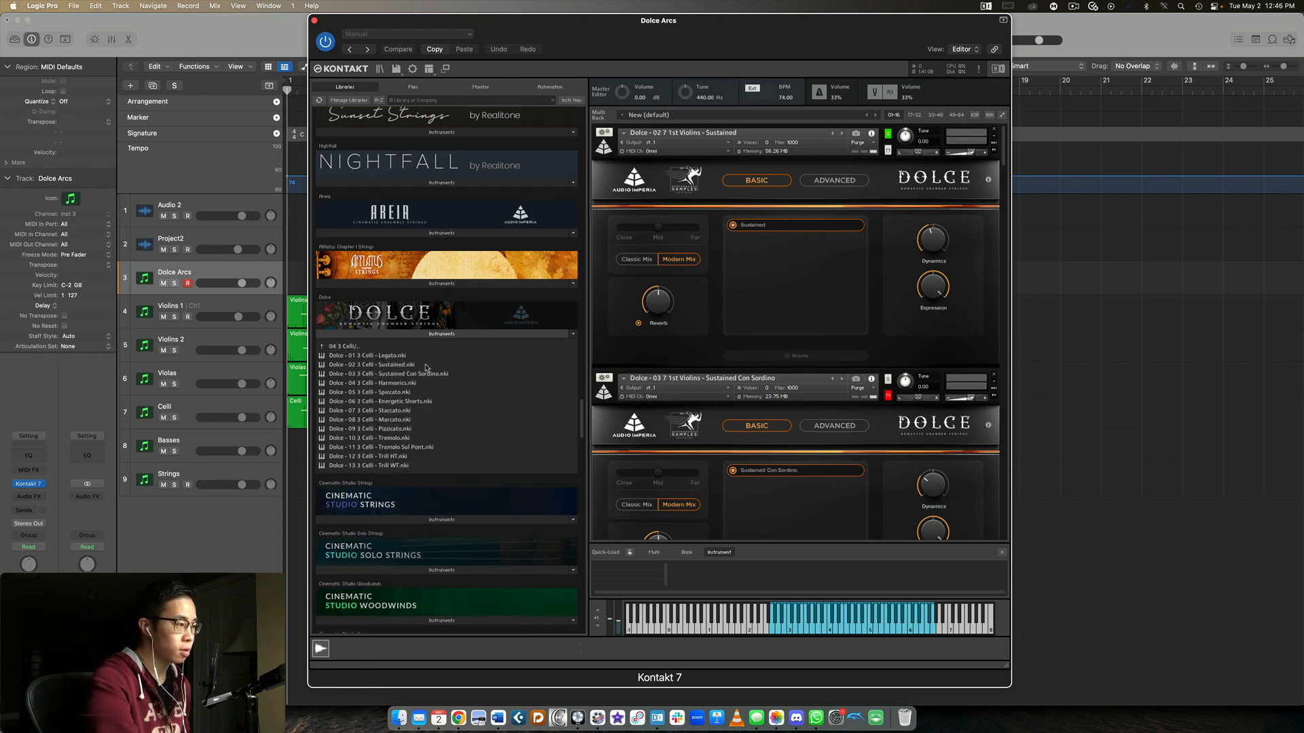
click(360, 347)
click(367, 357)
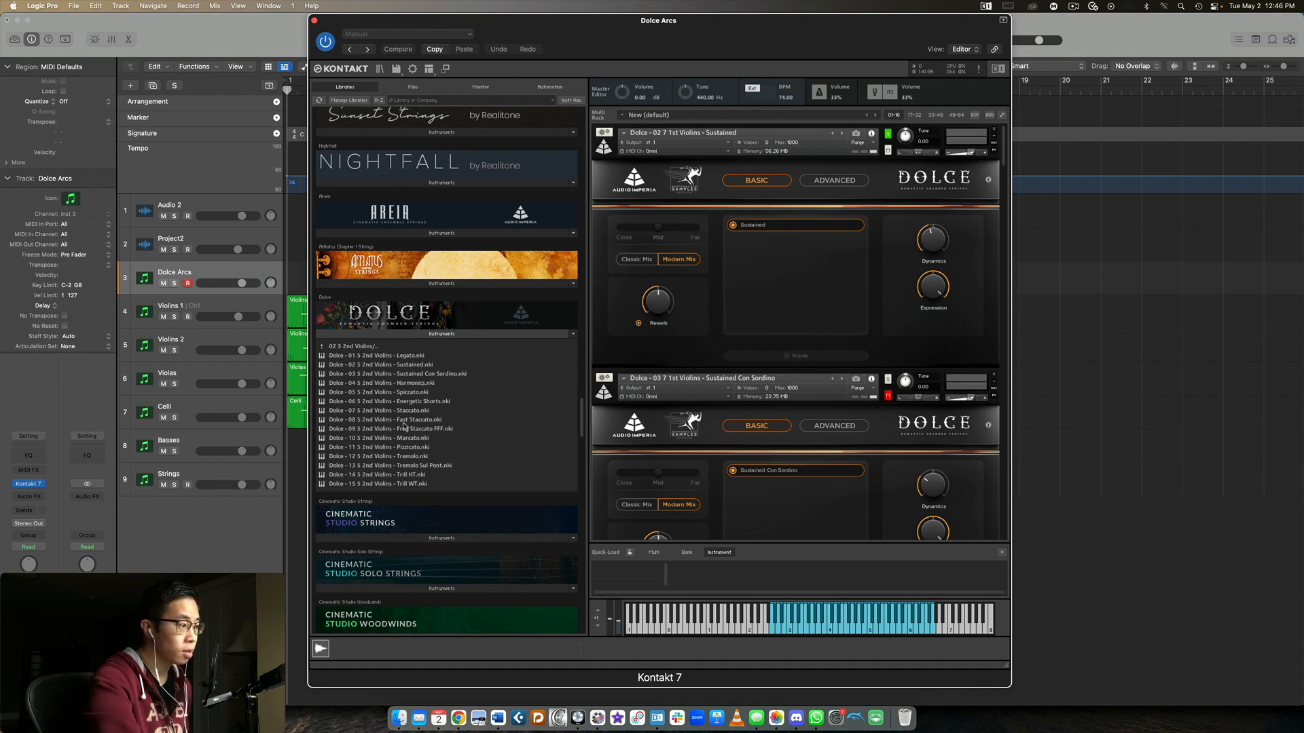
click(358, 346)
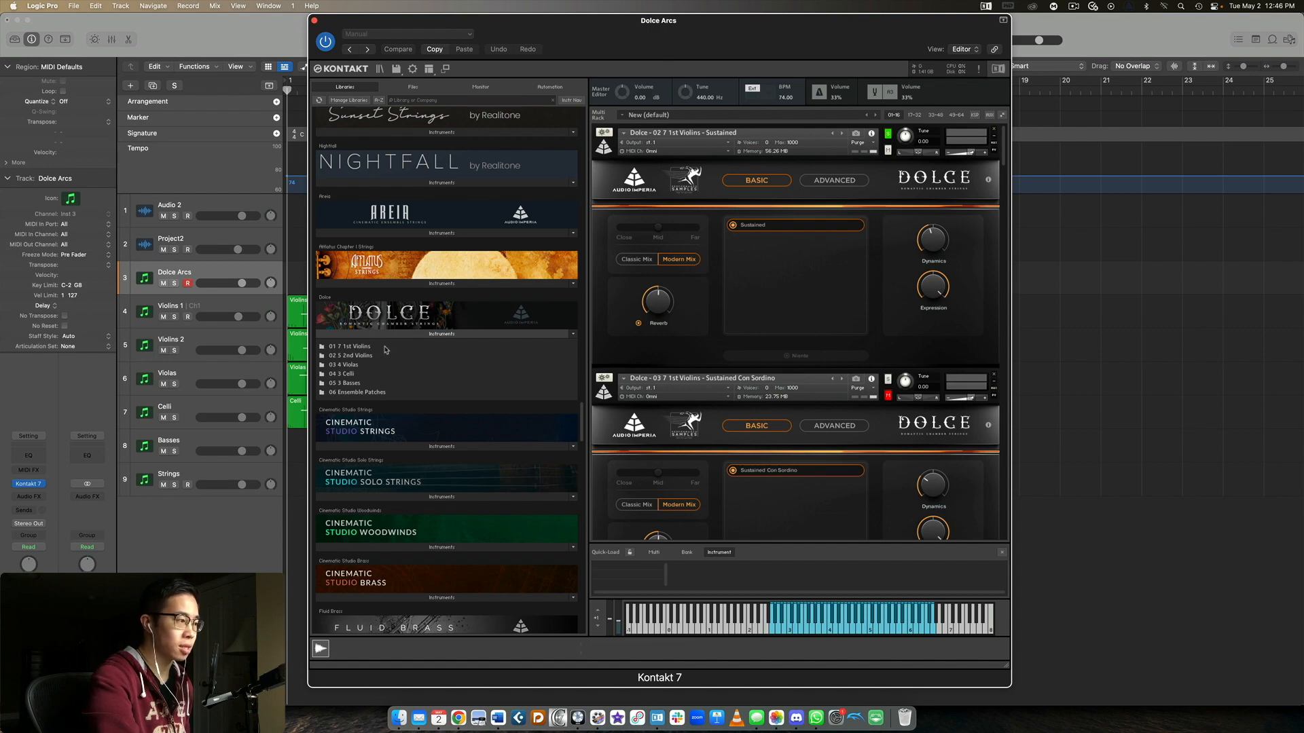
scroll(775, 299, down, 2)
scroll(774, 300, up, 2)
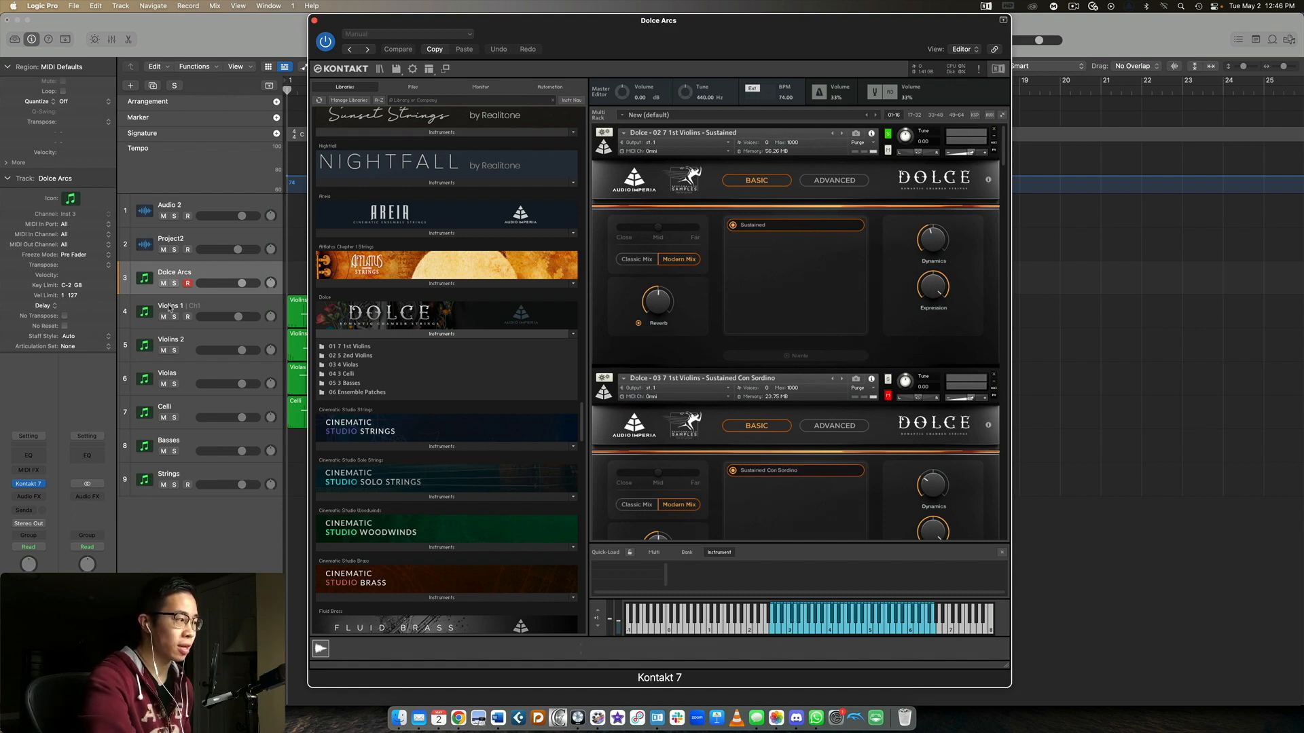
Solo the 1st Violins Harmonics patch in the Kontakt rack to audition it
mouse_move(629, 20)
mouse_down()
mouse_move(1042, 20)
mouse_move(634, 20)
mouse_up()
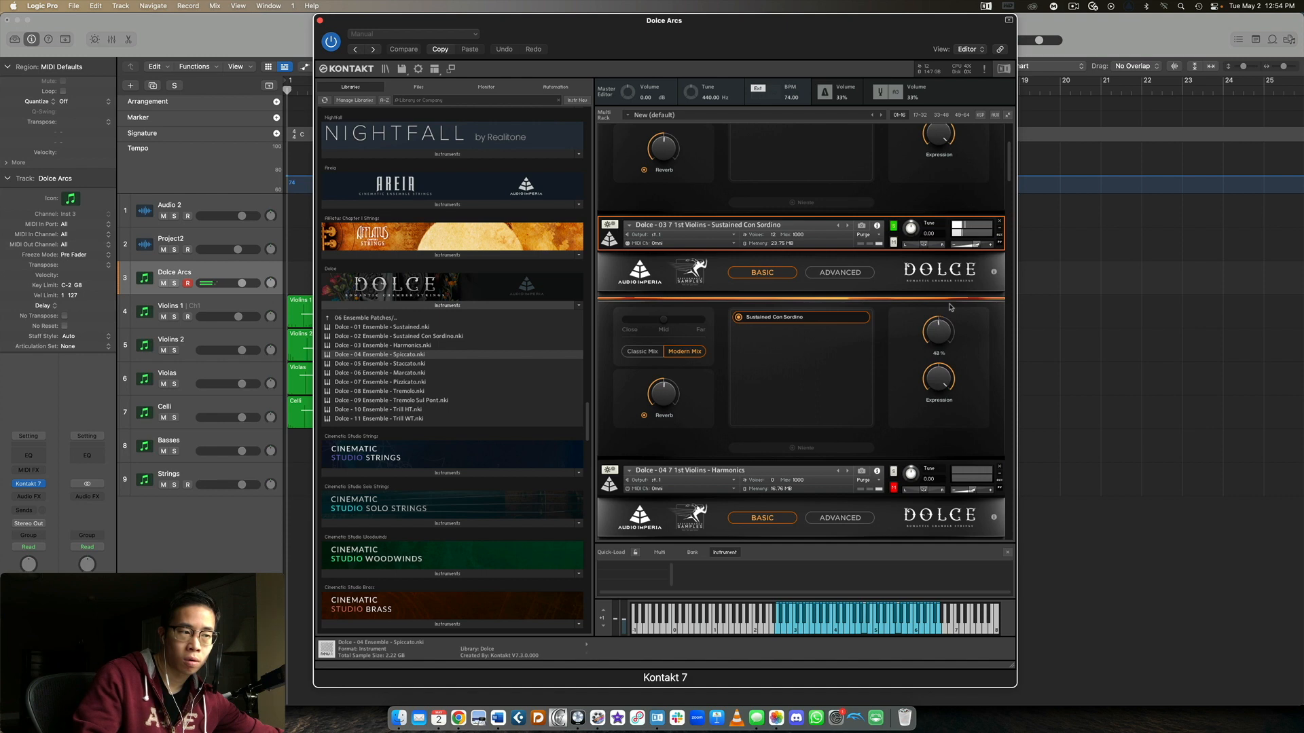
scroll(949, 307, down, 5)
click(893, 325)
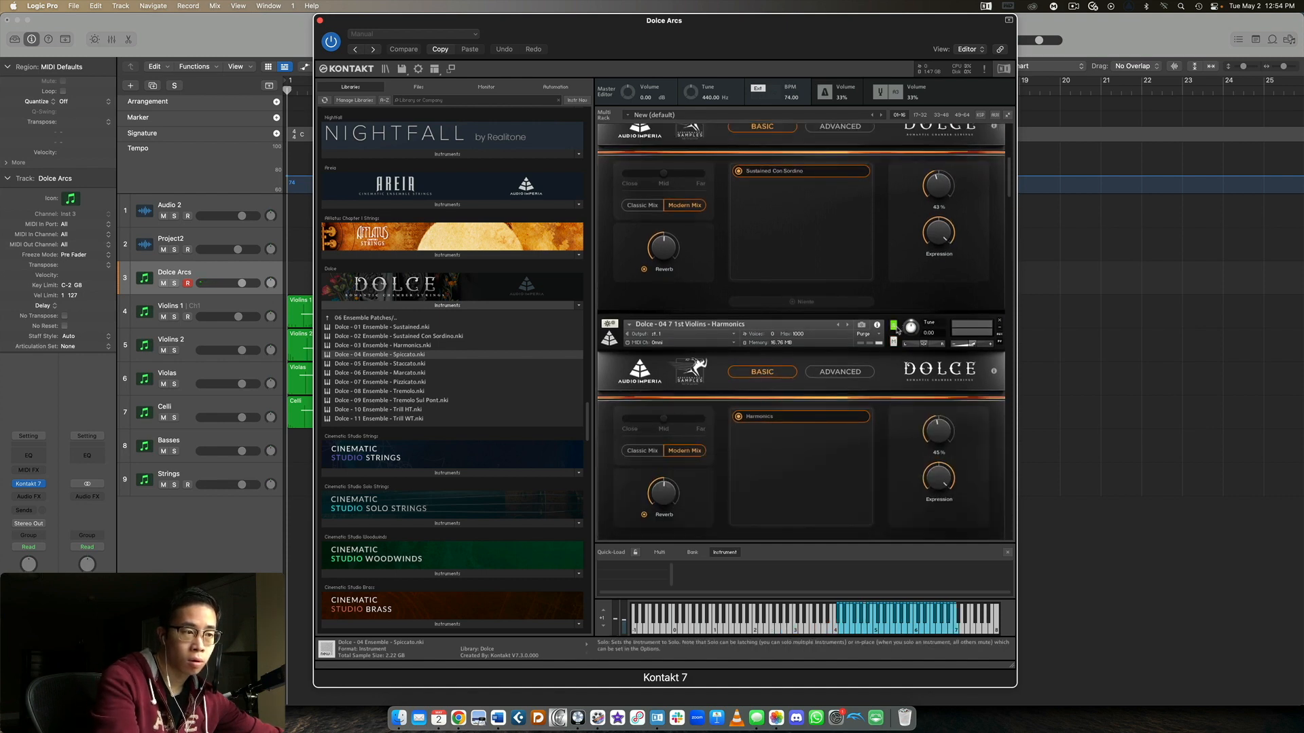
Solo the 1st Violins Spiccato patch in place of Harmonics
scroll(897, 330, down, 3)
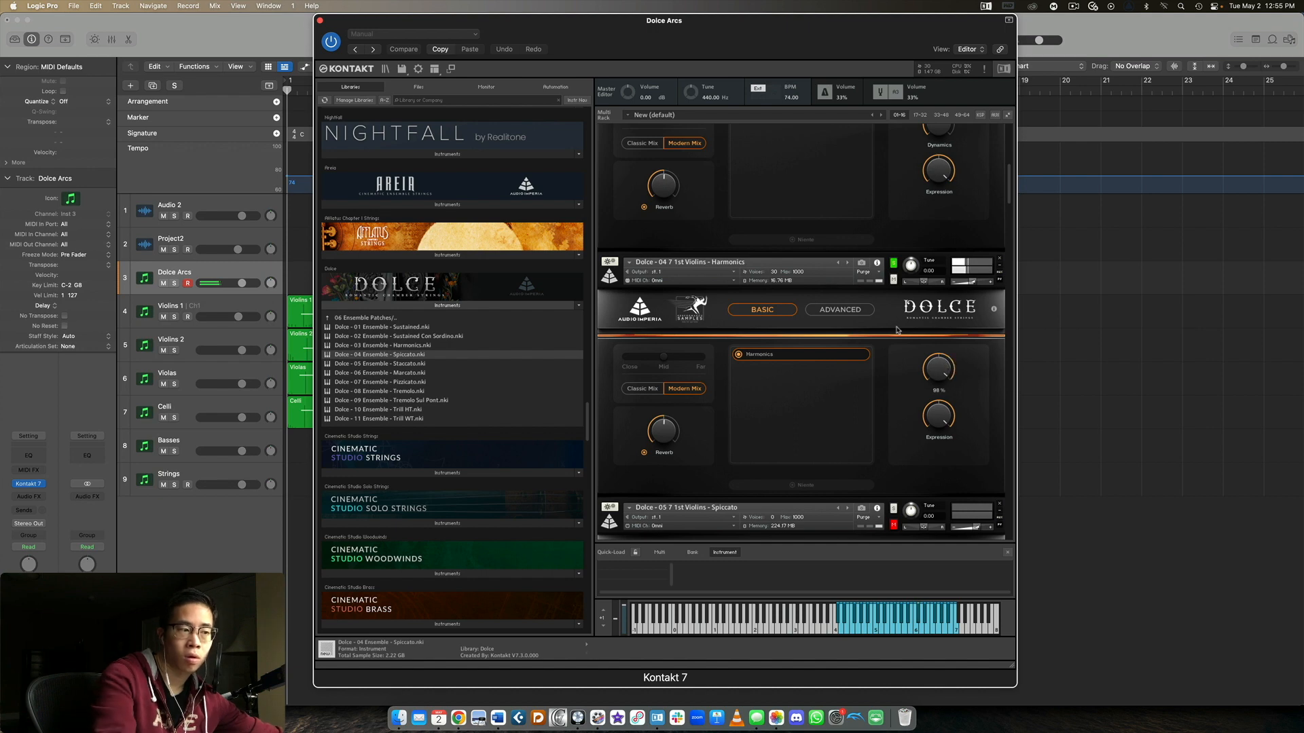
scroll(896, 330, down, 5)
scroll(897, 358, down, 2)
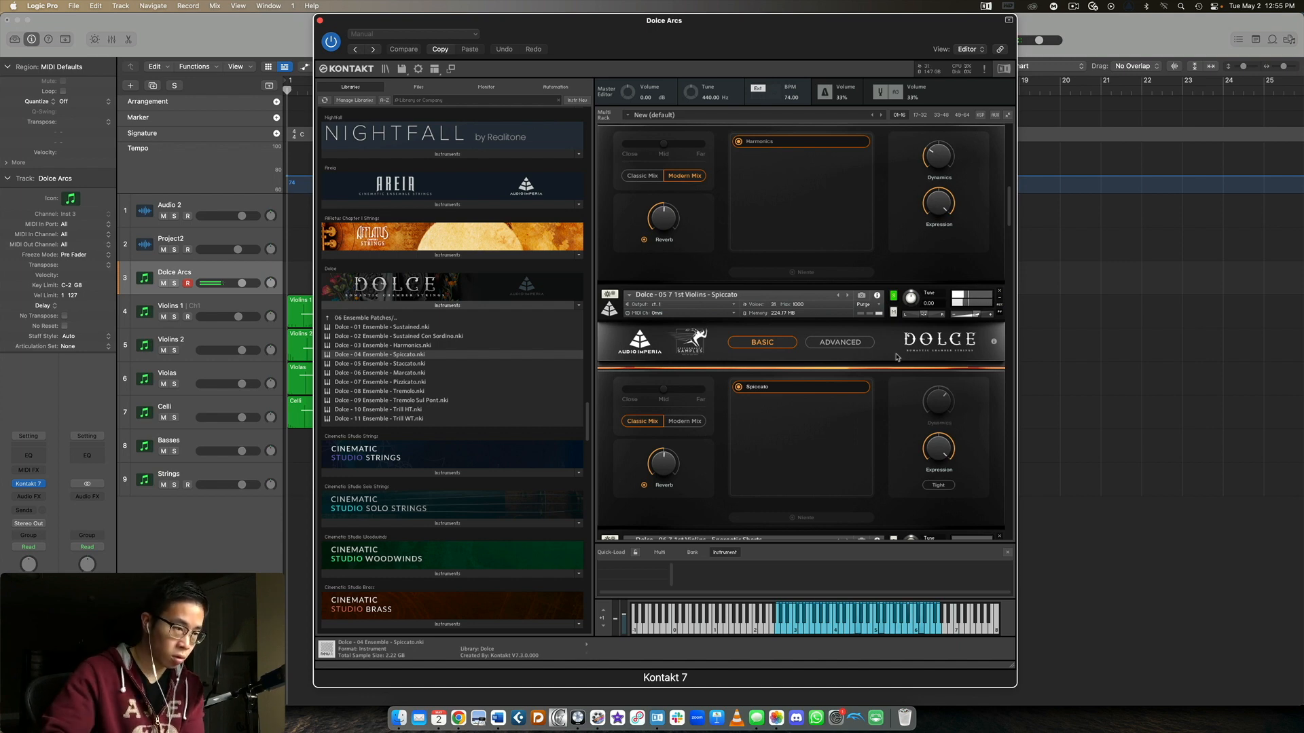
Audition the 1st Violins Energetic Shorts and 2nd Violins Staccato patches in turn, soloing each one
scroll(896, 358, down, 3)
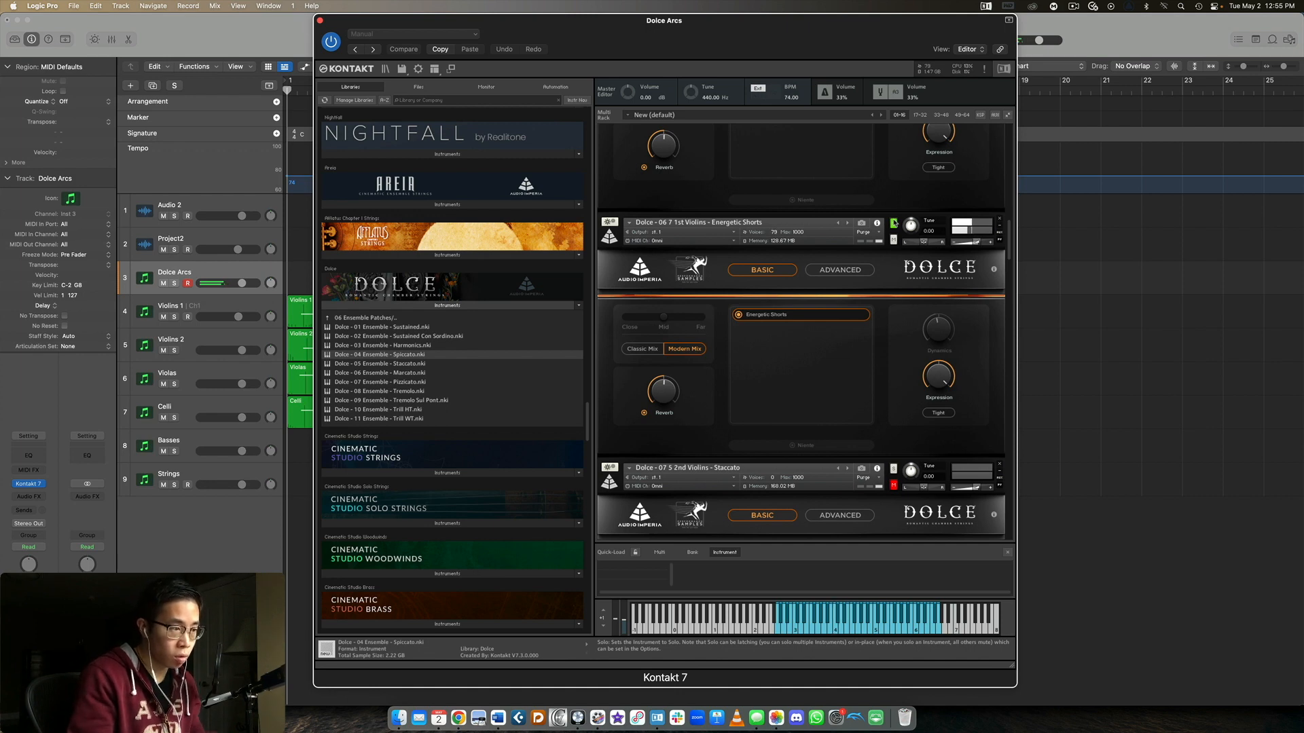
scroll(894, 224, down, 1)
scroll(895, 225, down, 4)
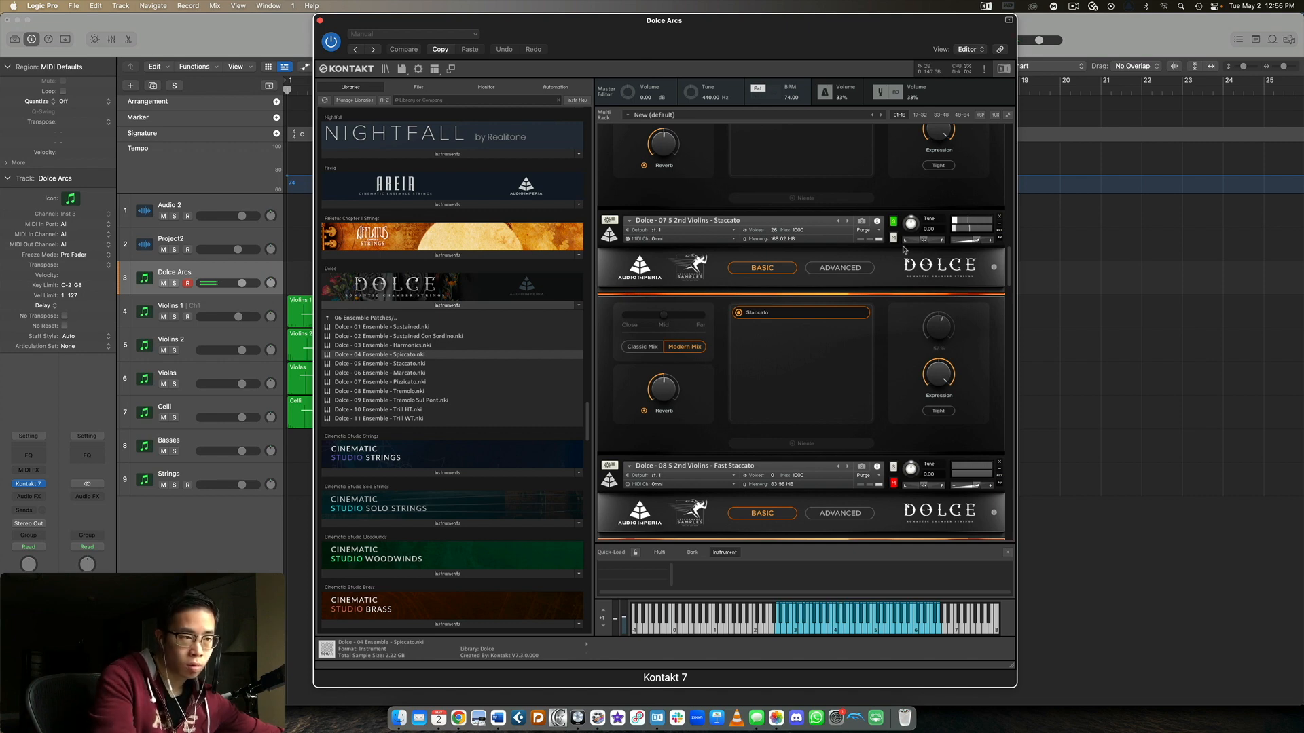
Solo the 2nd Violins Fast Staccato patch to audition it
scroll(903, 250, down, 5)
scroll(903, 250, down, 1)
click(893, 255)
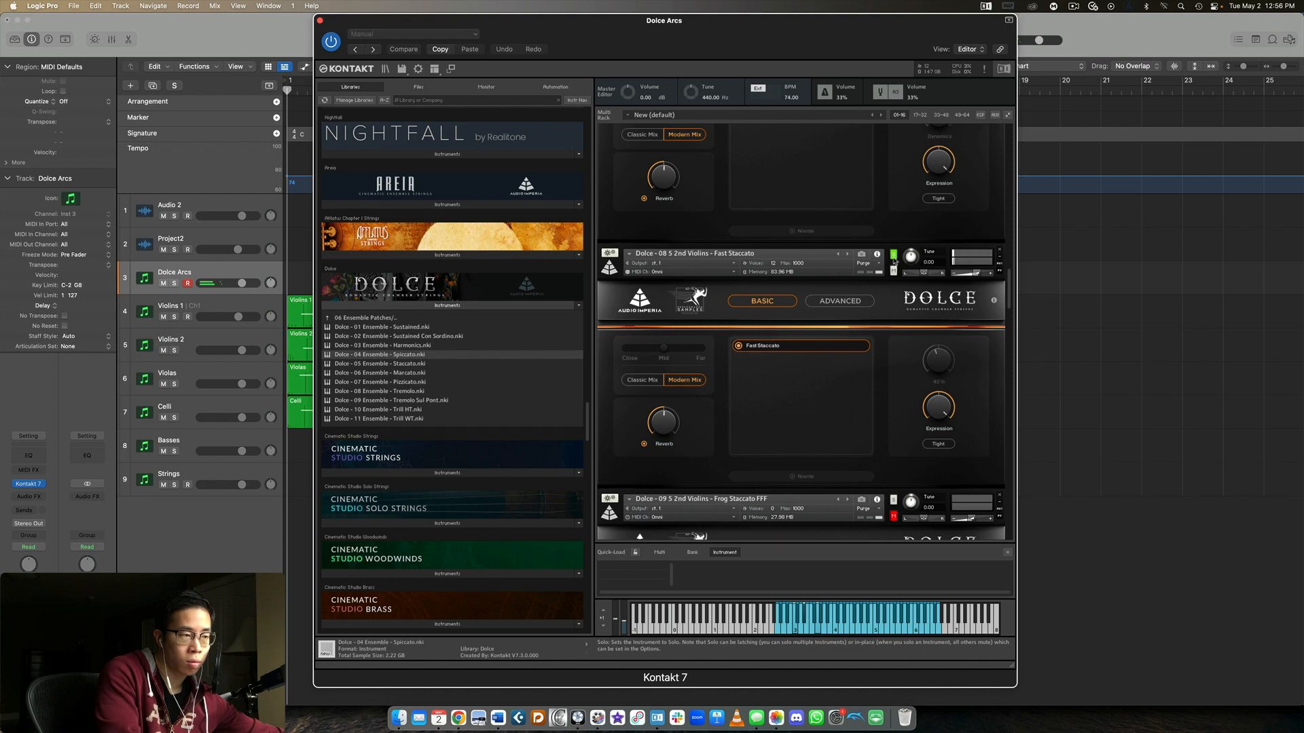
Audition the 2nd Violins Frog Staccato FFF and Marcato patches in turn, soloing each one
scroll(881, 231, down, 3)
scroll(882, 231, down, 3)
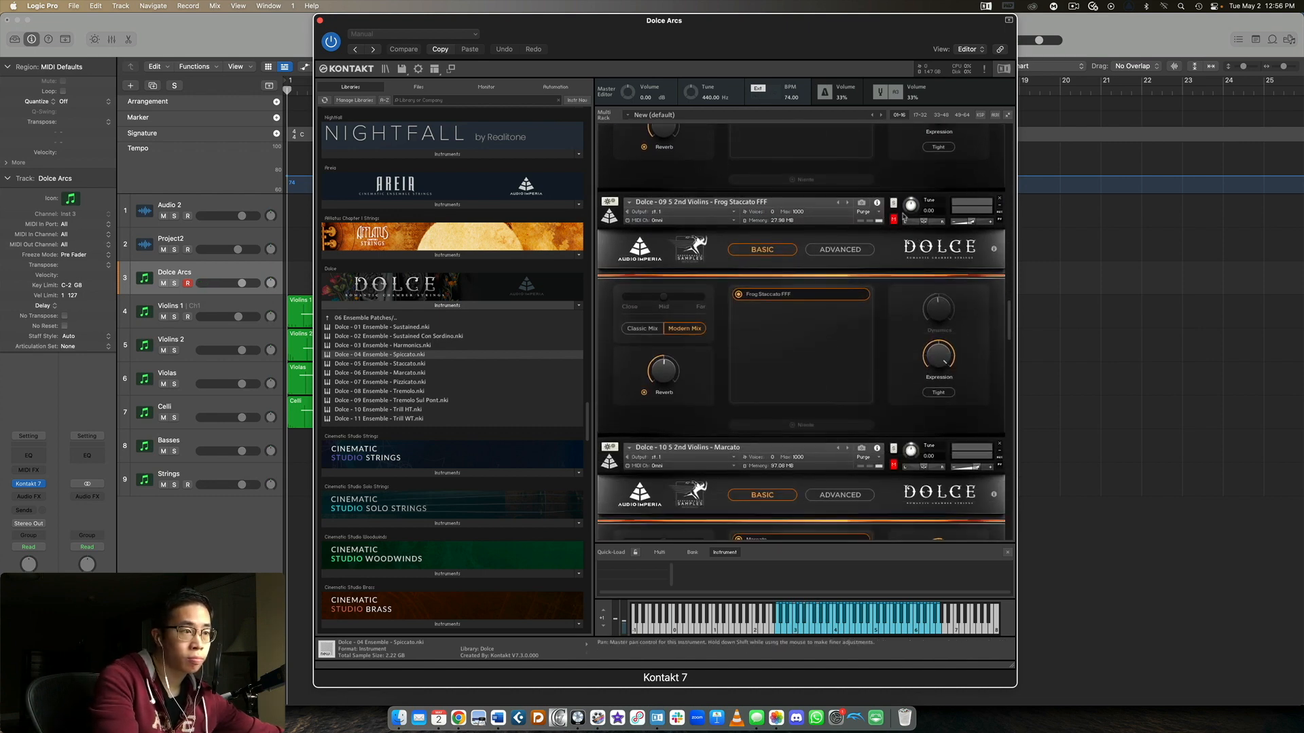
click(893, 203)
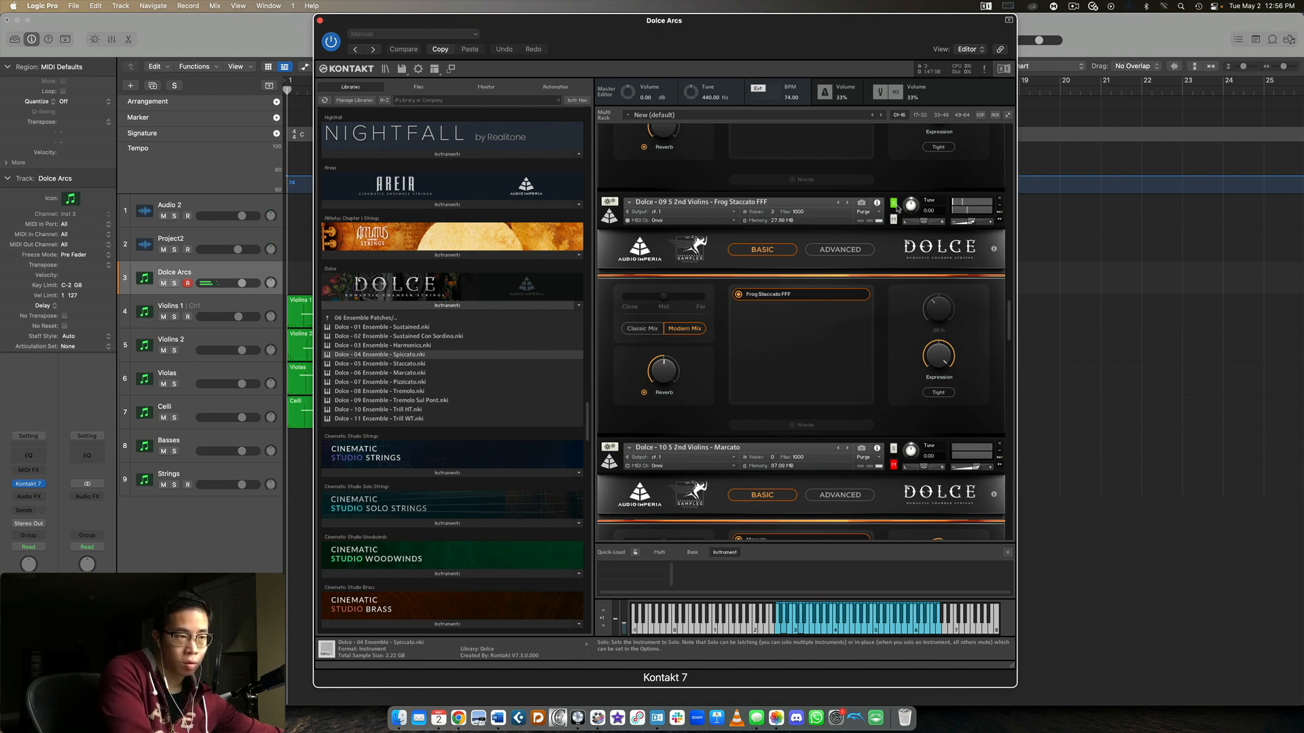
scroll(896, 207, down, 5)
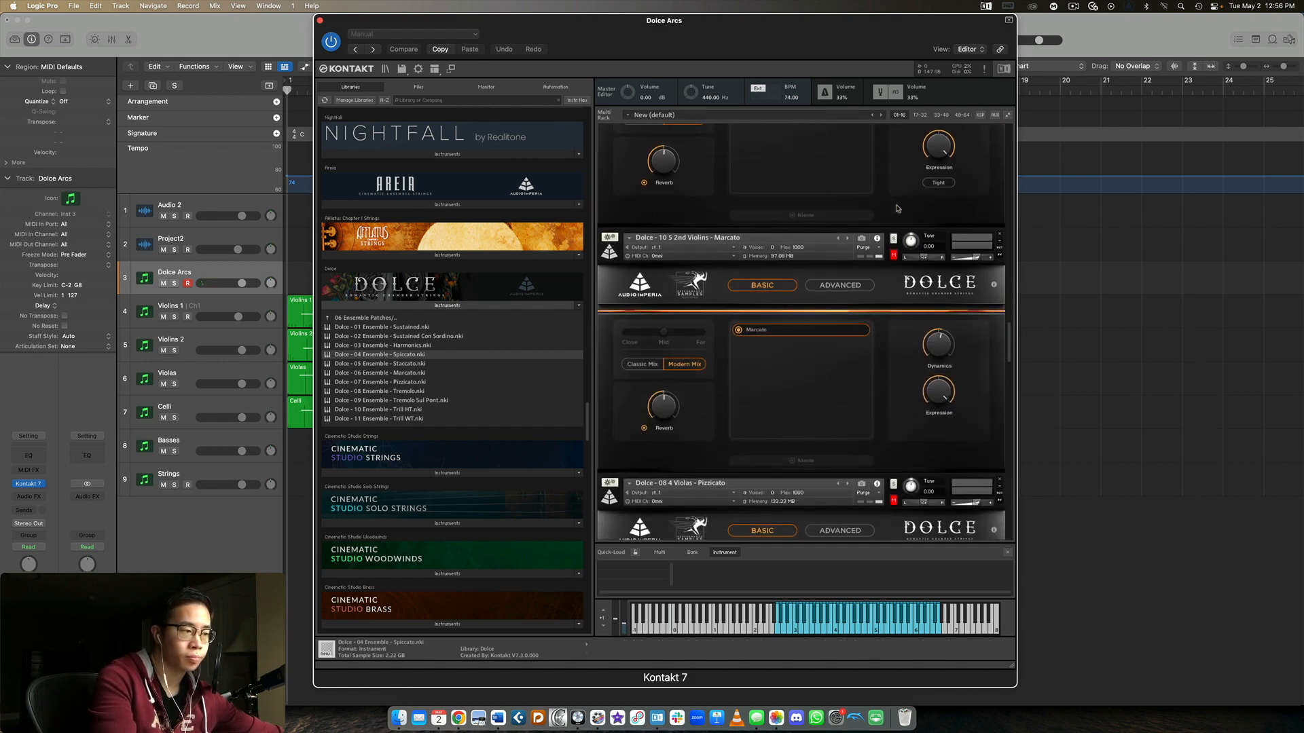
click(892, 240)
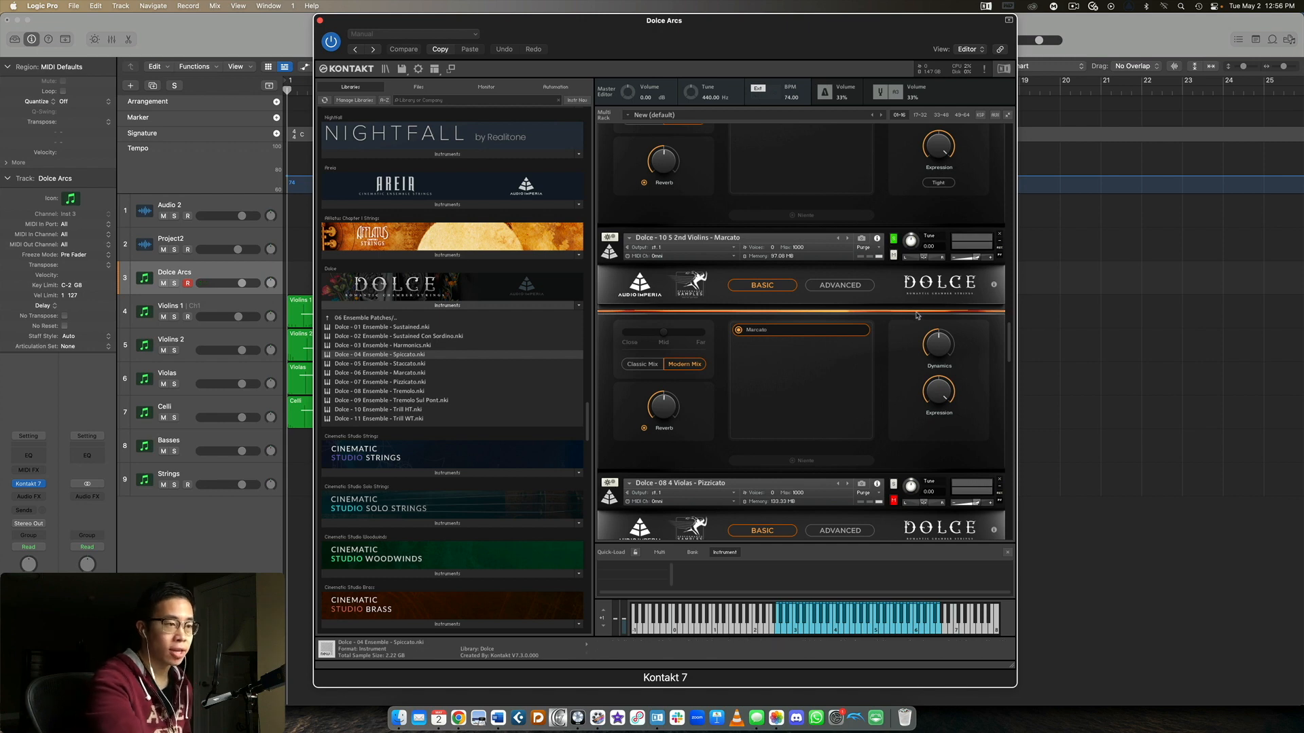
scroll(922, 317, up, 10)
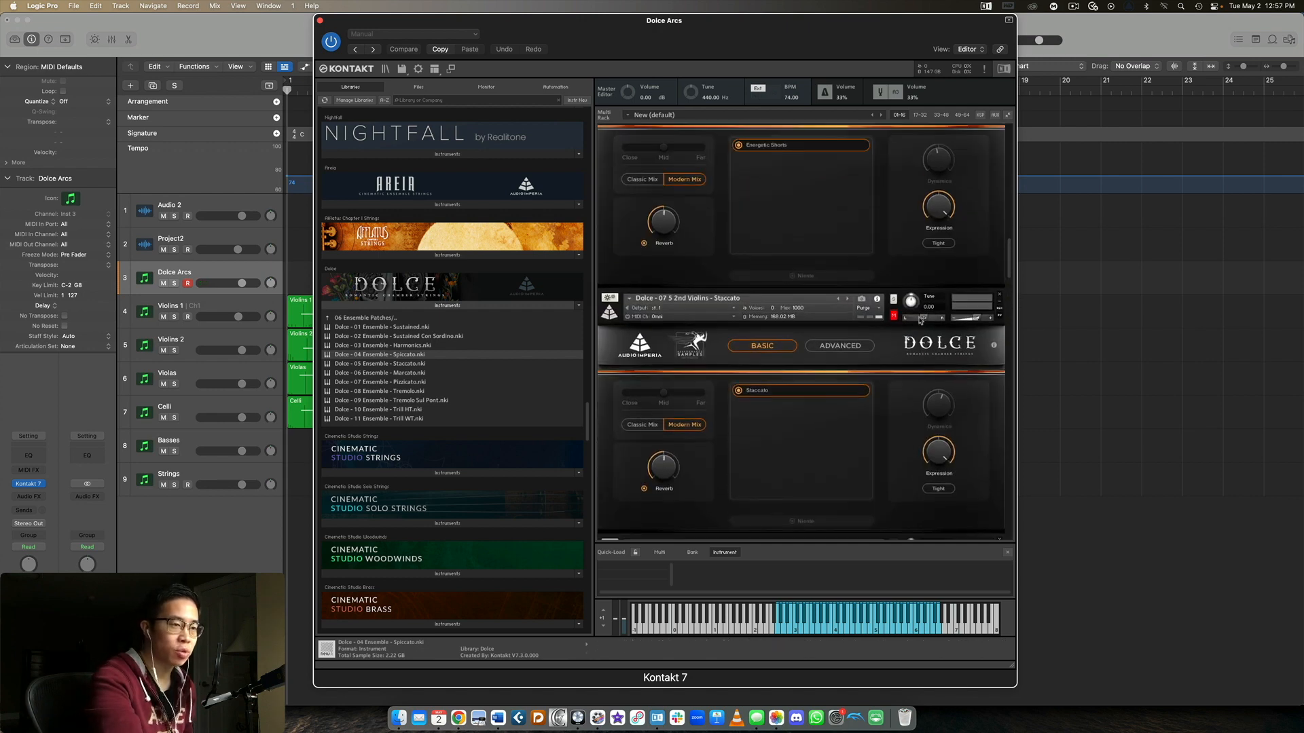
scroll(920, 320, up, 5)
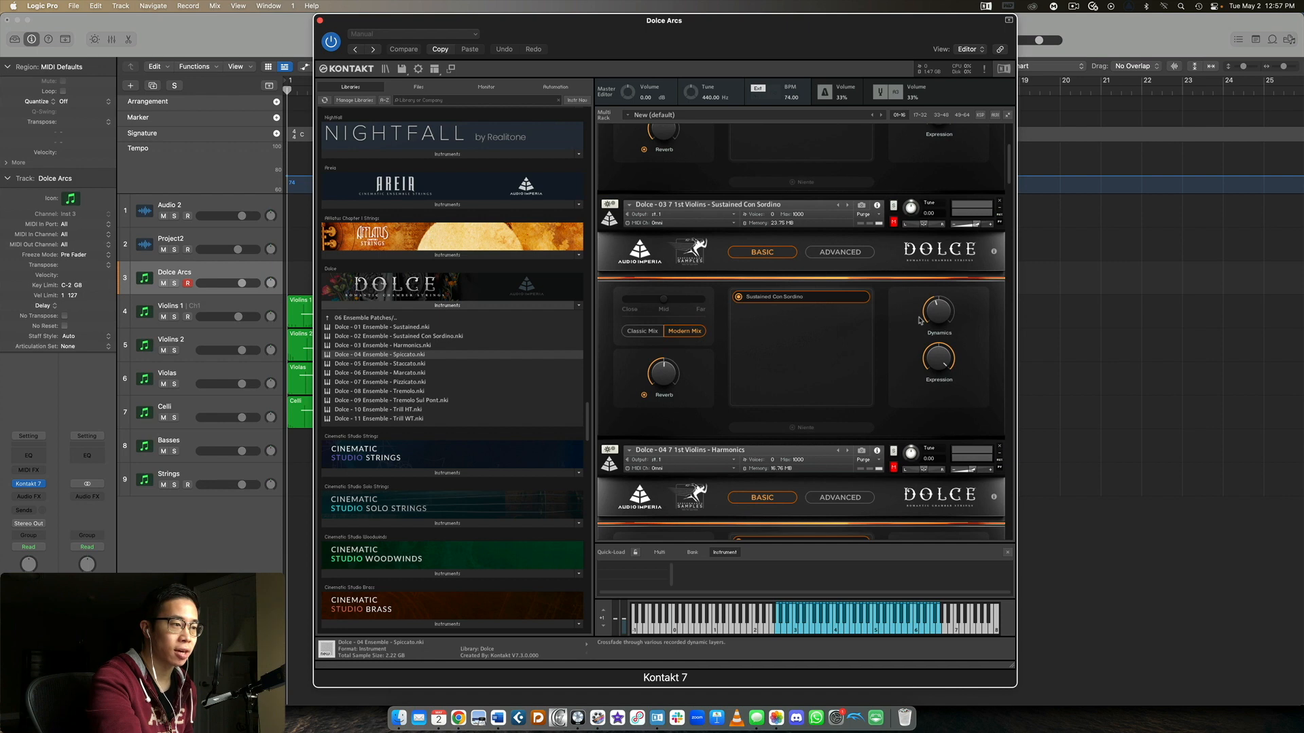
scroll(827, 313, down, 3)
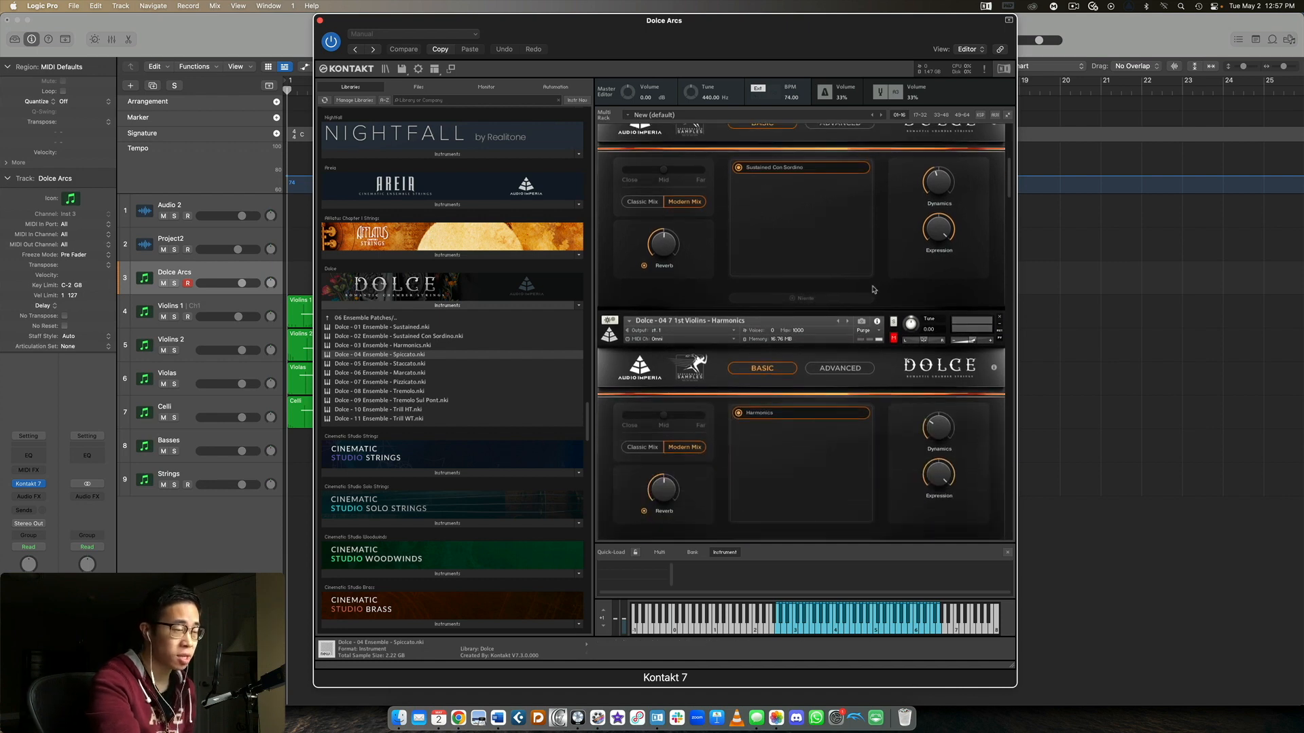
Review the loaded 1st Violins patches in the rack, from Harmonics through Spiccato to Energetic Shorts
scroll(874, 290, down, 2)
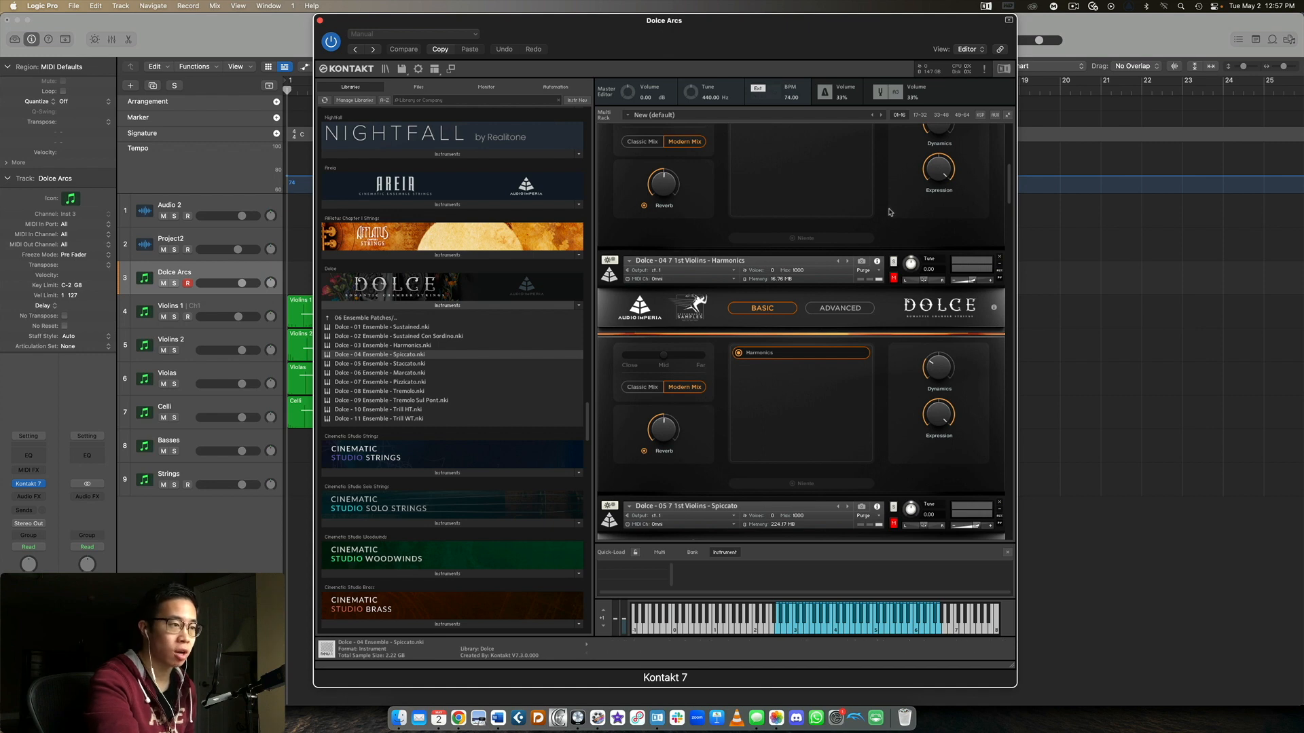
scroll(891, 212, down, 2)
scroll(891, 212, down, 4)
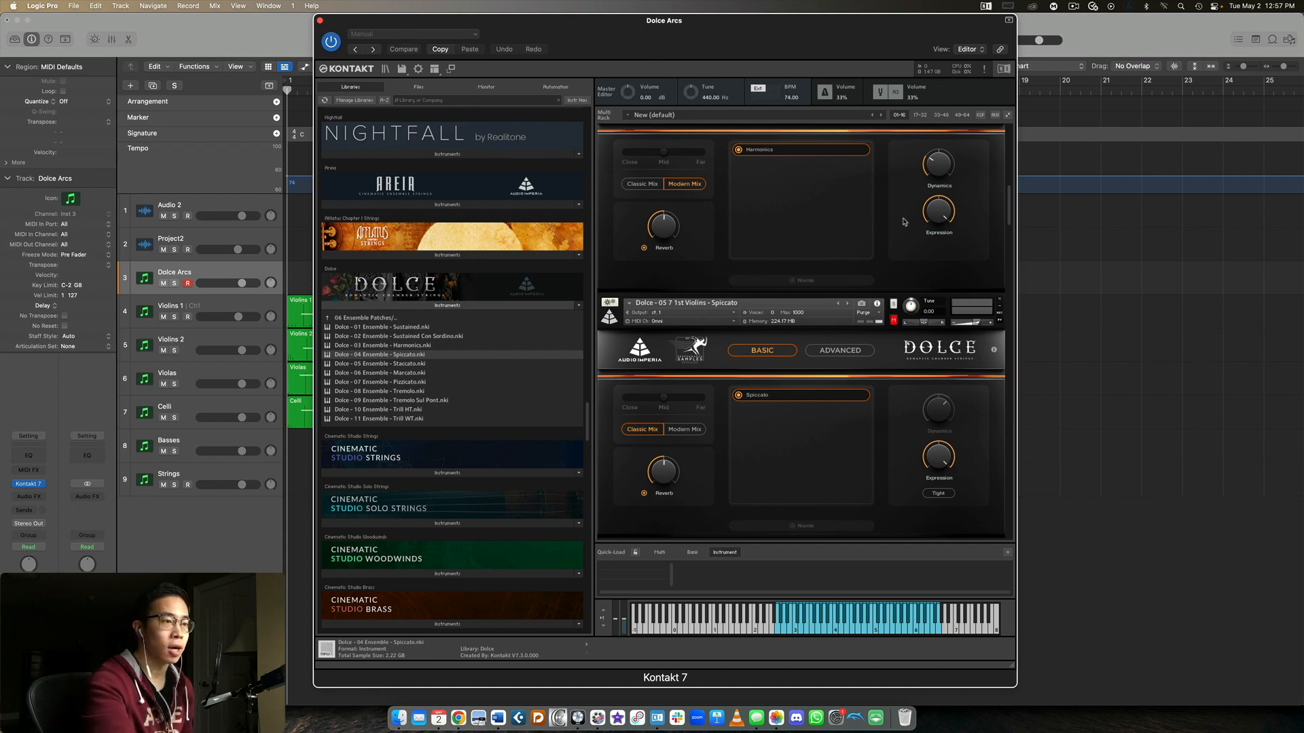
scroll(903, 212, up, 3)
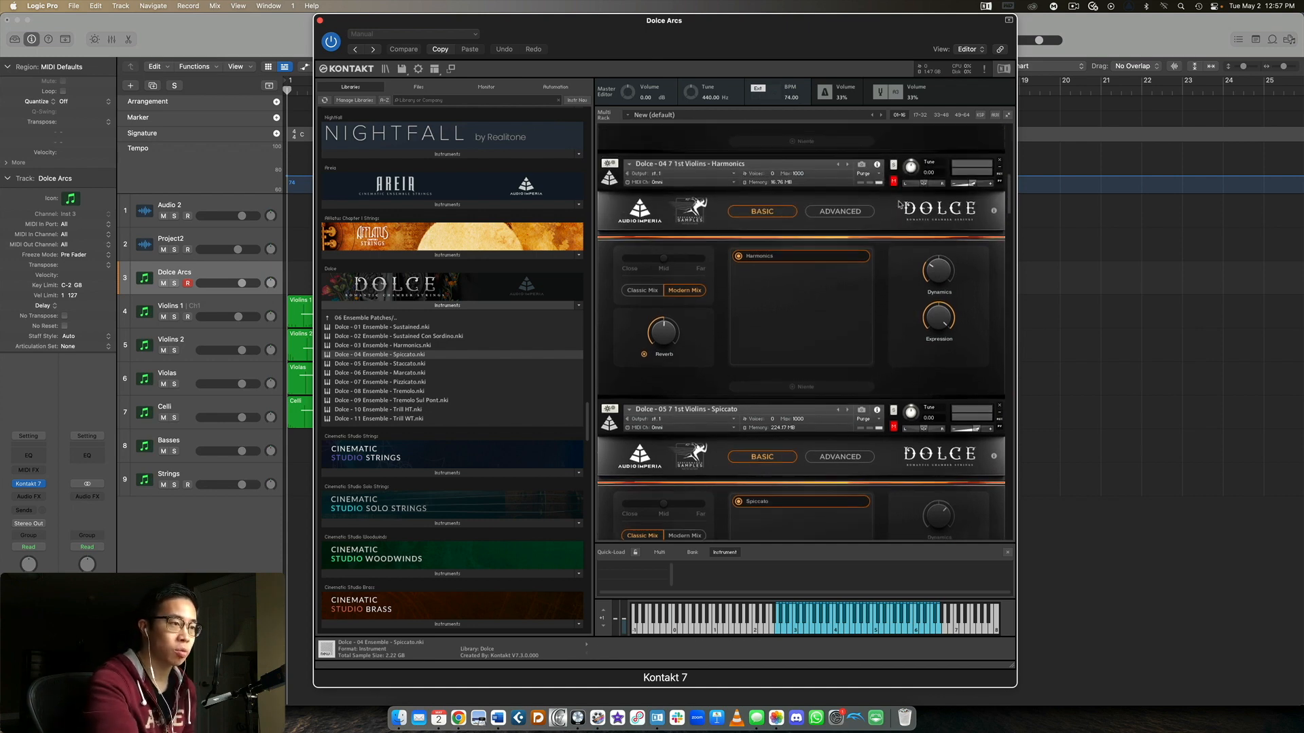
scroll(899, 204, down, 1)
scroll(904, 212, down, 5)
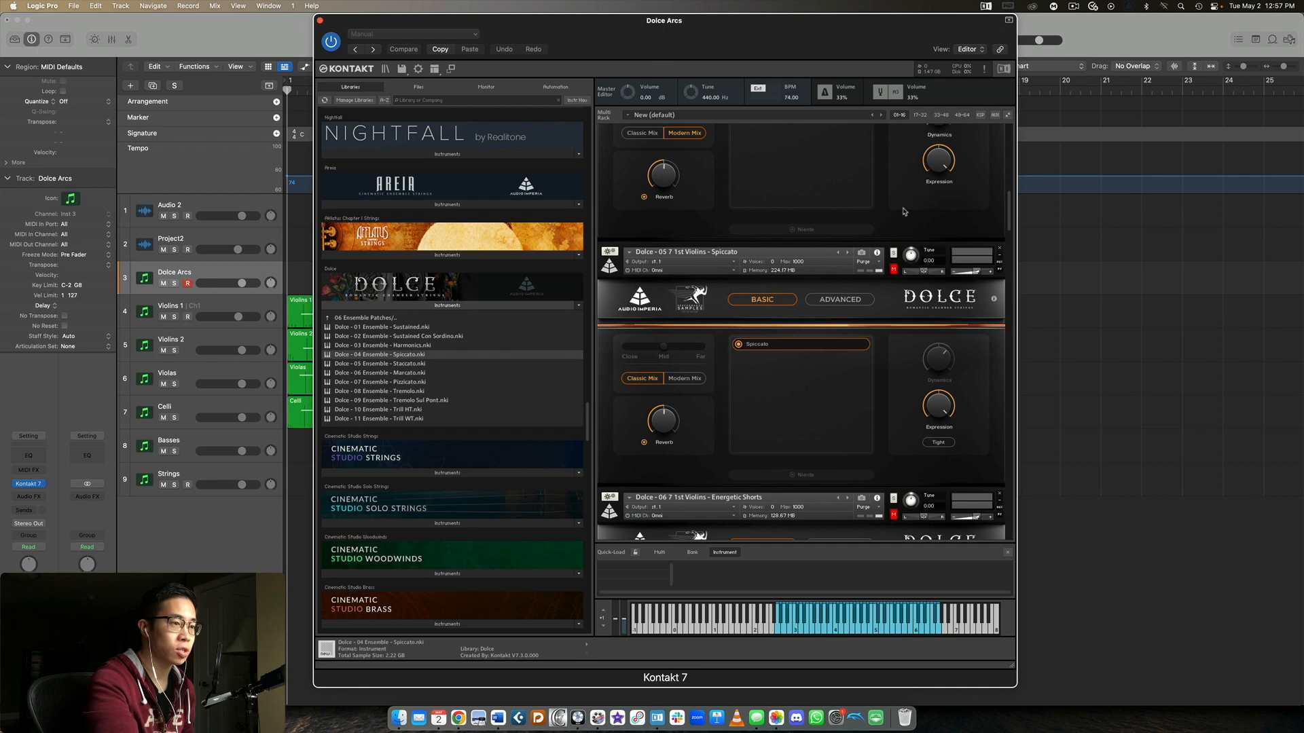
scroll(903, 212, down, 3)
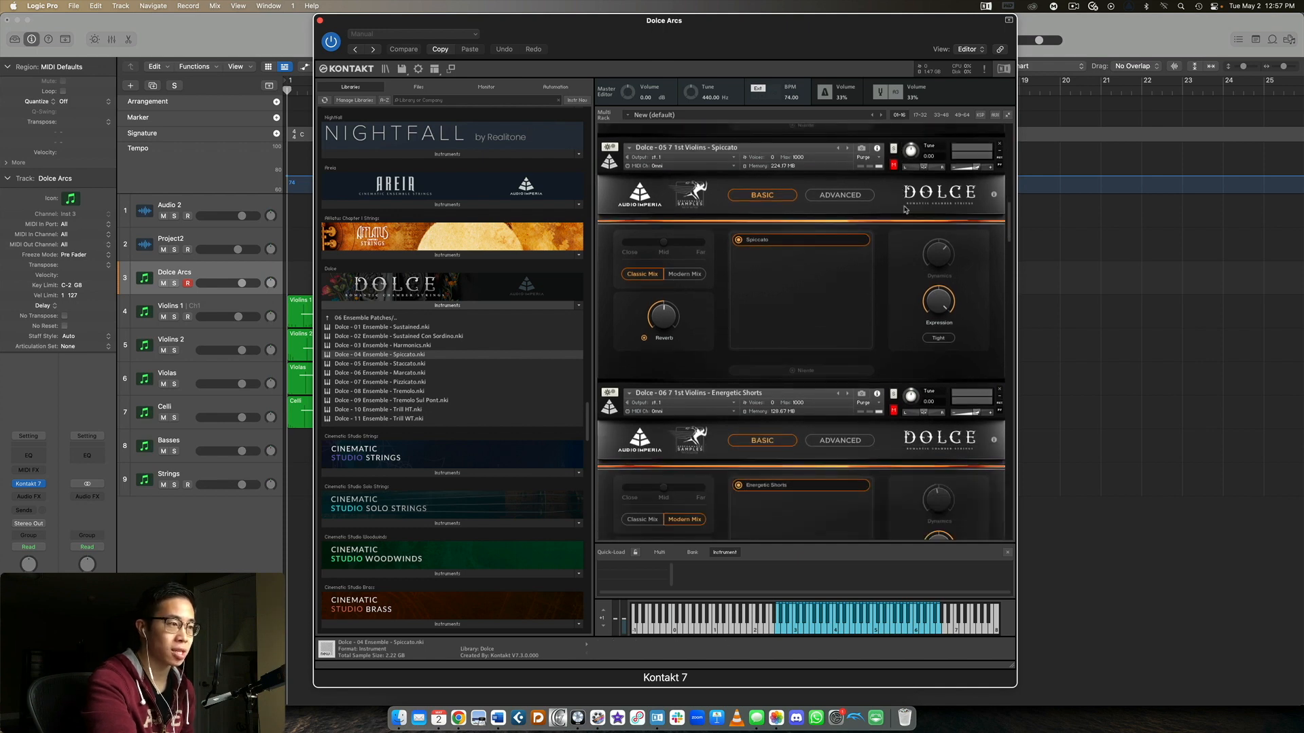
scroll(904, 210, down, 1)
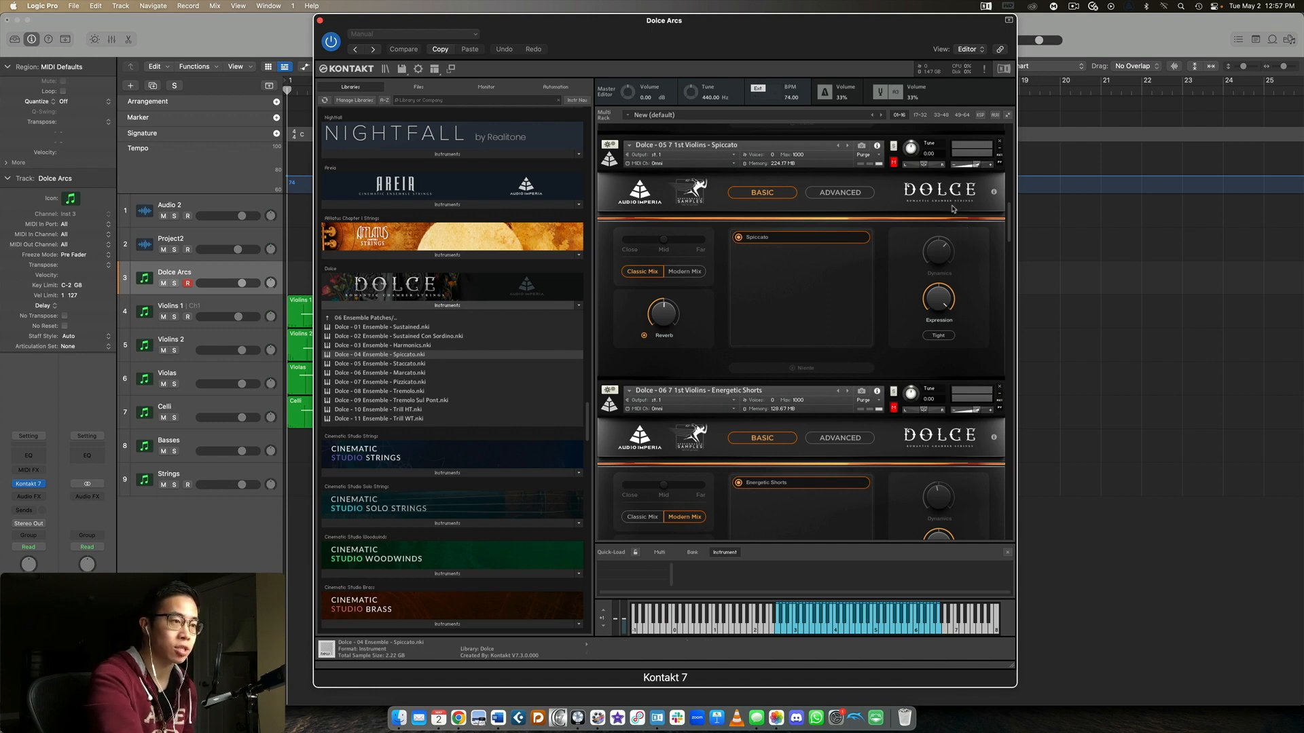
scroll(954, 208, down, 5)
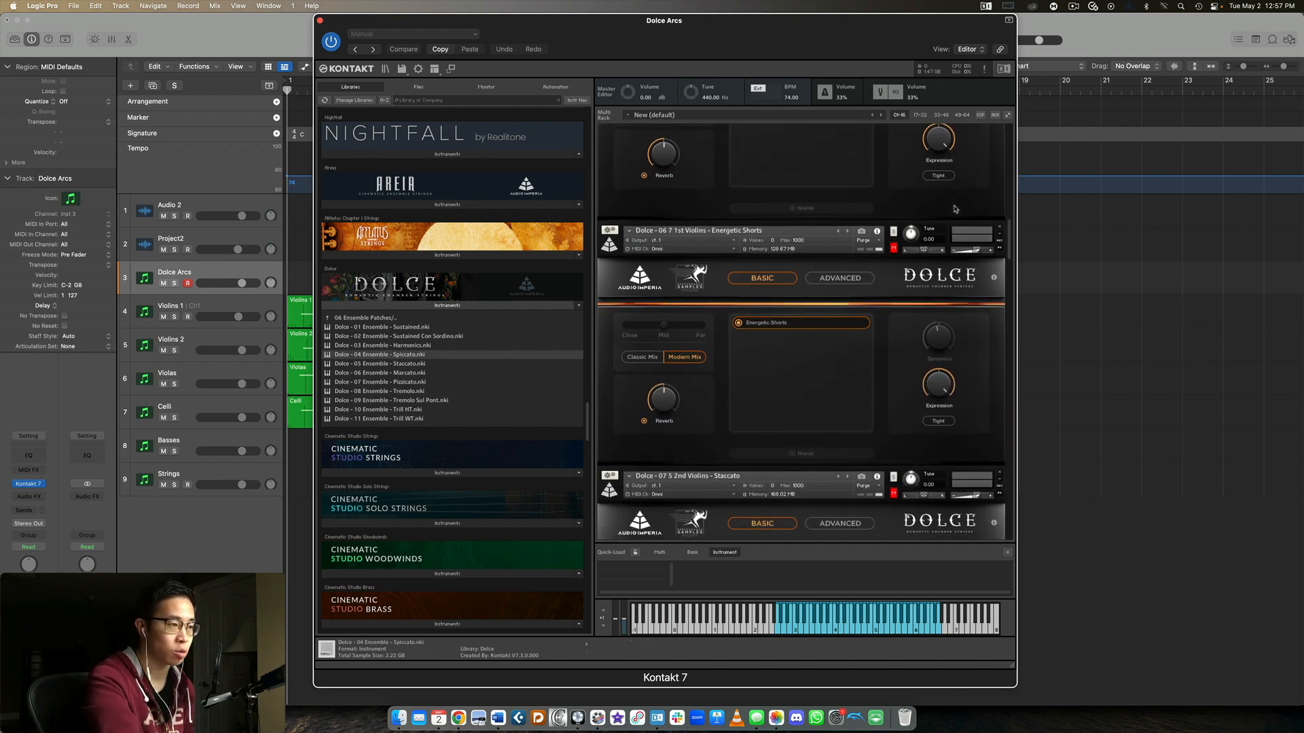
scroll(849, 231, down, 1)
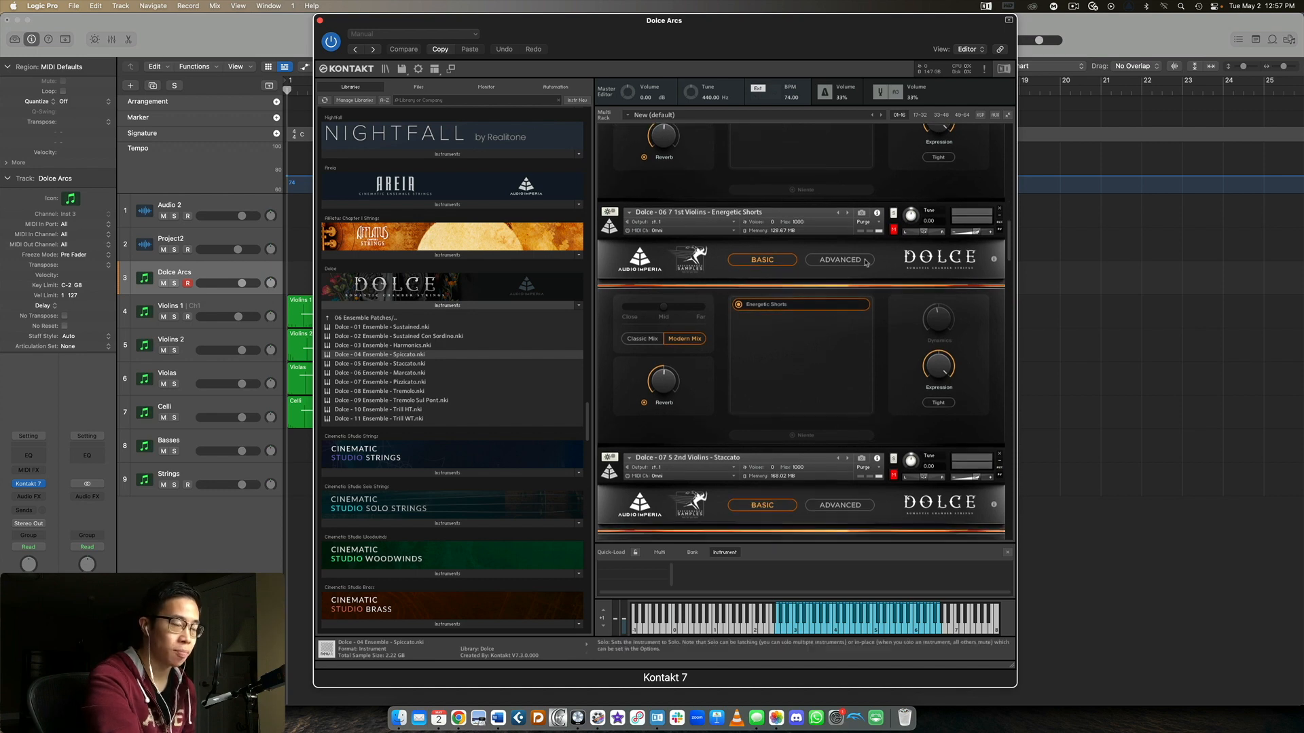
scroll(900, 269, up, 4)
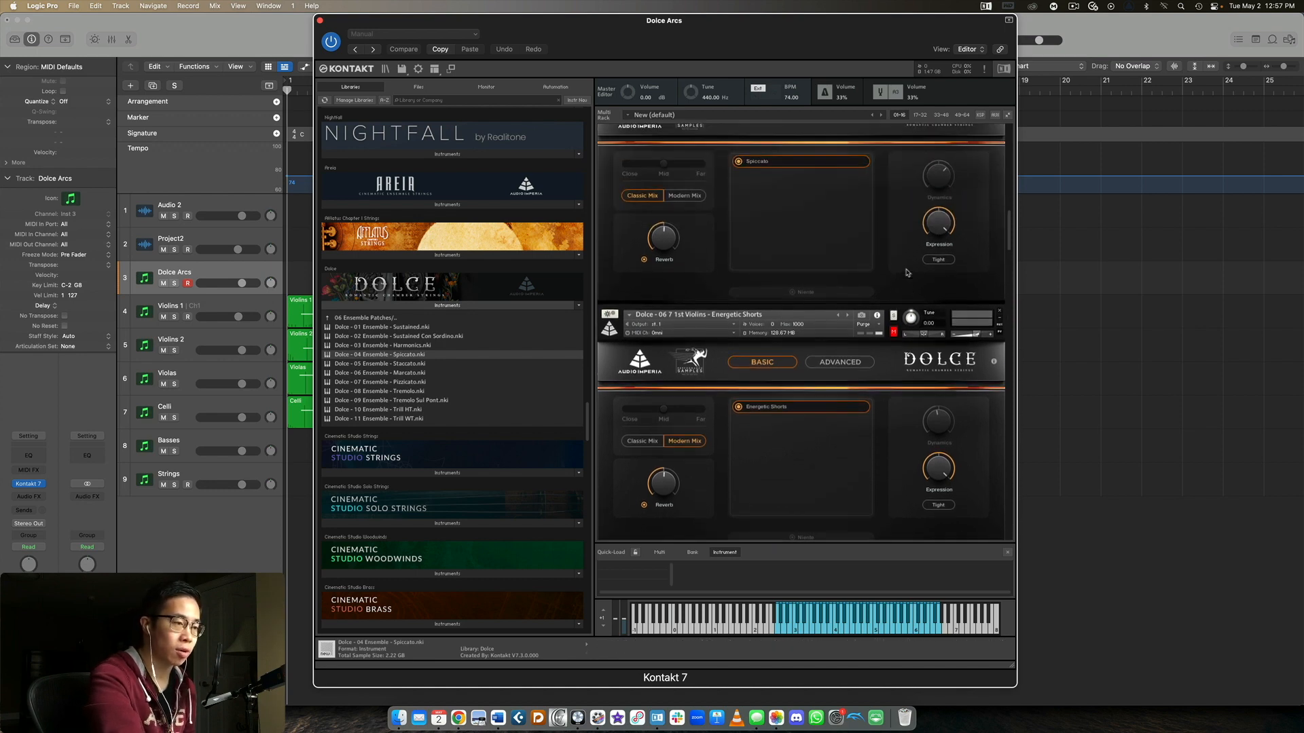
scroll(815, 258, down, 3)
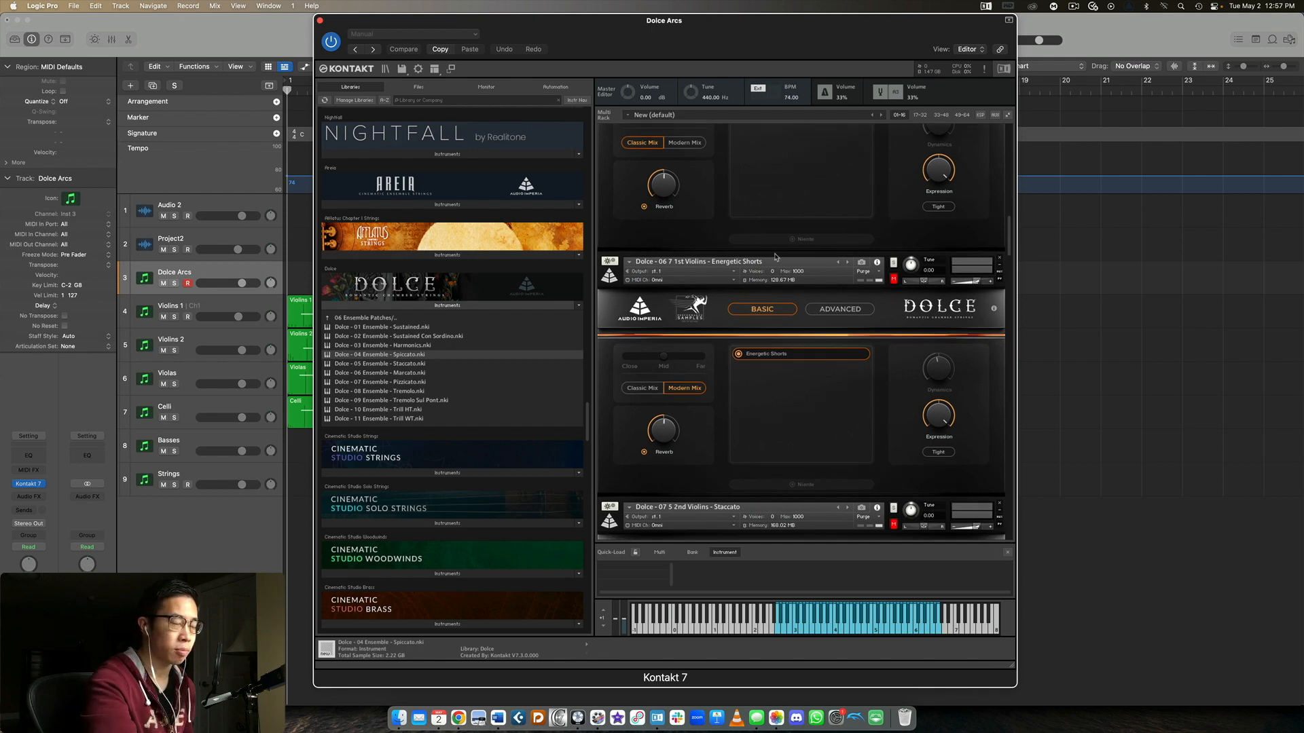
Examine the loaded 2nd Violins Staccato and Fast Staccato patches in the rack
scroll(887, 205, down, 4)
scroll(886, 205, down, 3)
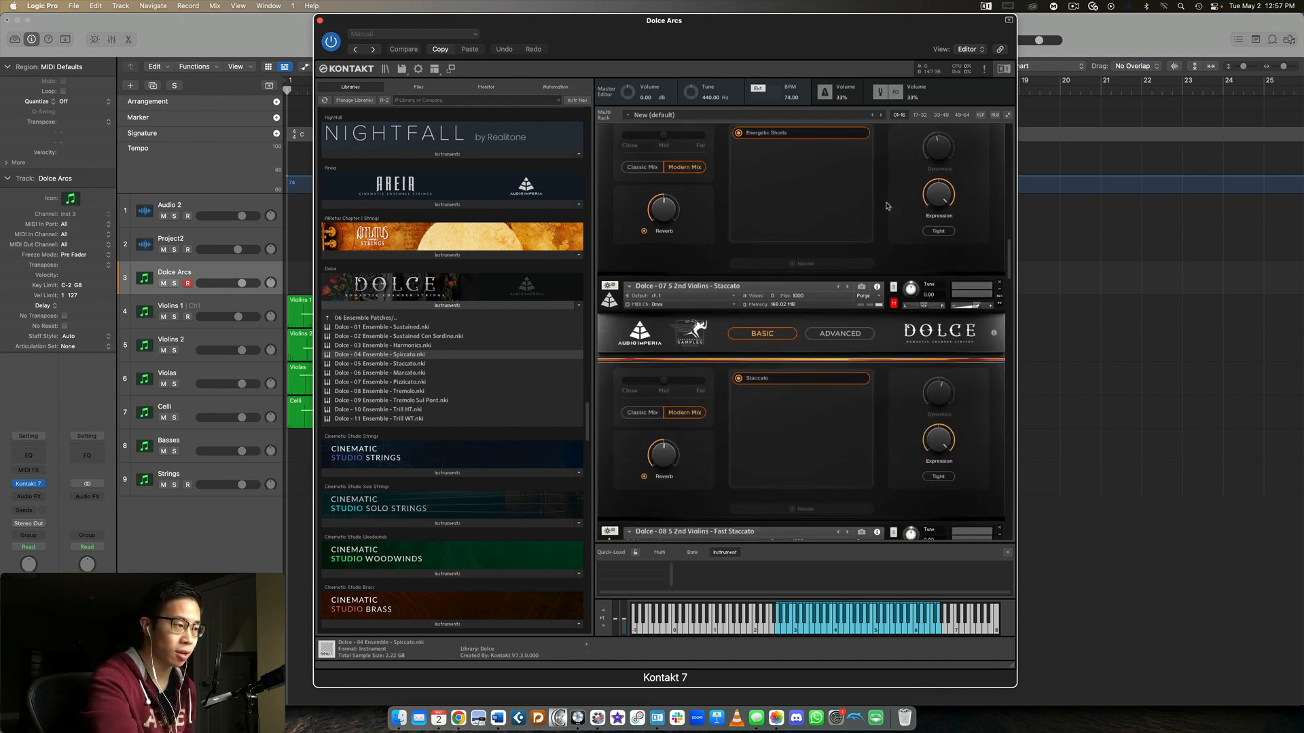
scroll(877, 245, down, 3)
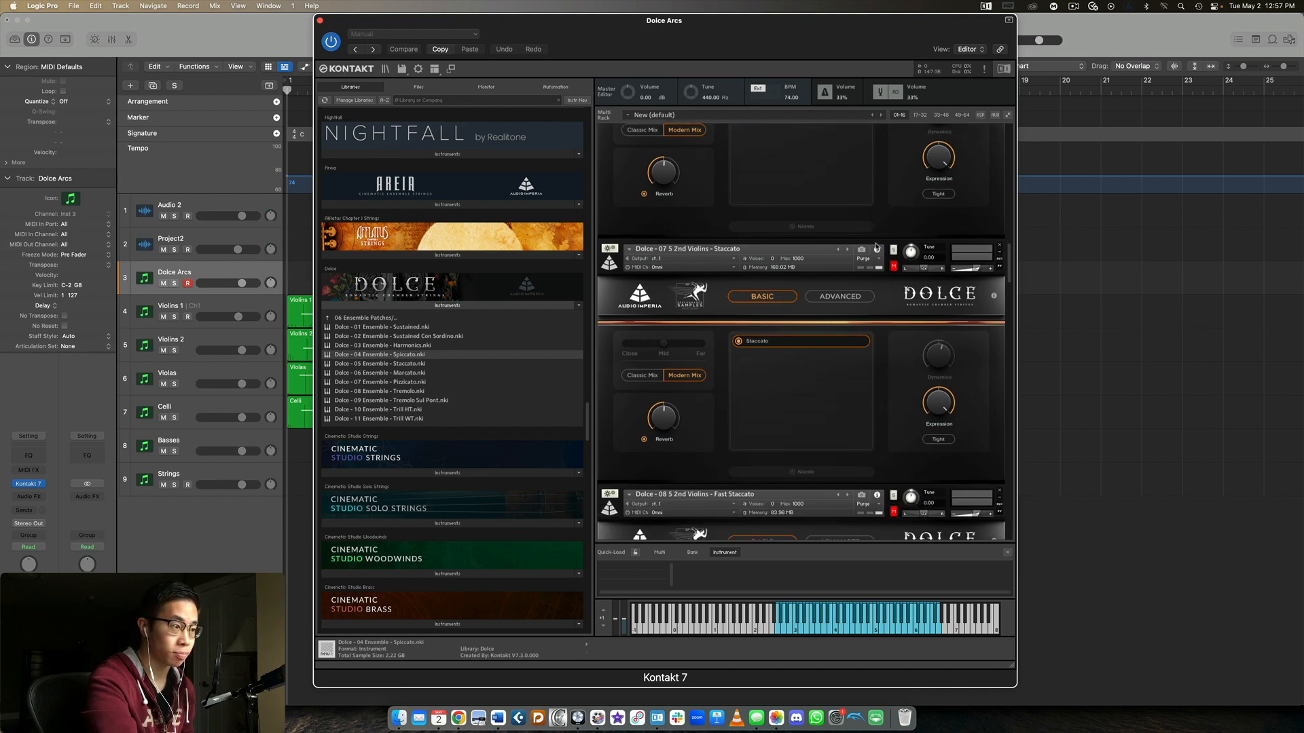
scroll(883, 243, down, 1)
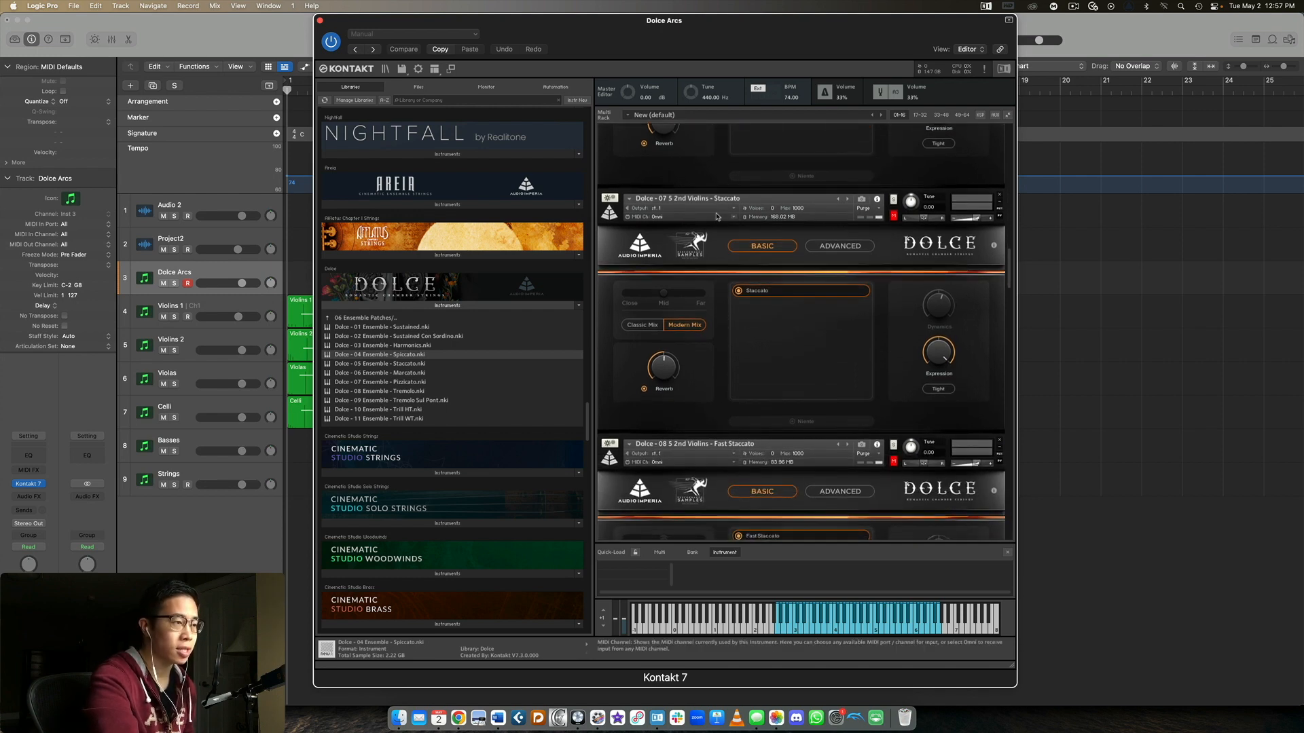
scroll(853, 252, down, 1)
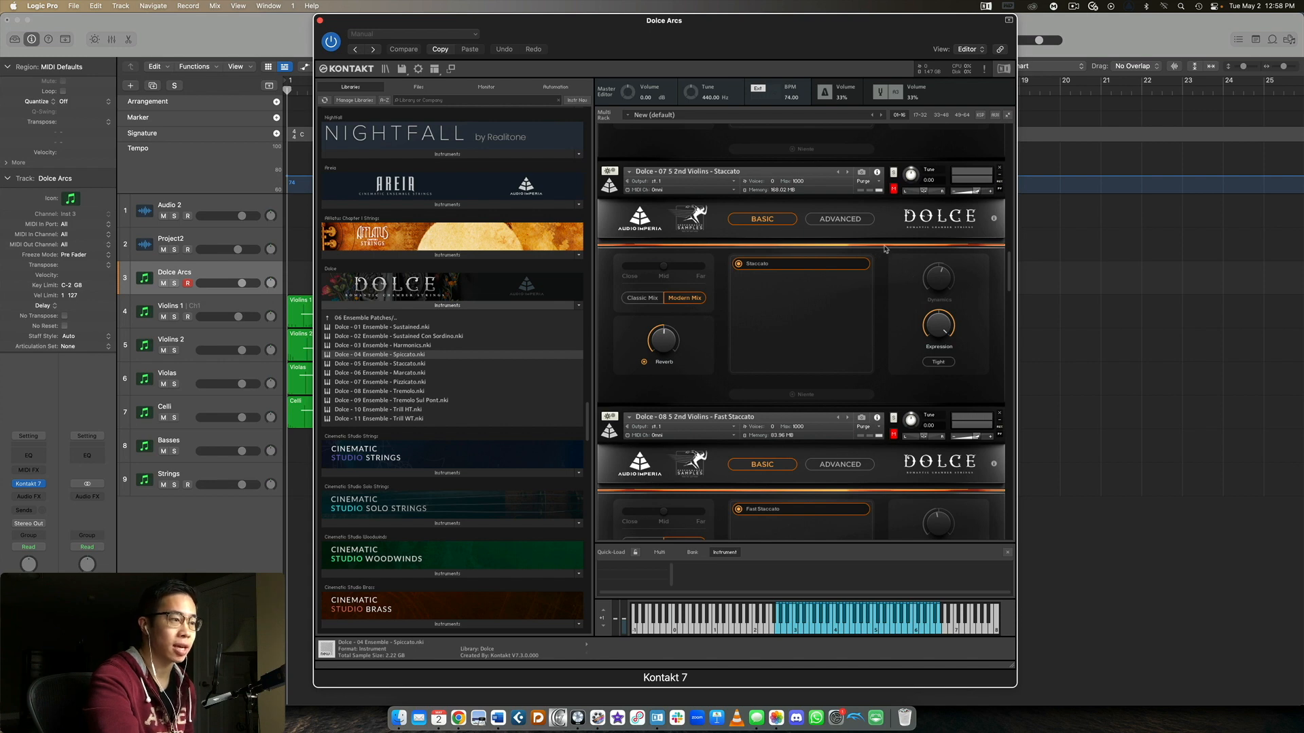
scroll(886, 244, down, 6)
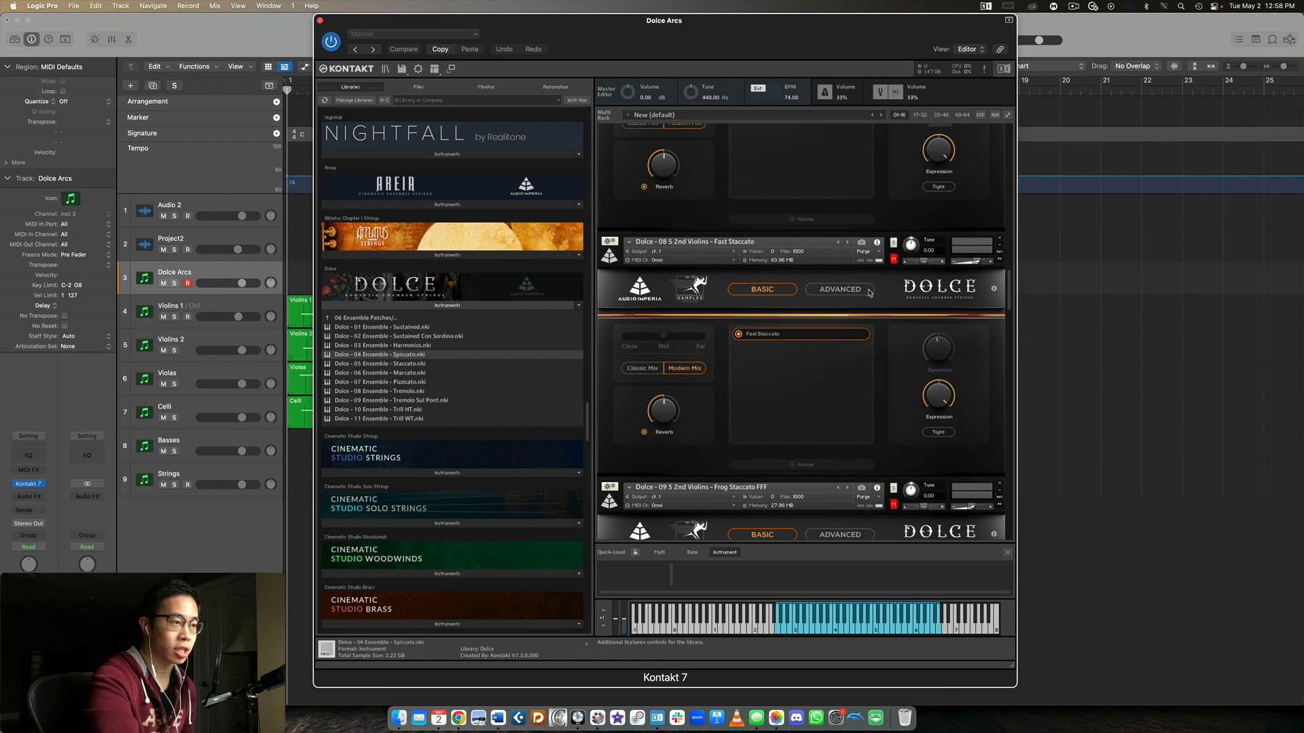
scroll(861, 293, up, 4)
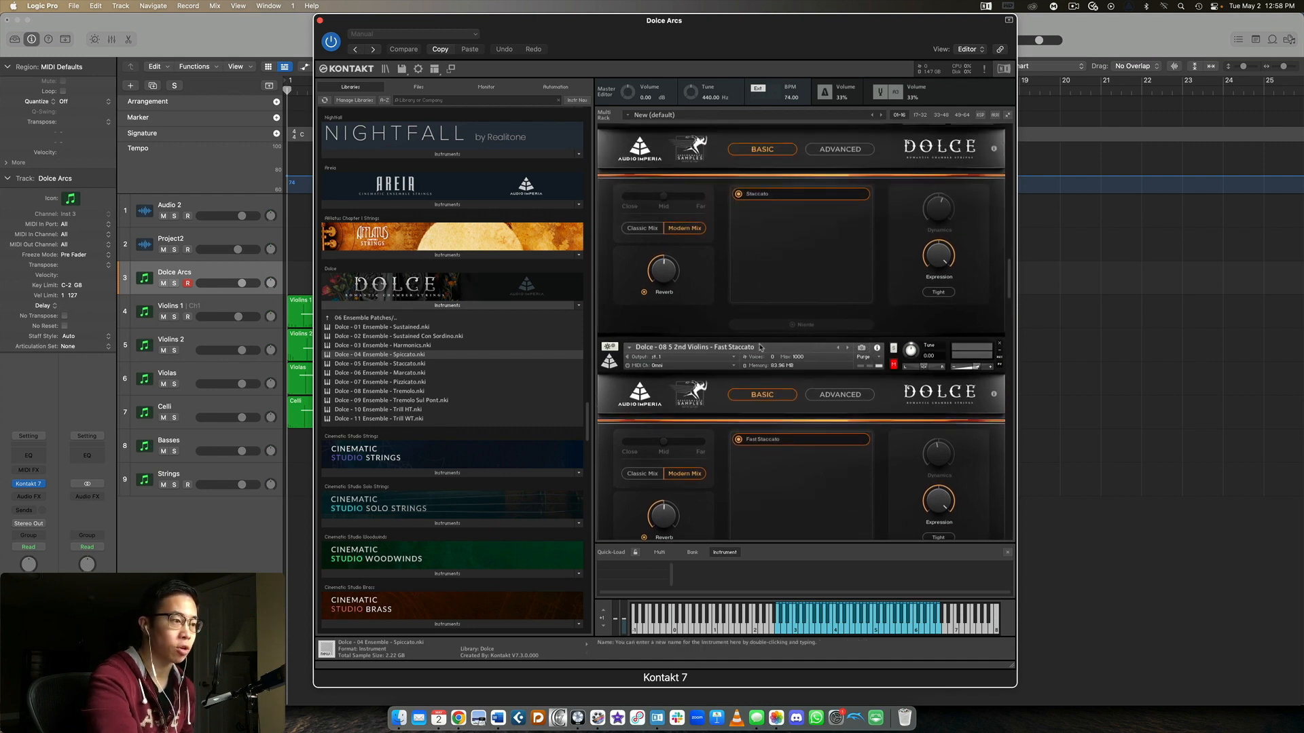
Leave the Dolce library's Ensemble Patches folder and open its 2nd Violins folder to list the articulations
scroll(761, 347, down, 2)
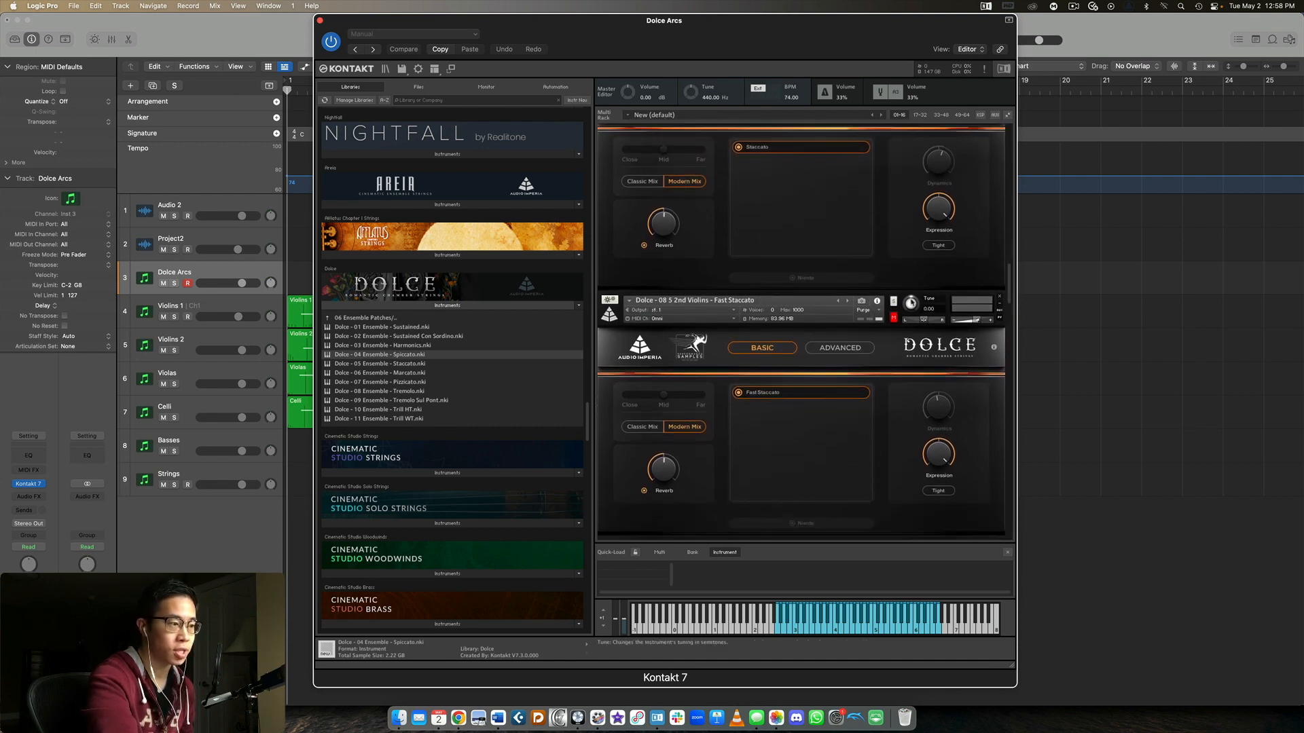
double_click(397, 319)
double_click(388, 330)
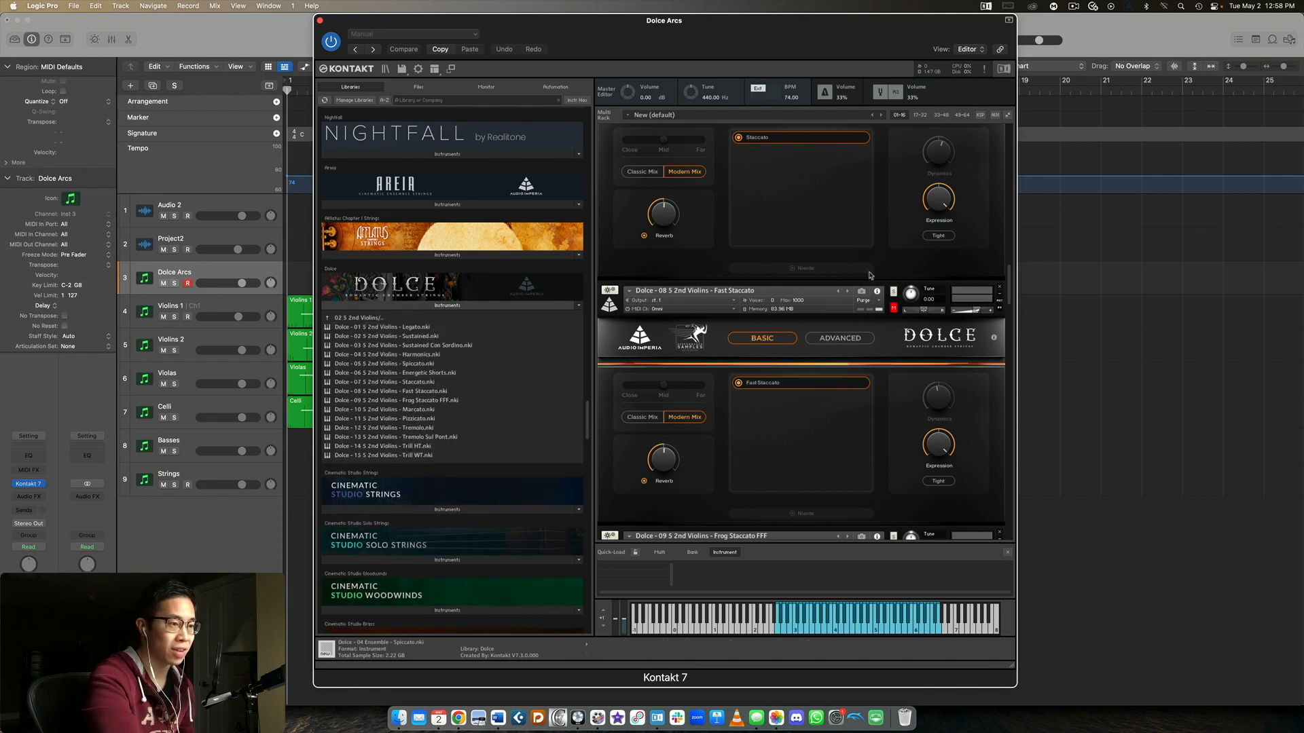
Compare the loaded 2nd Violins short articulations in the rack, from Staccato through Frog Staccato FFF to Marcato
scroll(870, 282, down, 5)
scroll(869, 282, down, 3)
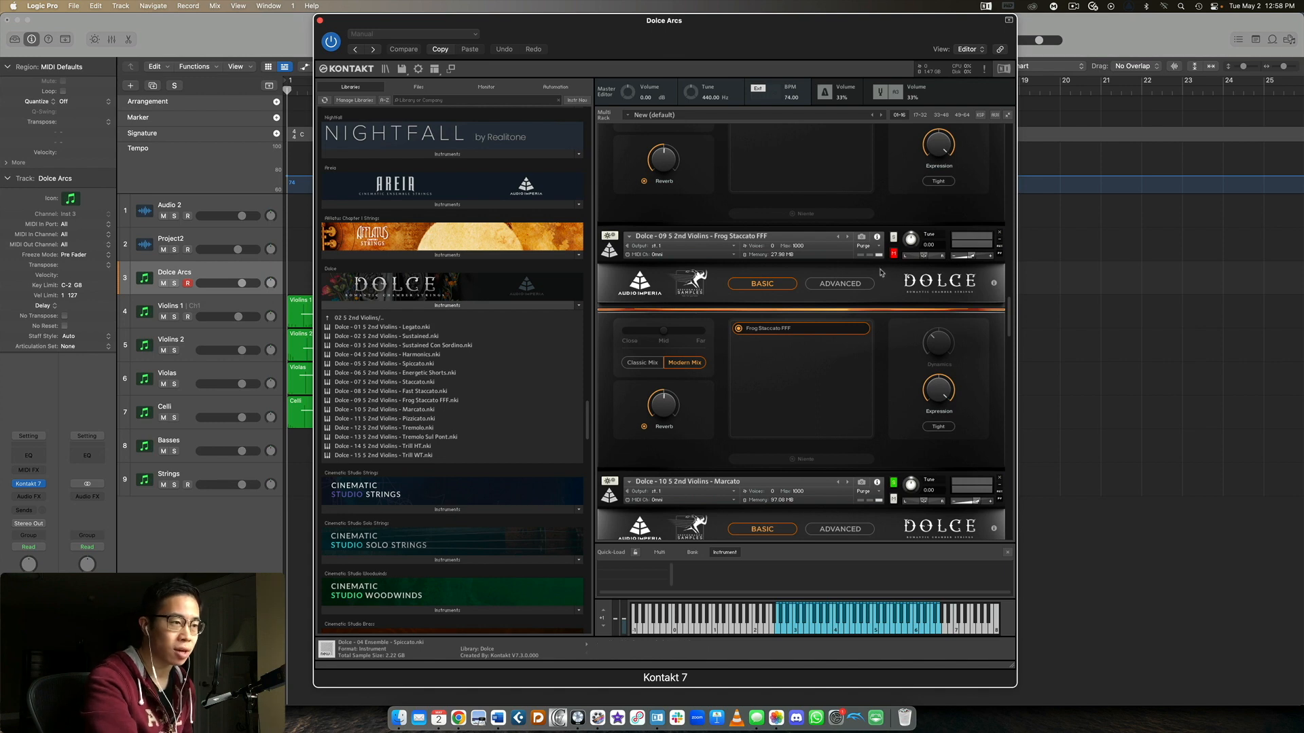
scroll(884, 201, down, 5)
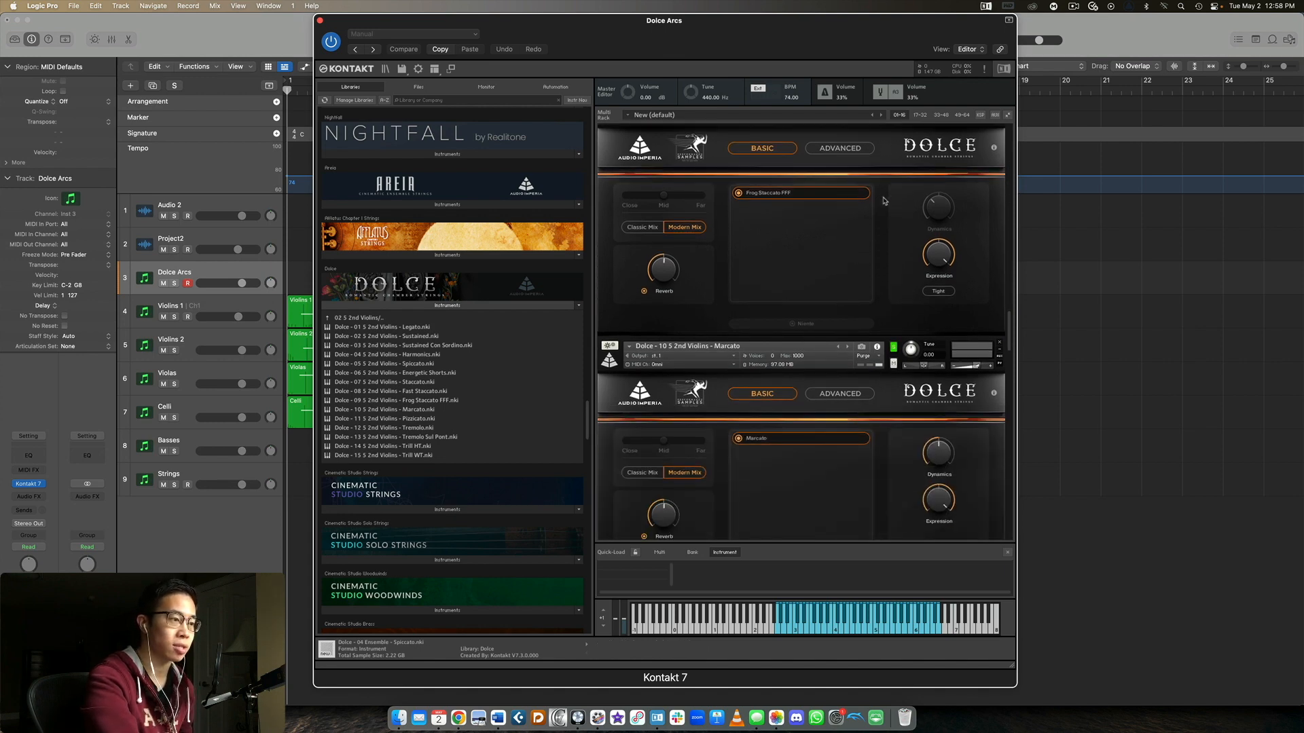
scroll(884, 212, down, 5)
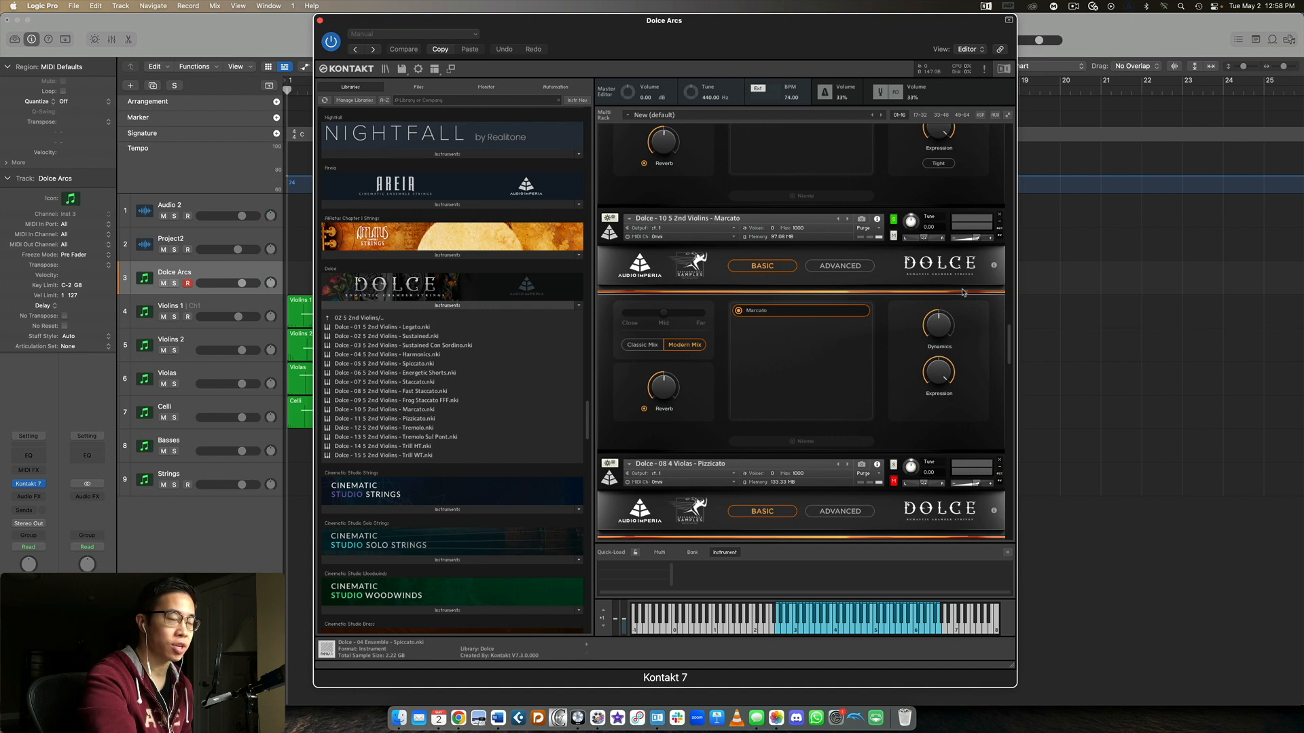
scroll(964, 292, down, 1)
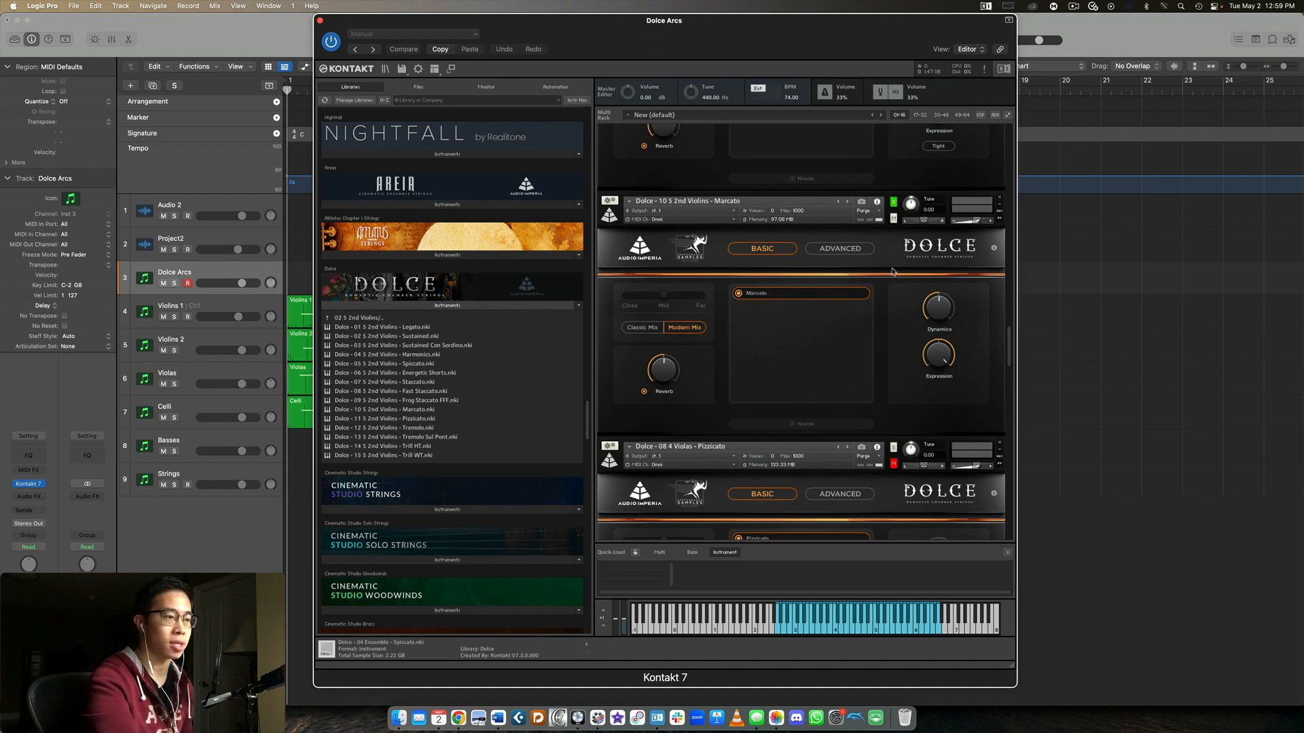
scroll(893, 272, down, 2)
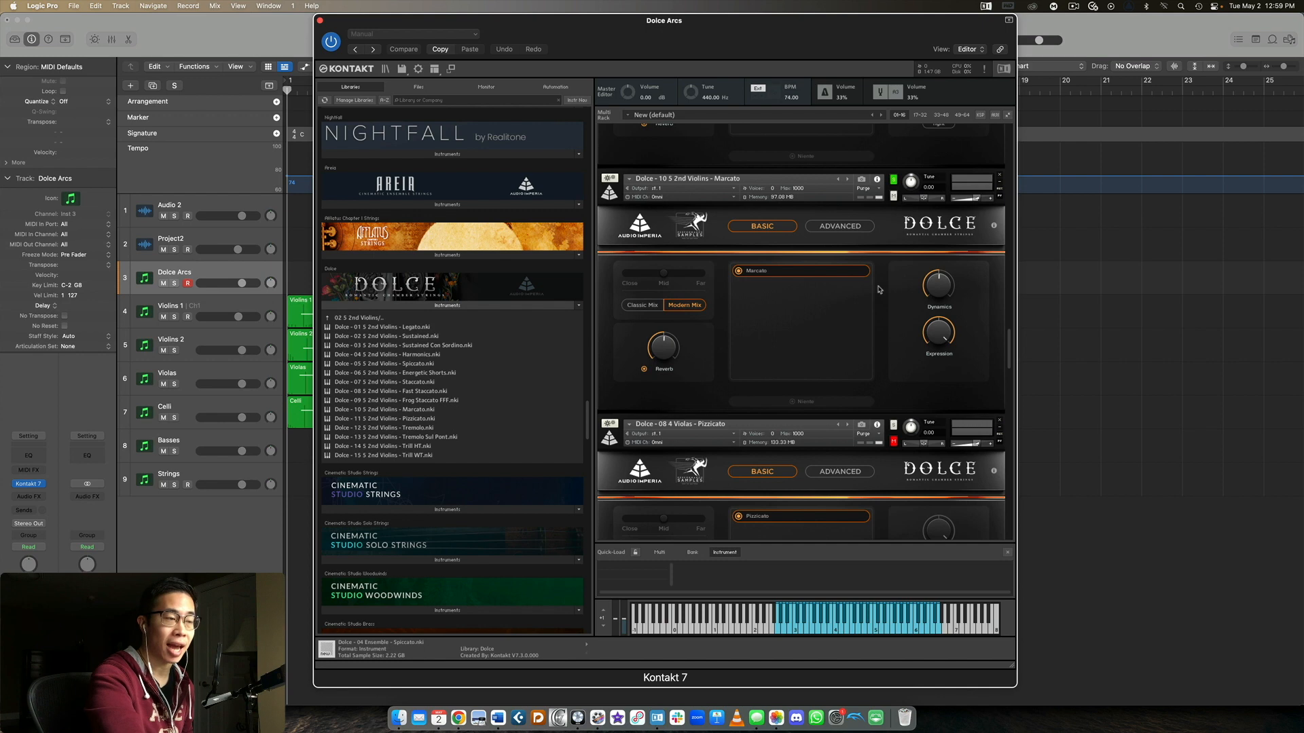
scroll(882, 263, up, 10)
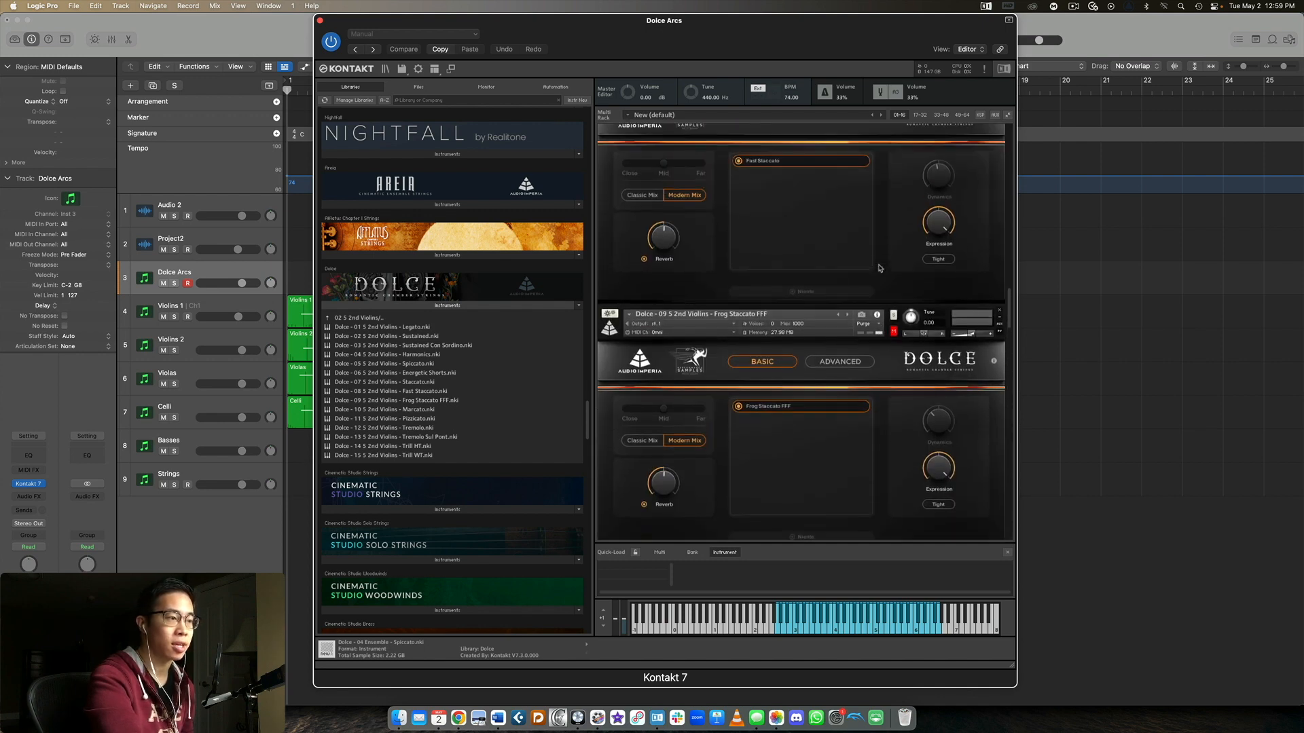
scroll(879, 267, up, 10)
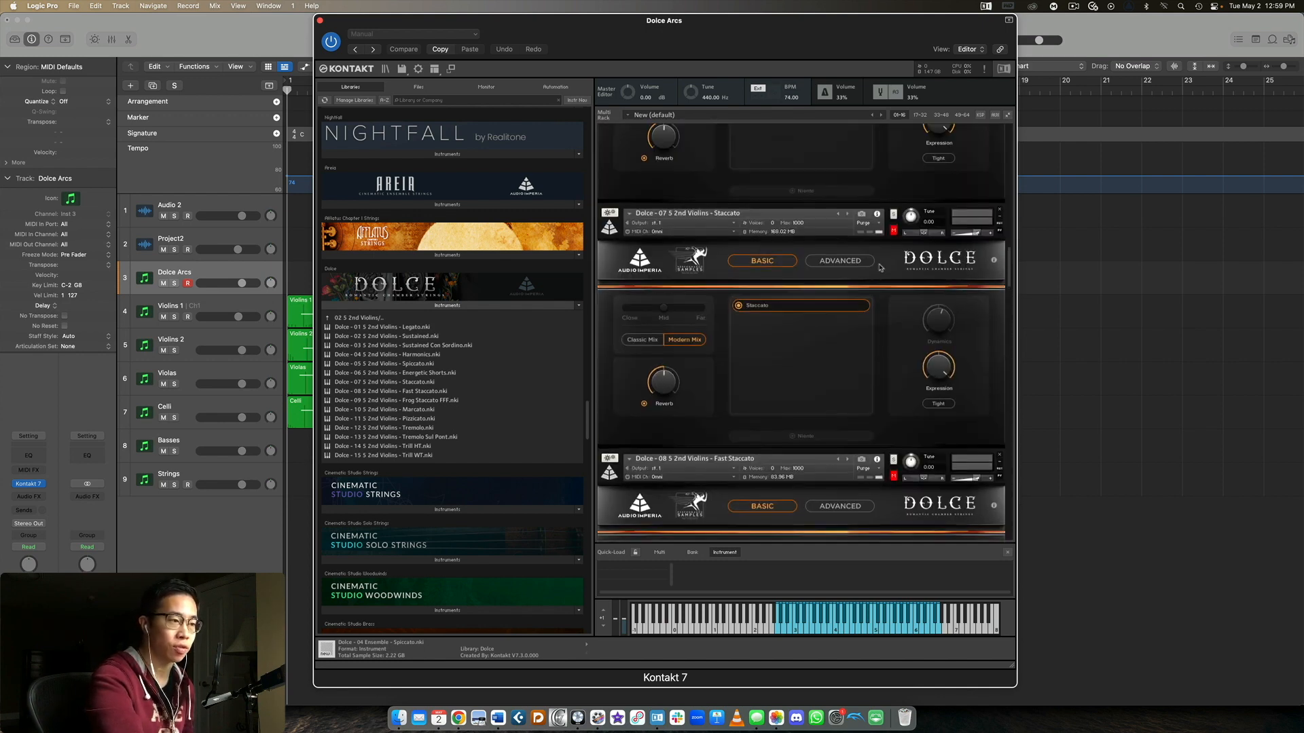
scroll(879, 267, down, 20)
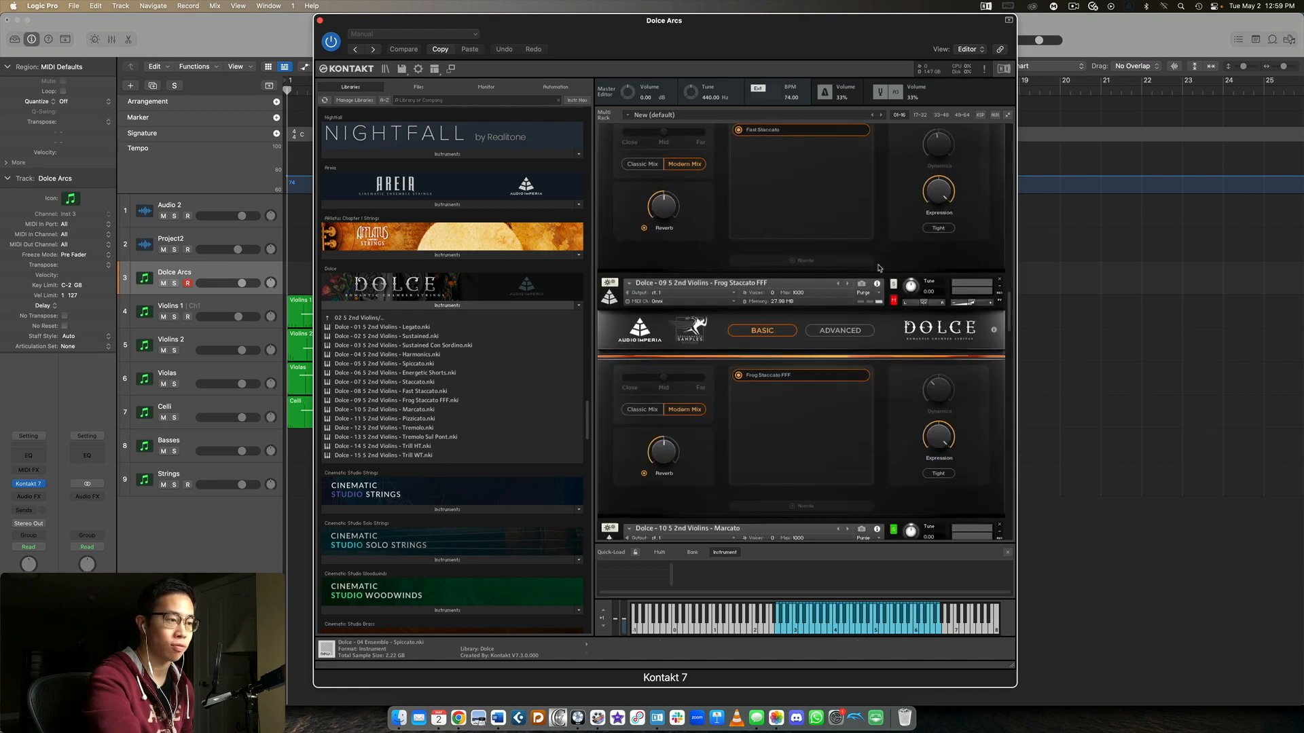
scroll(878, 268, down, 1)
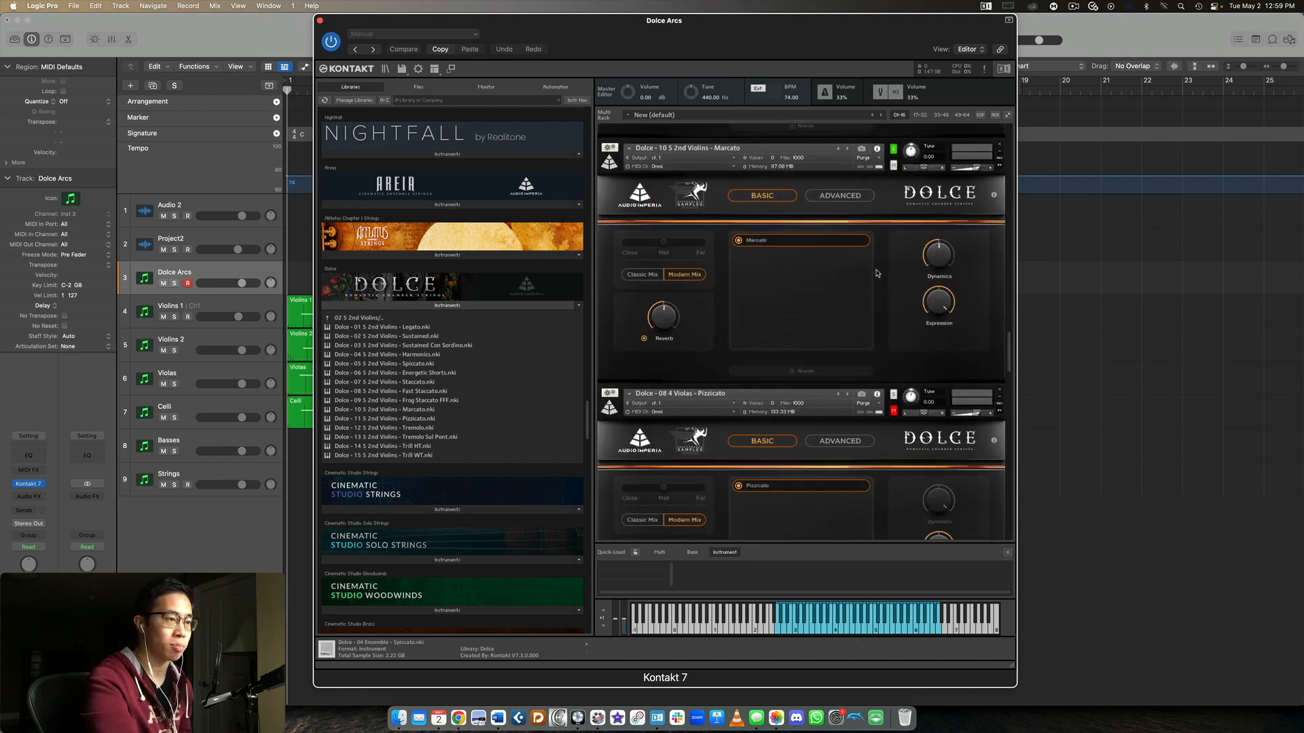
Solo the Violas Pizzicato patch to audition it
scroll(876, 273, down, 10)
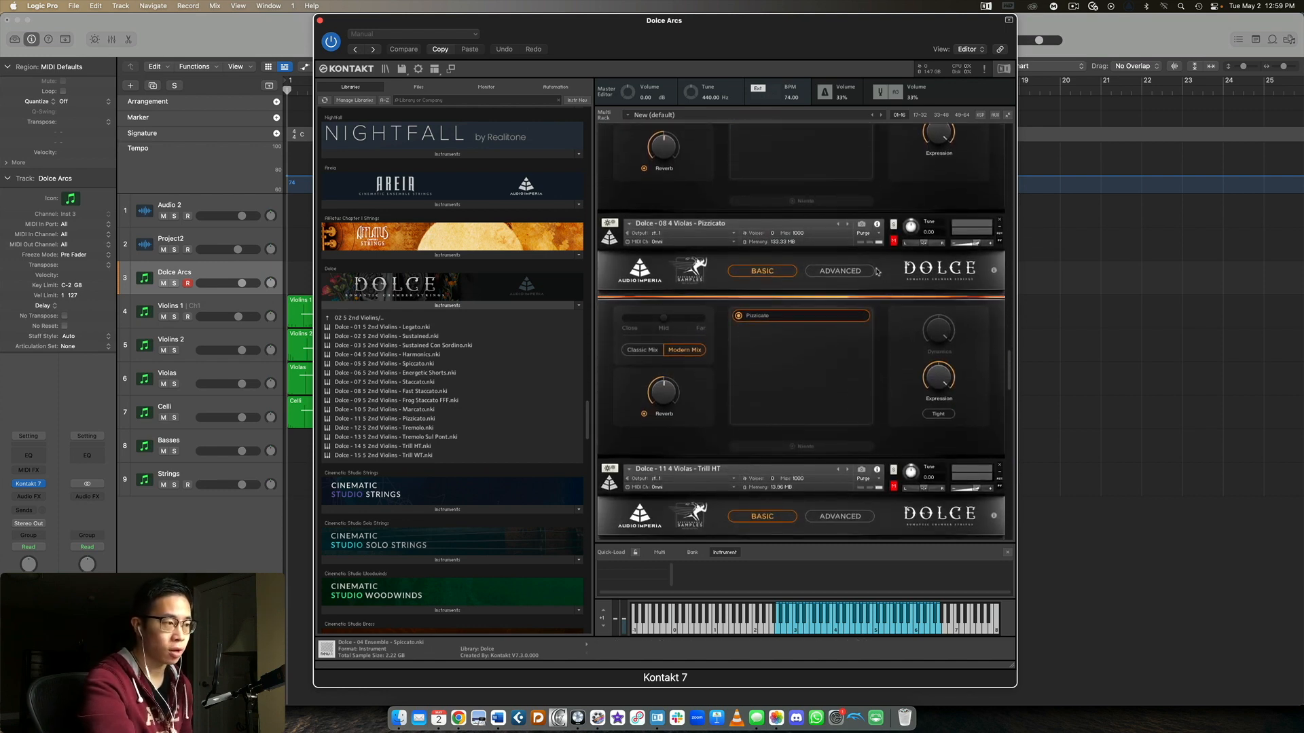
scroll(877, 272, down, 11)
scroll(875, 275, up, 11)
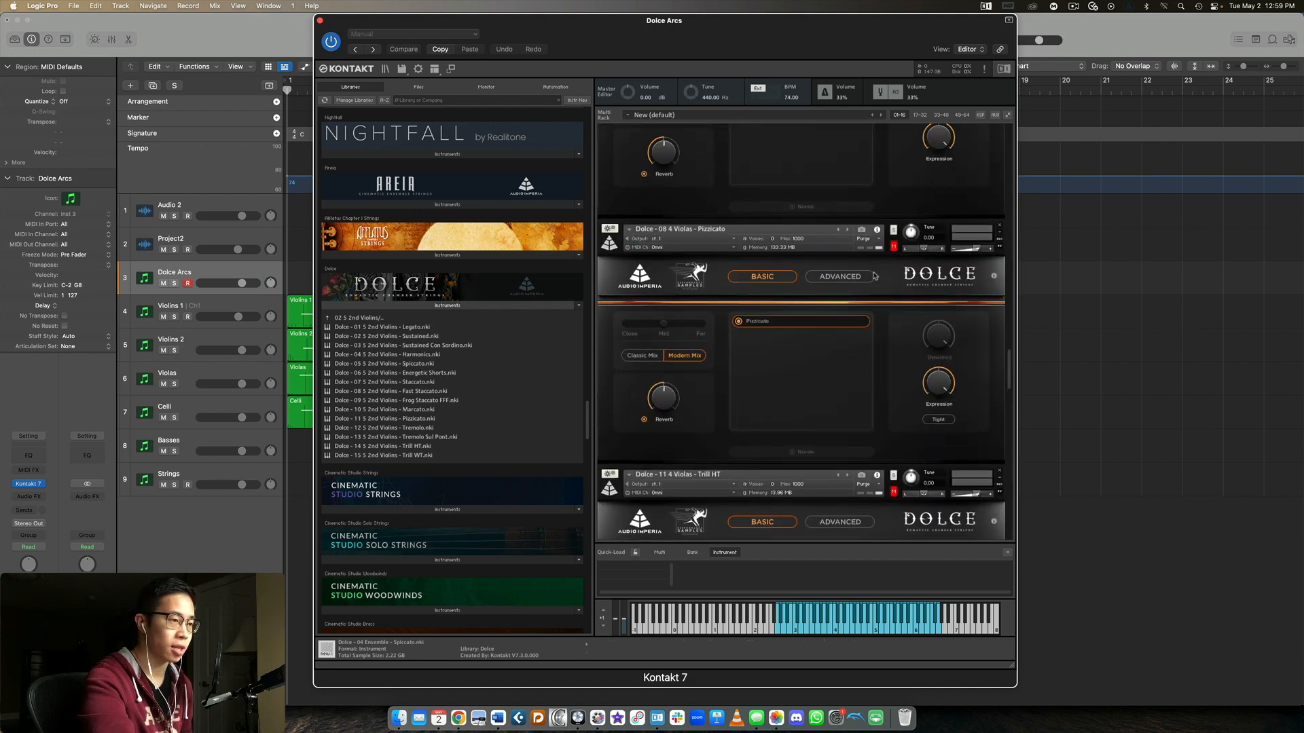
click(893, 232)
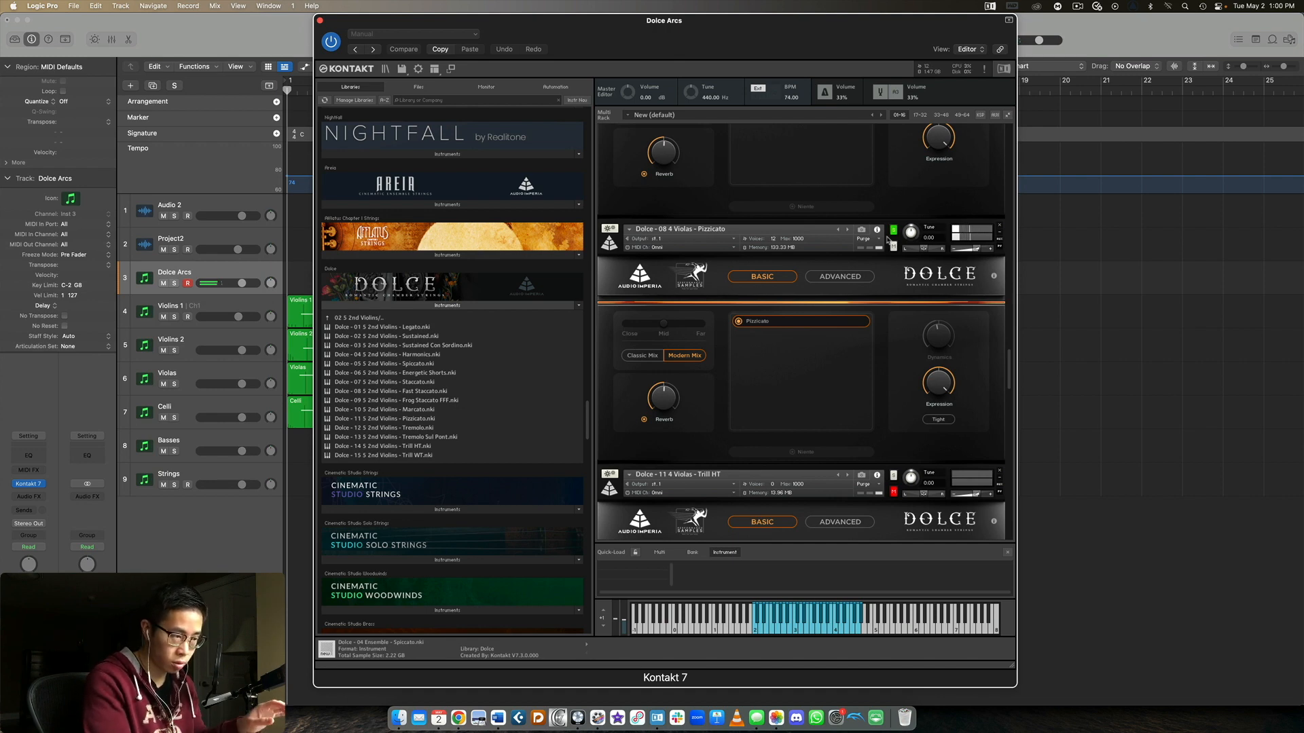
Audition the Violas Trill HT and Celli Tremolo patches in turn, soloing each one
scroll(887, 239, down, 5)
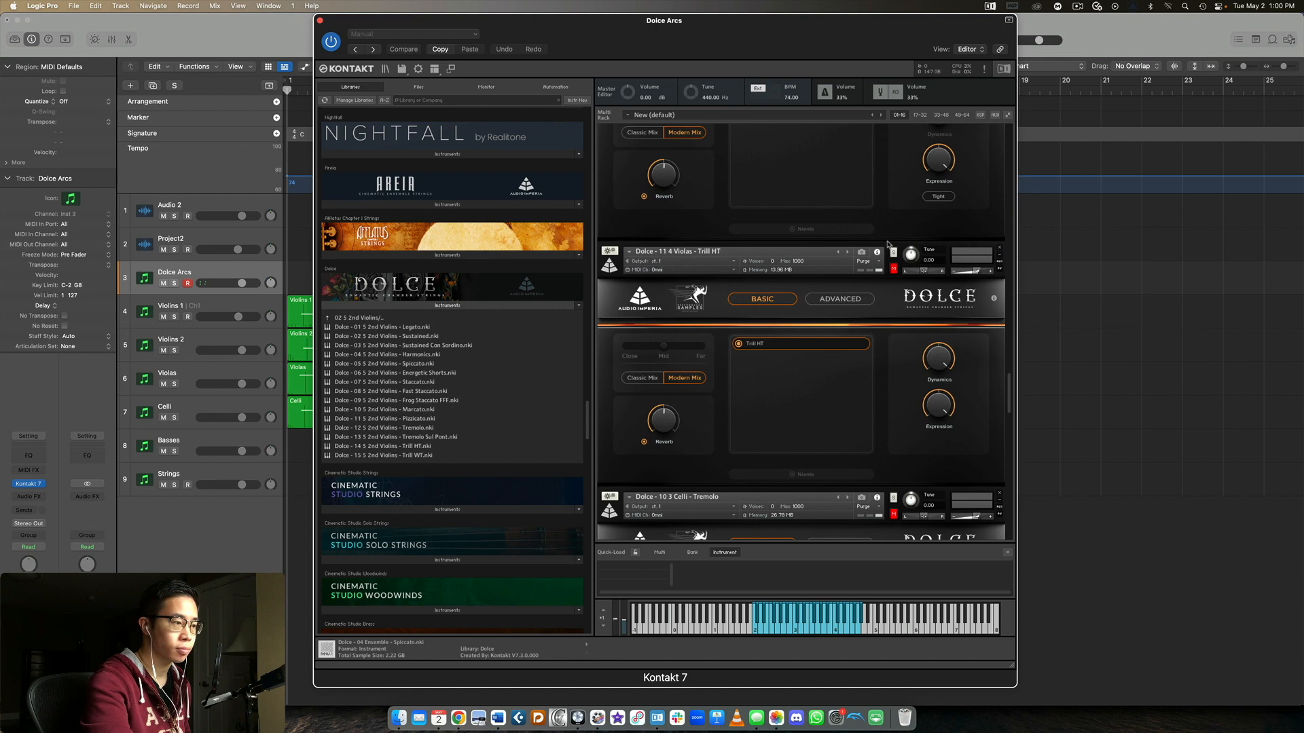
scroll(895, 239, down, 1)
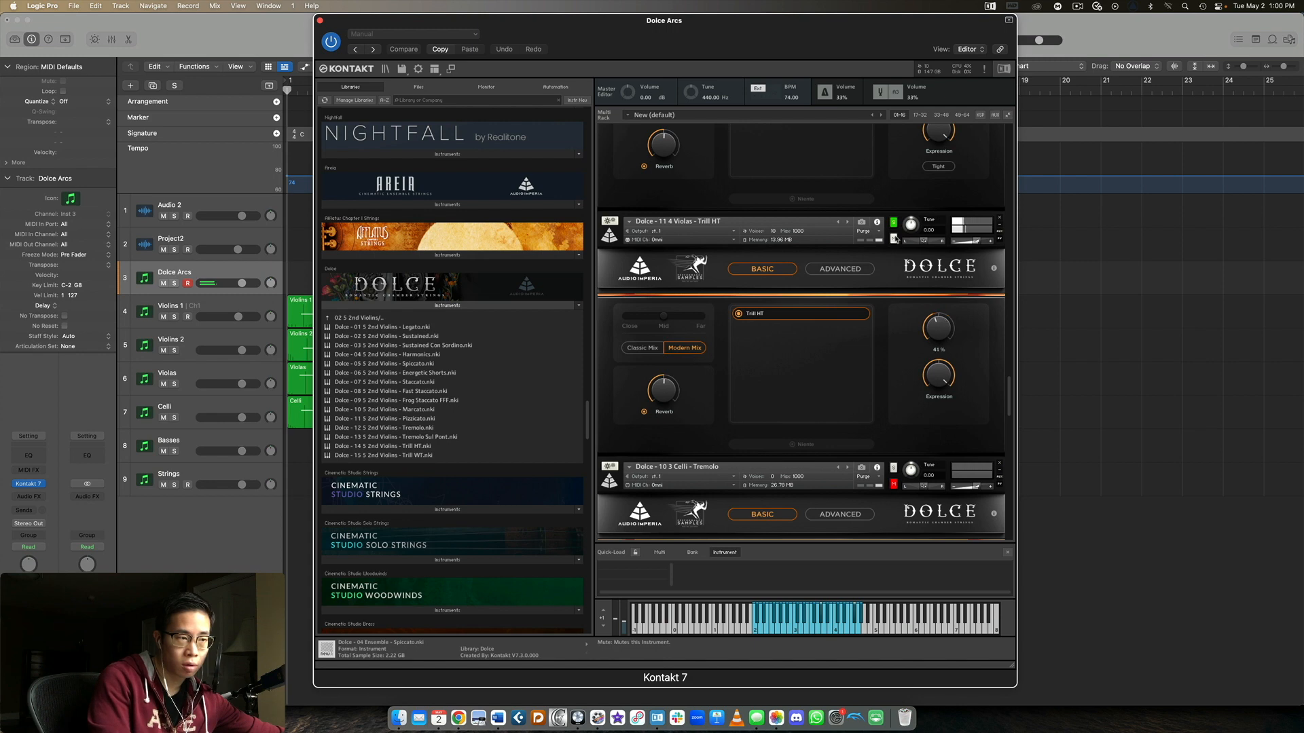
scroll(893, 235, down, 3)
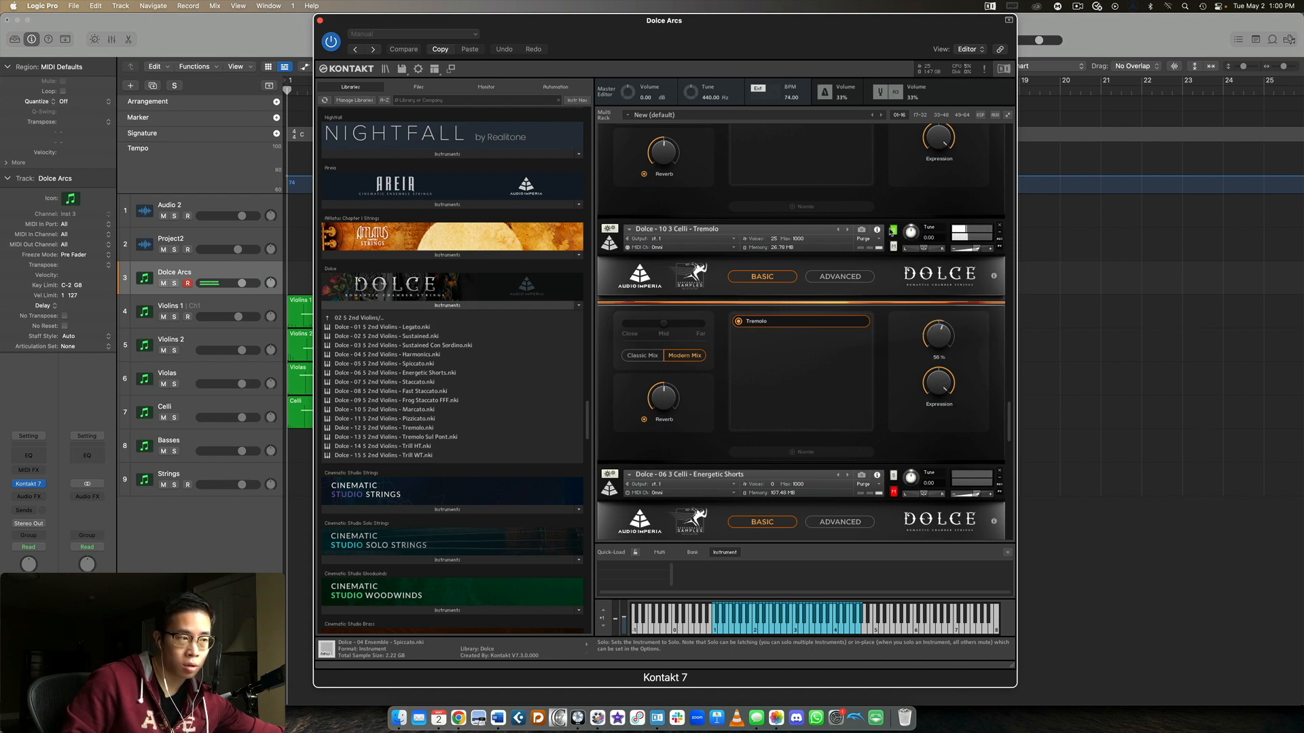
scroll(848, 306, down, 4)
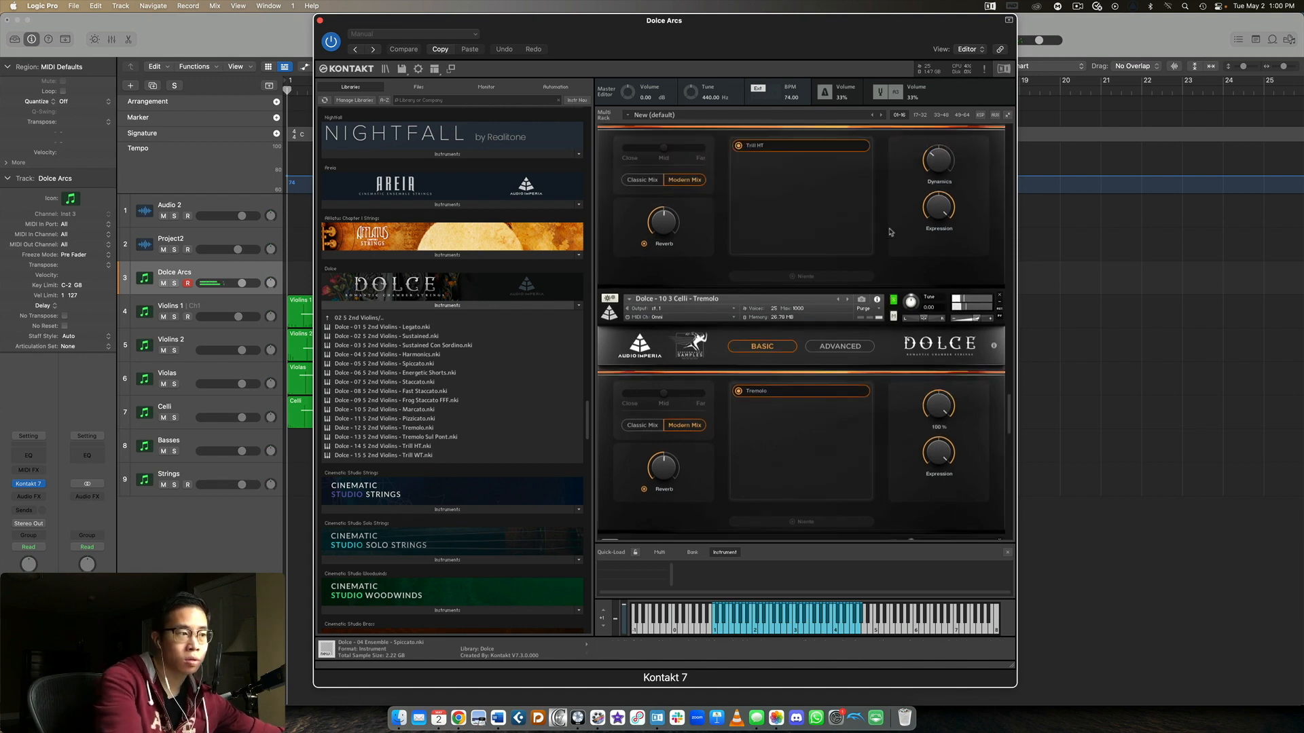
scroll(849, 307, down, 2)
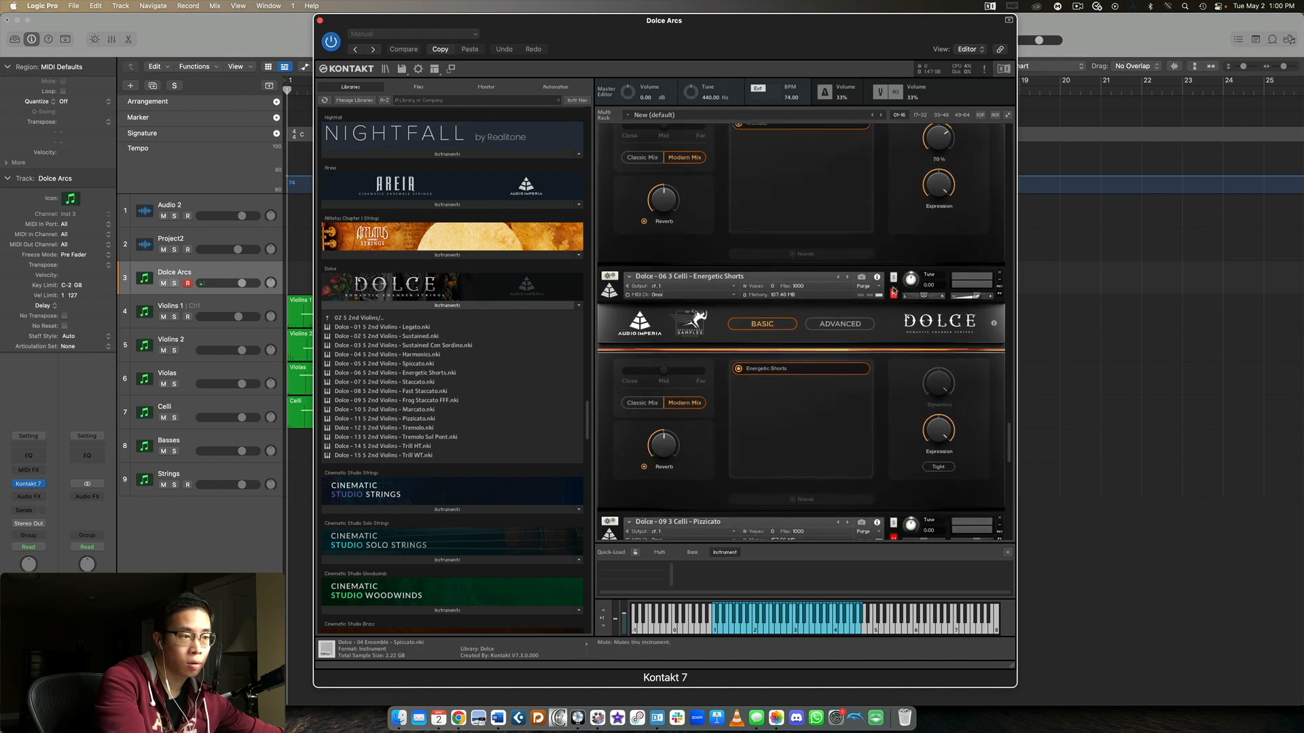
Audition the Celli Energetic Shorts and Celli Pizzicato patches in turn, soloing each, and nudge down the Pizzicato patch's volume
scroll(893, 279, down, 1)
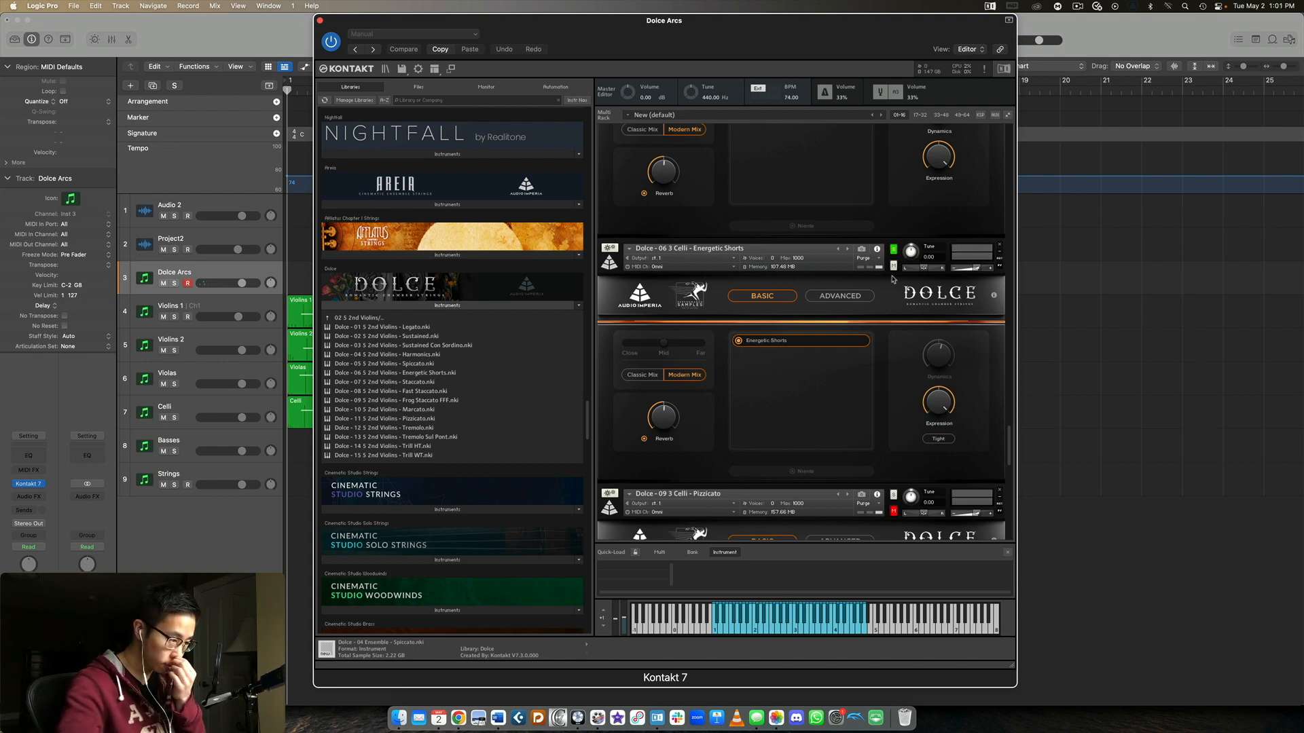
scroll(892, 279, down, 2)
scroll(892, 279, down, 5)
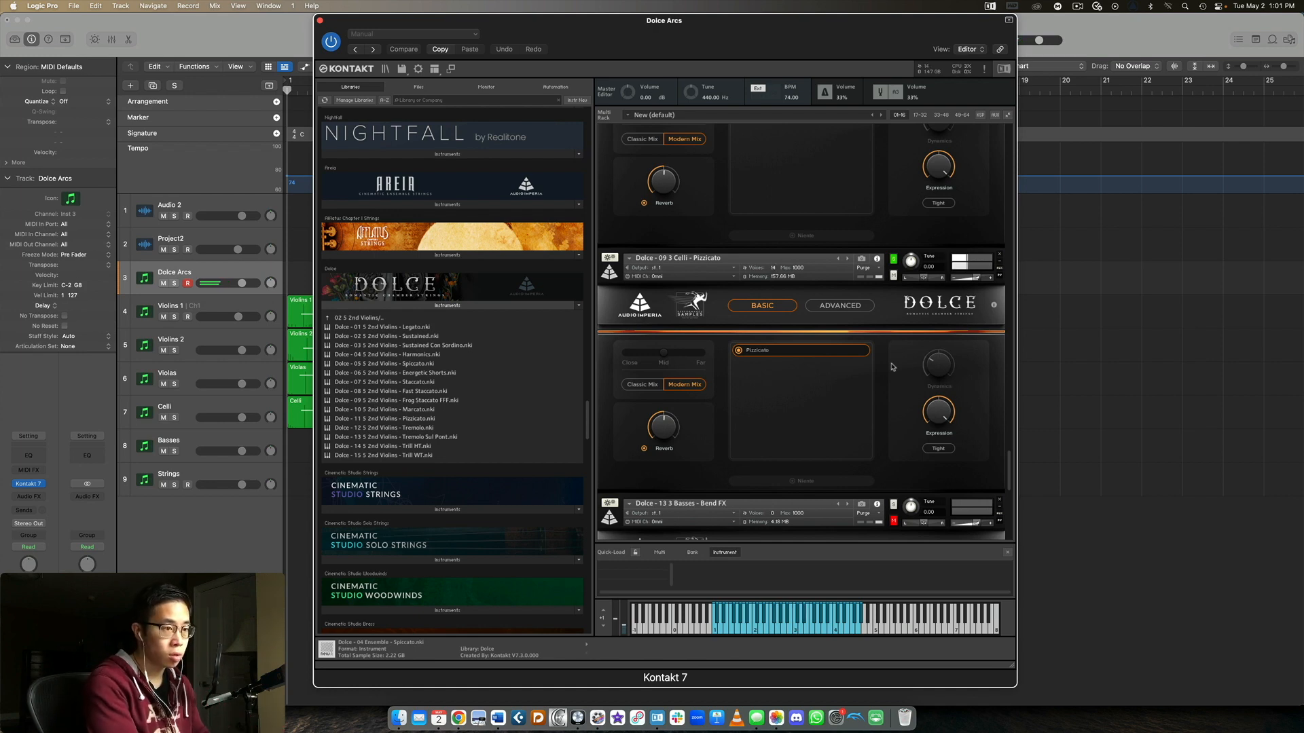
drag(977, 279, 970, 280)
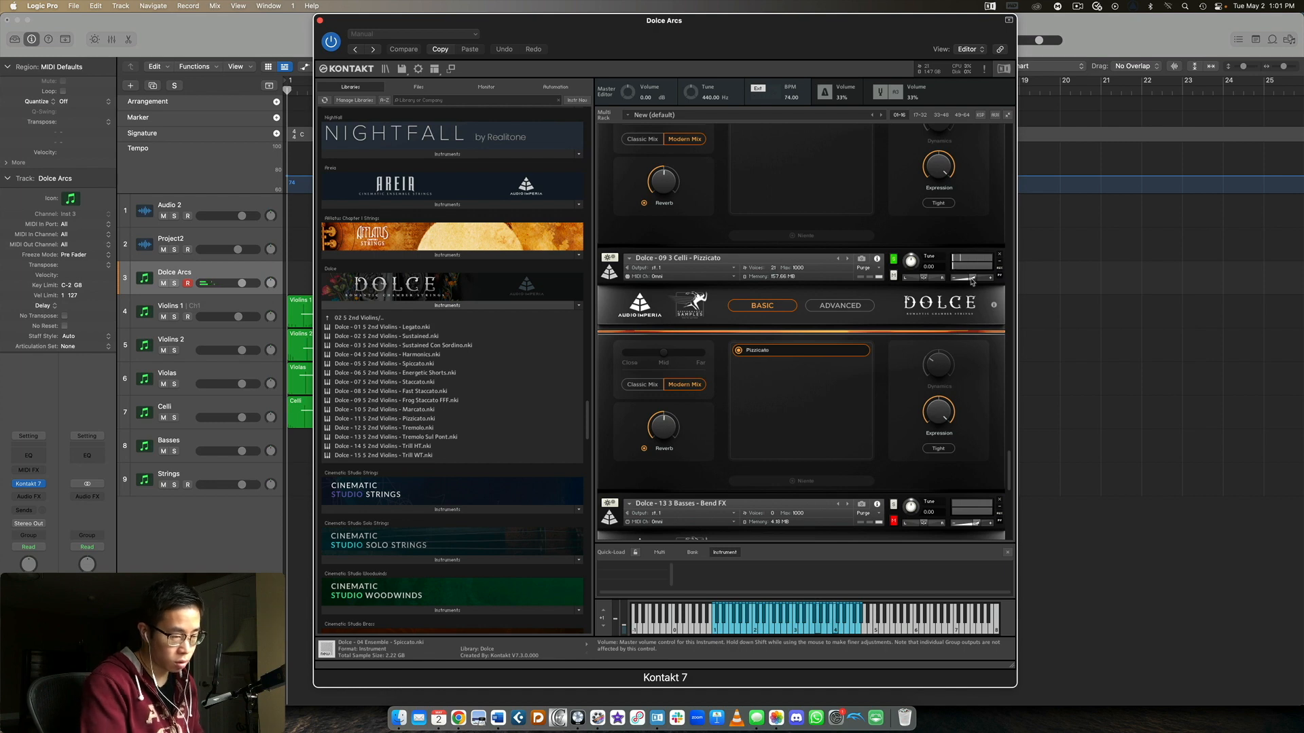
Solo the Basses Bend FX patch and audition its Min2, Maj2, Min3 and Maj3 Bend Down articulations in turn
scroll(893, 307, down, 5)
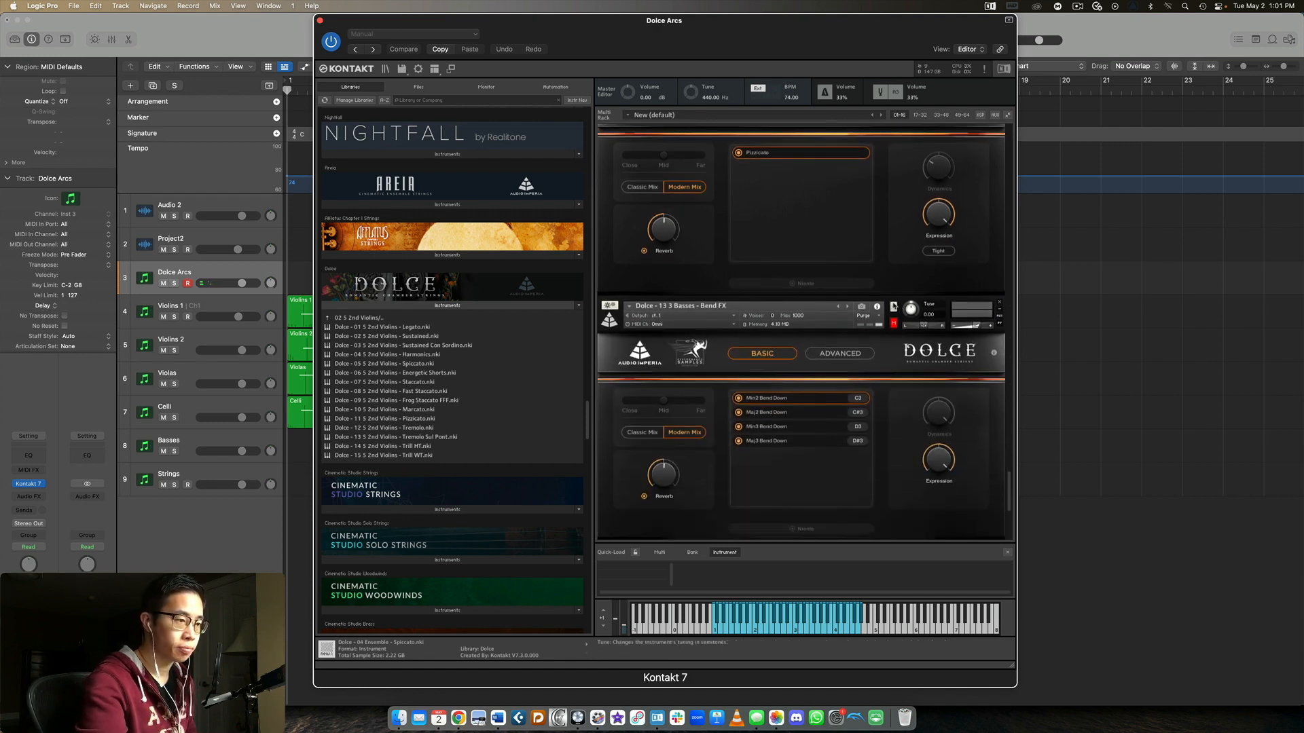
scroll(893, 306, down, 4)
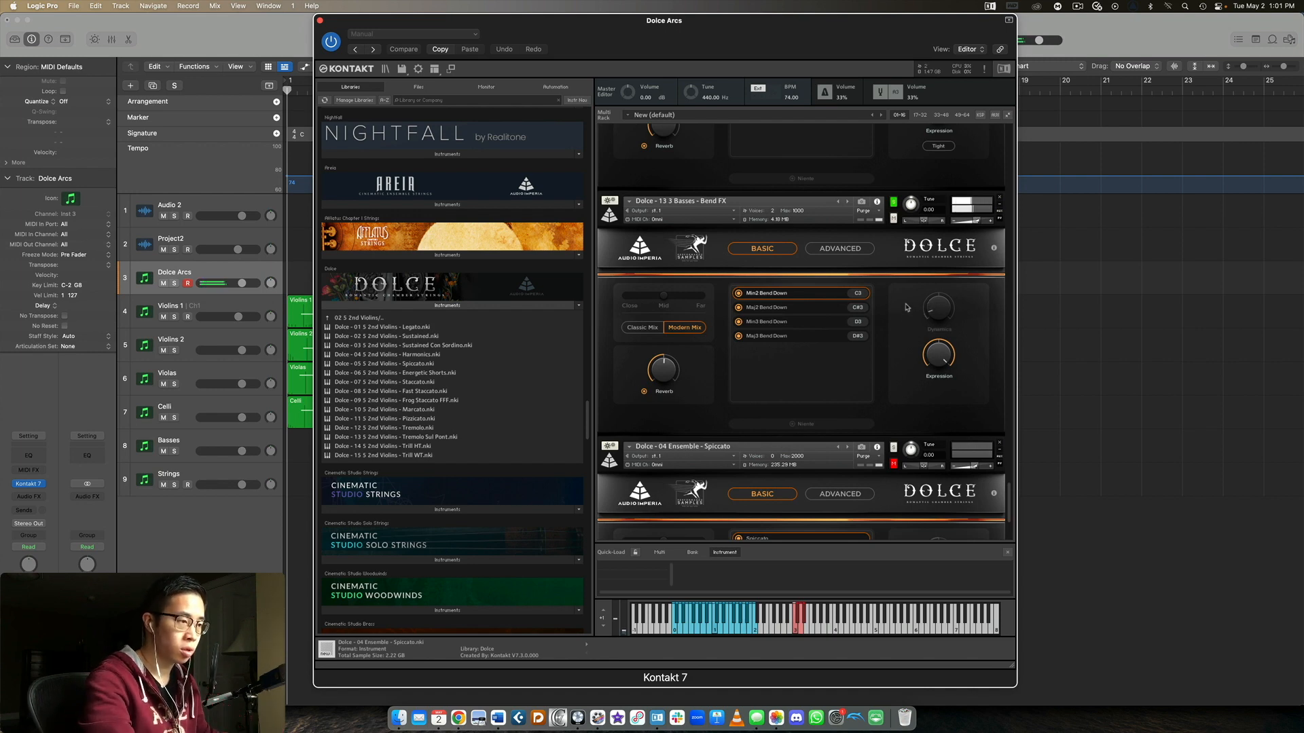
click(830, 309)
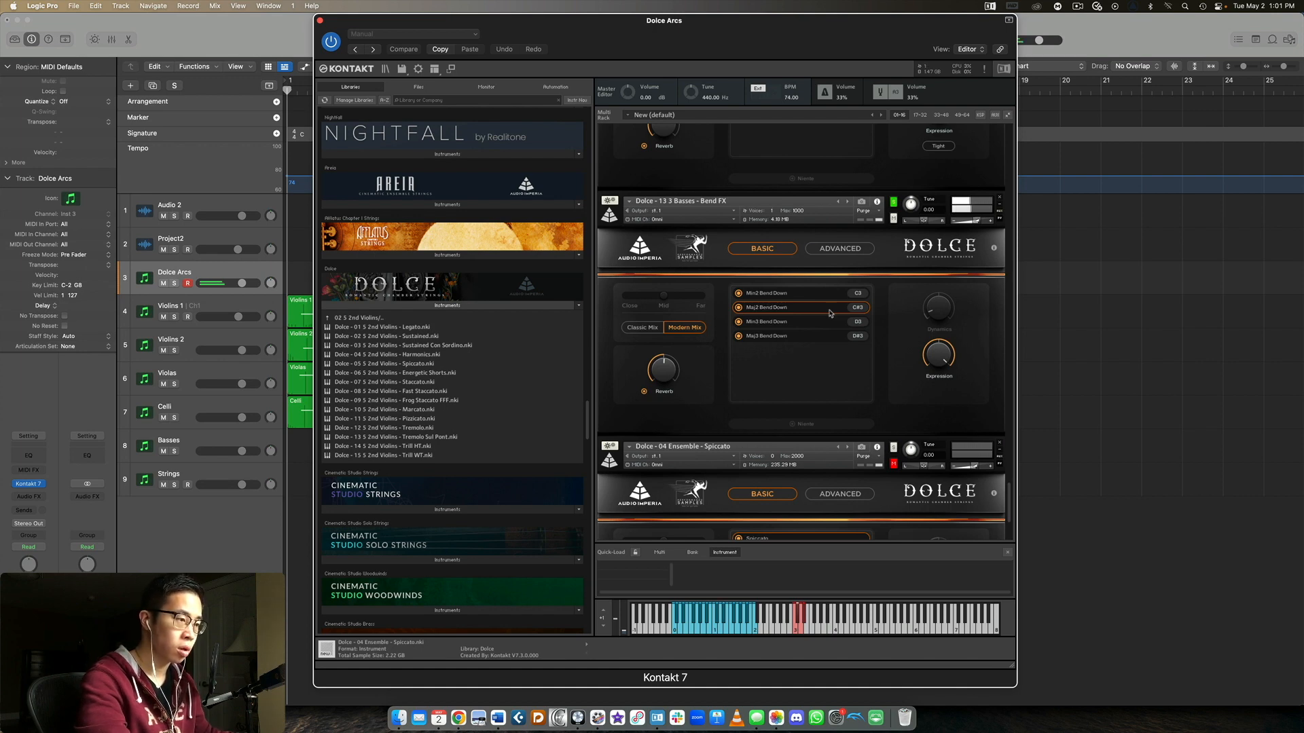
click(827, 324)
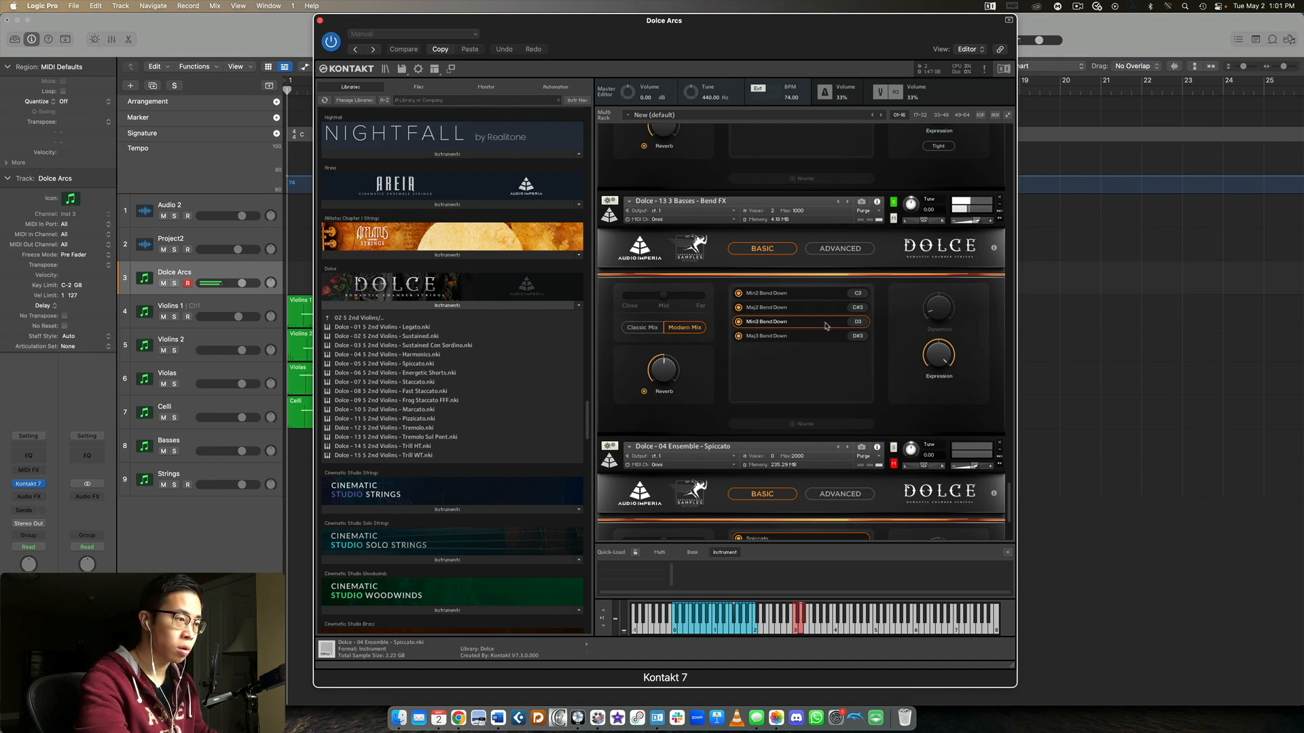
click(817, 336)
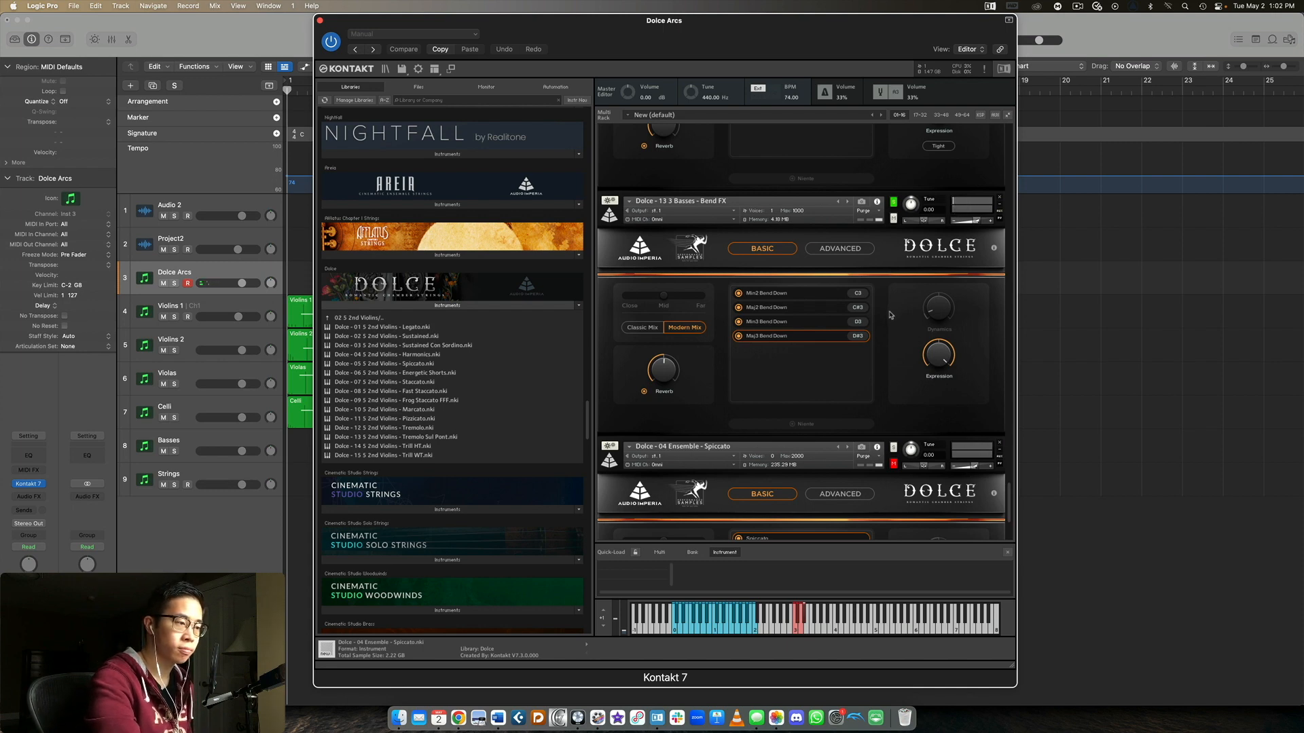
scroll(891, 319, up, 5)
scroll(893, 323, down, 3)
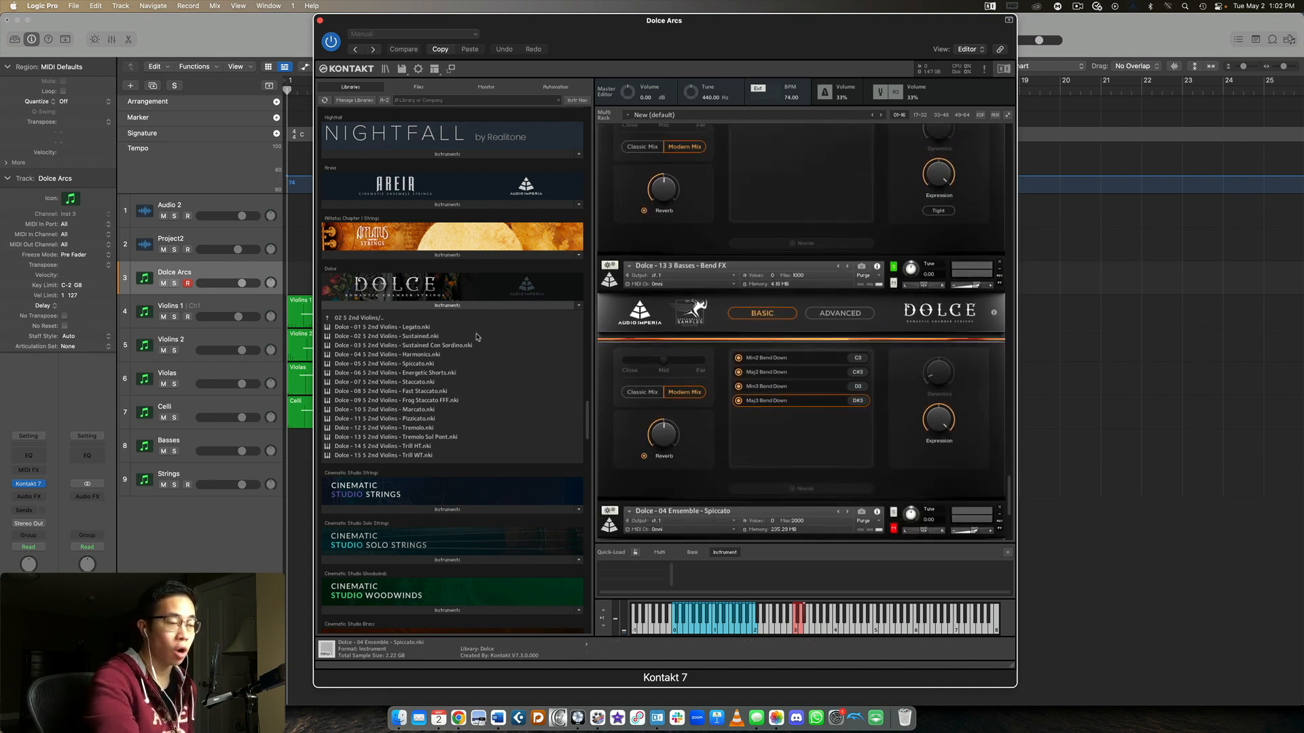
Leave the 2nd Violins folder, check the articulations in the Dolce Celli folder, and return to the list of section folders
click(360, 318)
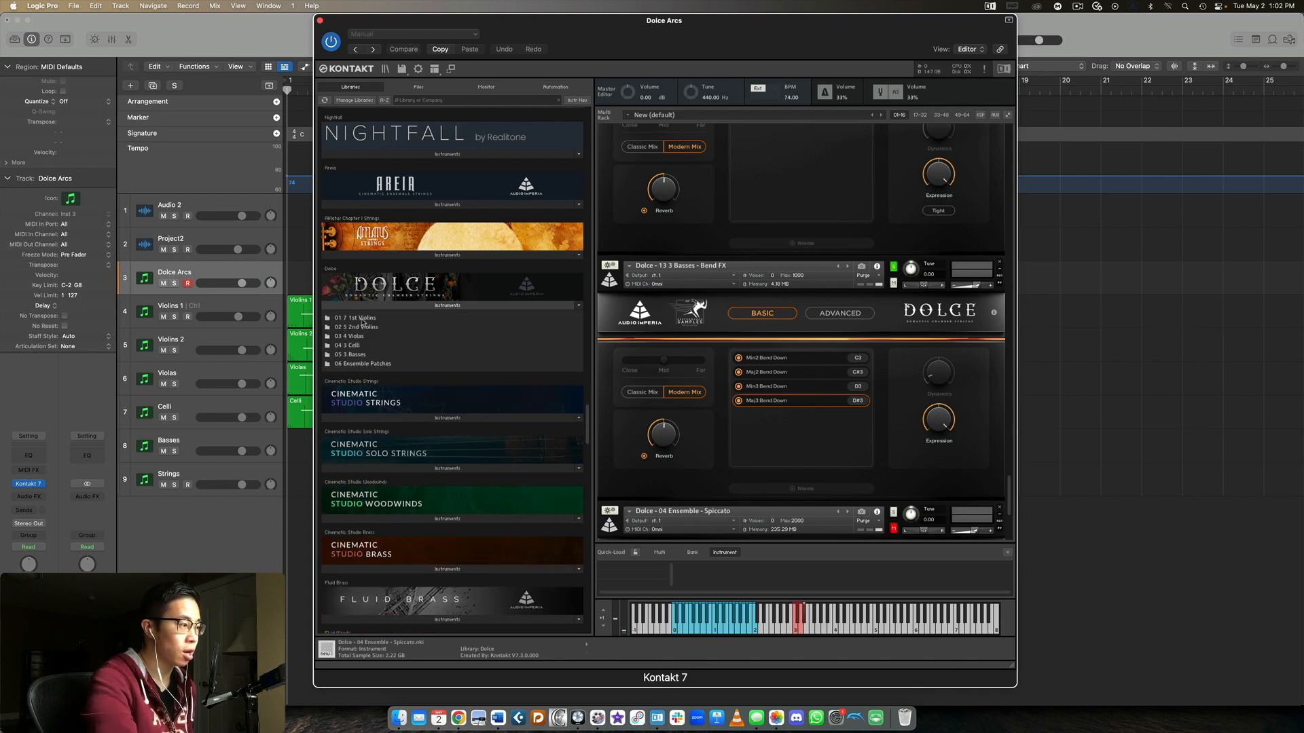
click(376, 348)
click(376, 351)
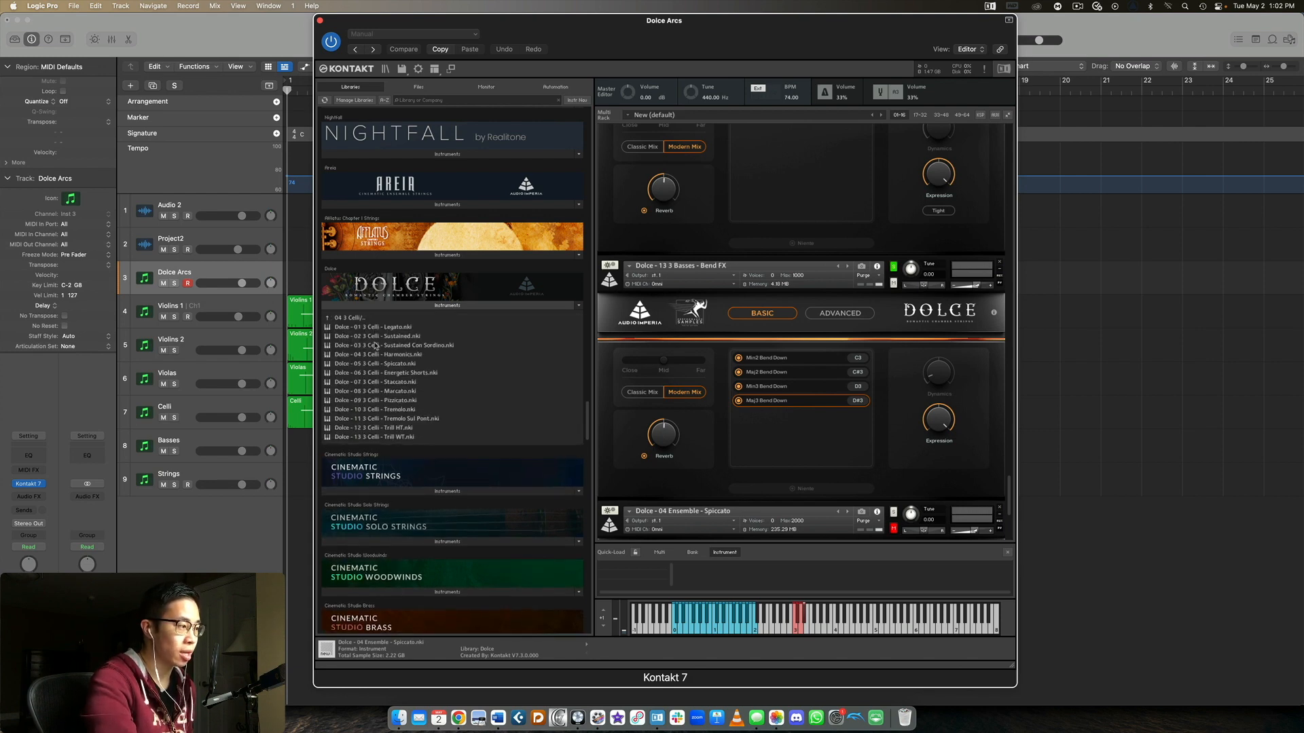
click(361, 318)
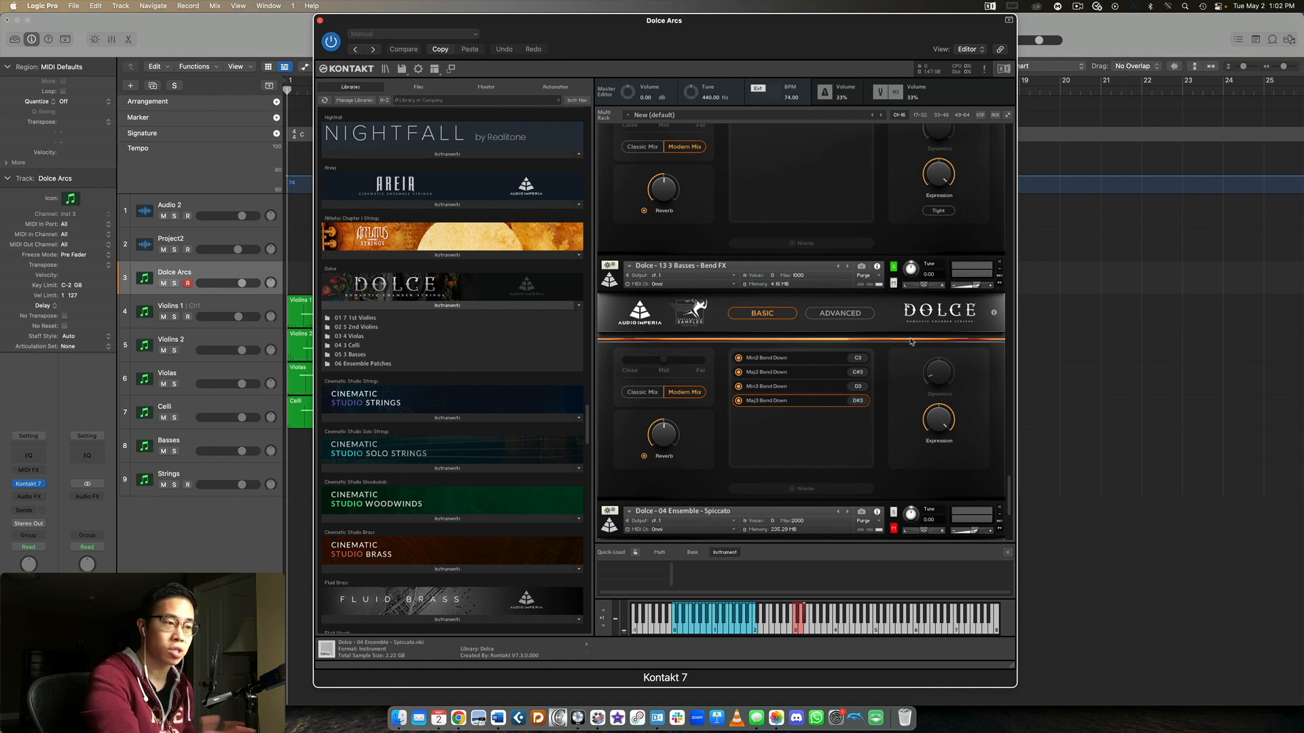
Look back over the loaded patches in the rack, from Basses Bend FX up to the 2nd Violins short articulations and down again
scroll(911, 341, up, 5)
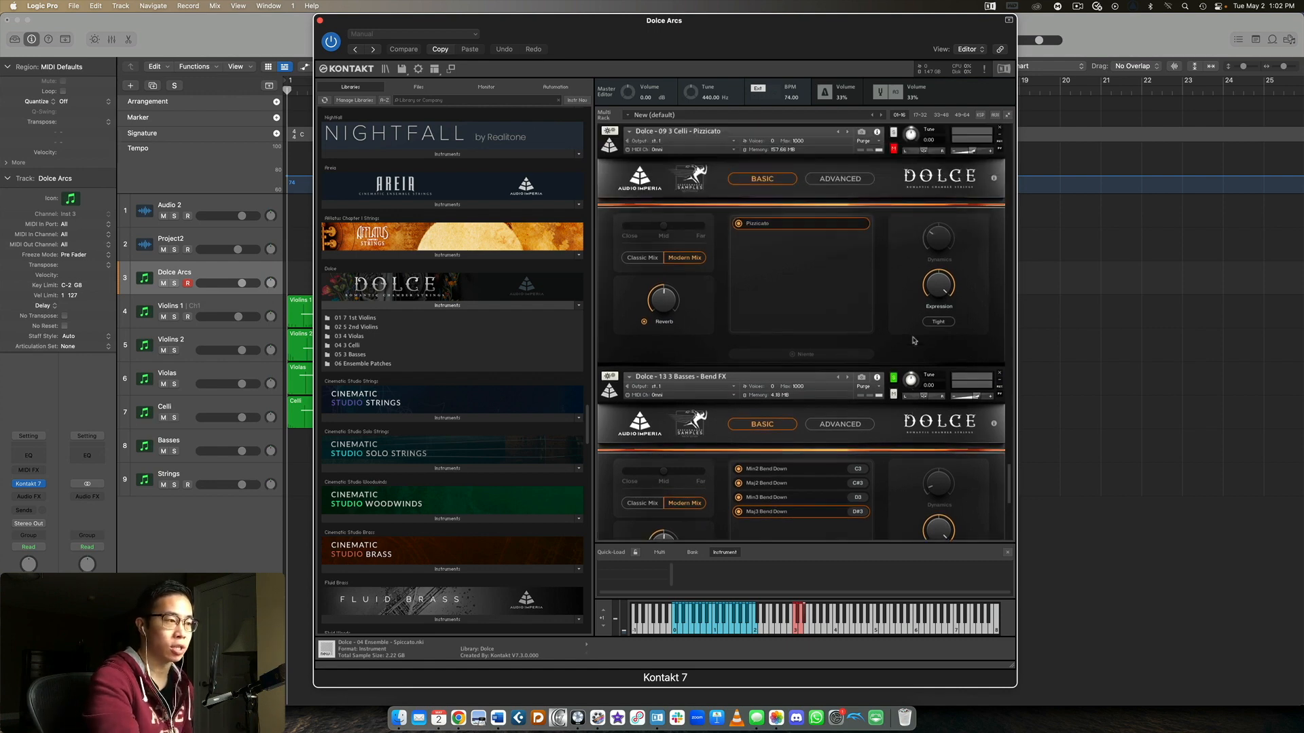
scroll(897, 336, up, 5)
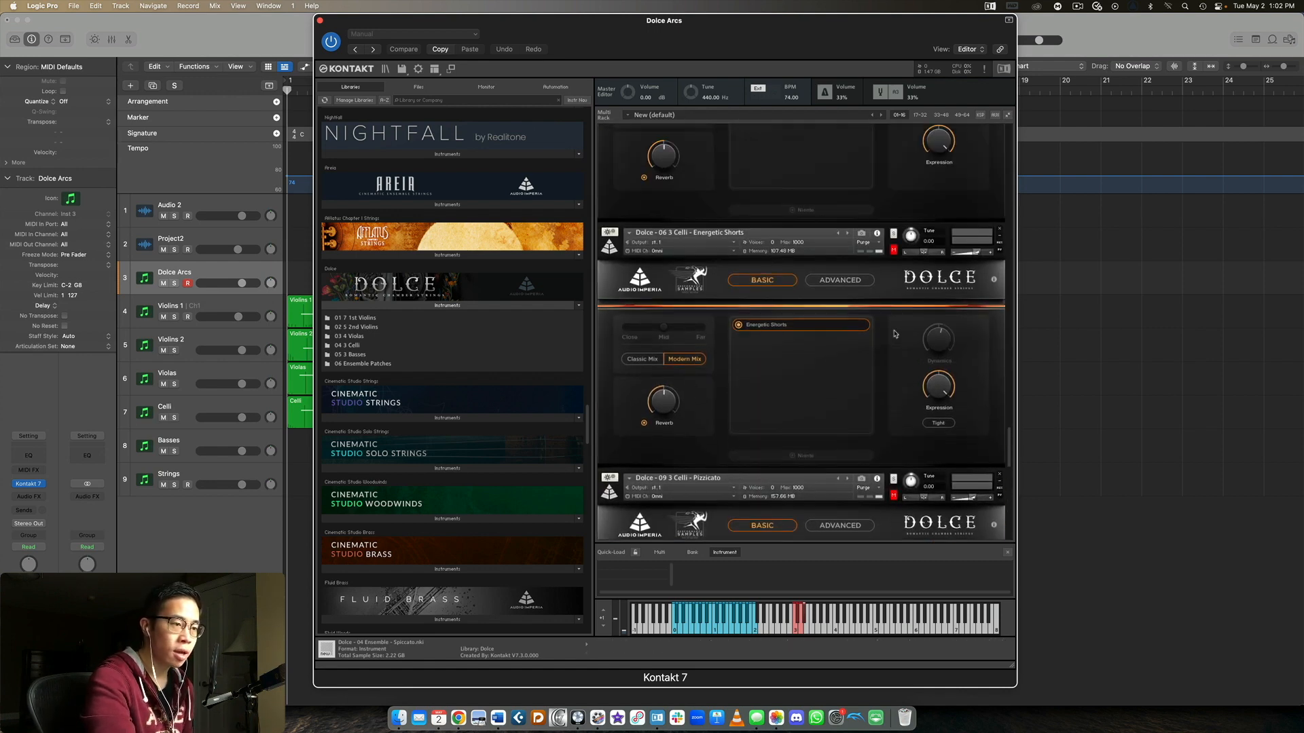
scroll(895, 334, up, 10)
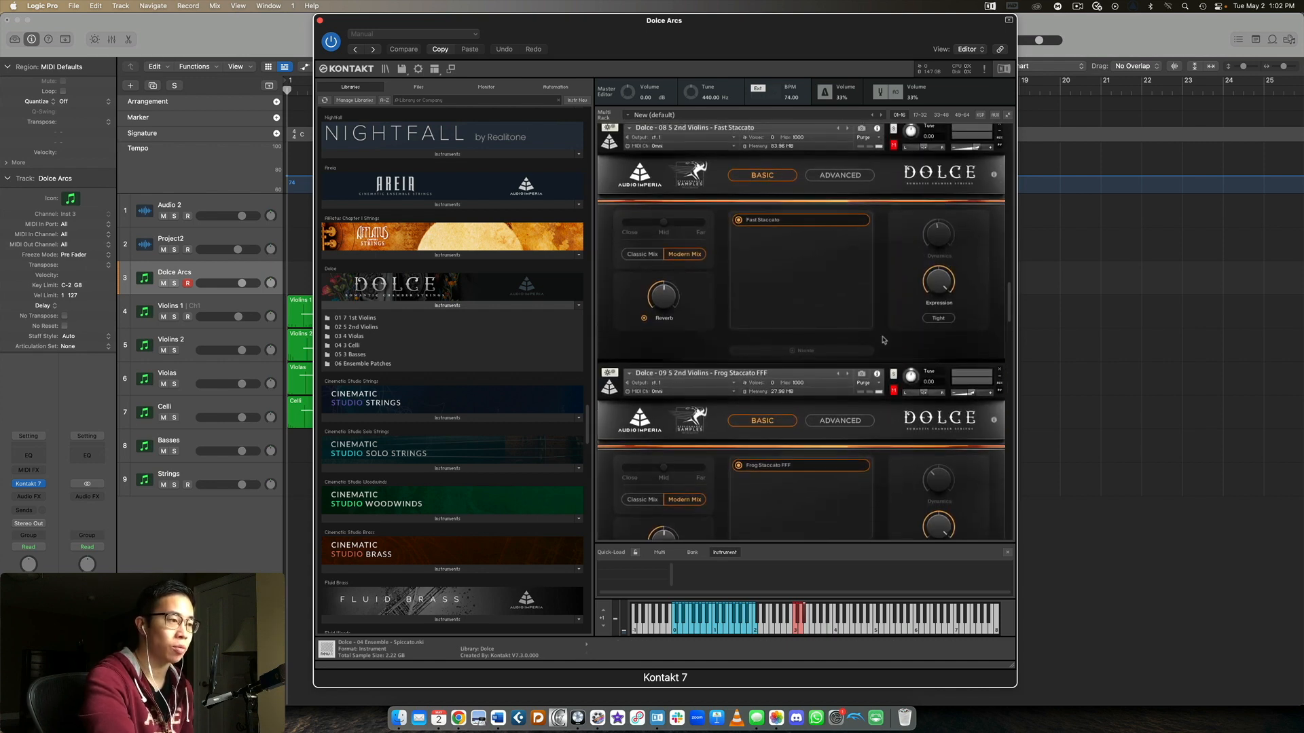
scroll(877, 312, down, 5)
scroll(876, 313, down, 15)
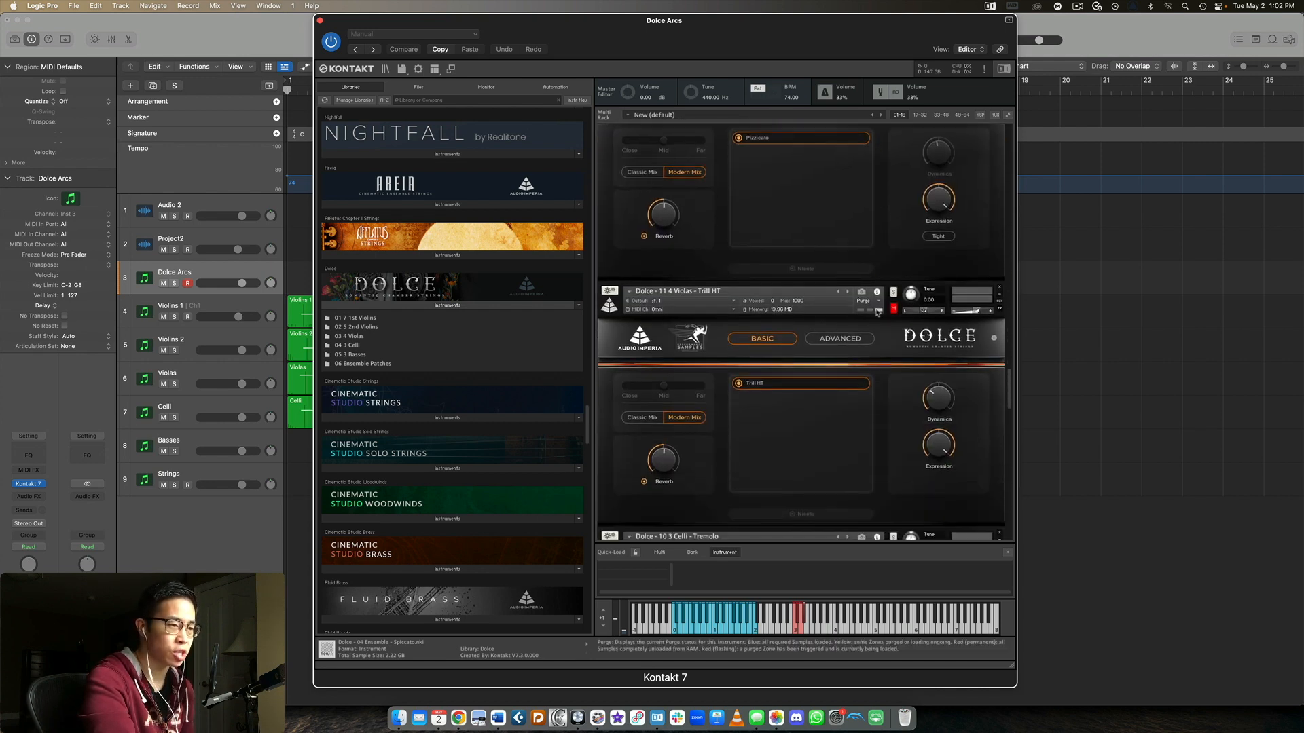
scroll(876, 312, down, 10)
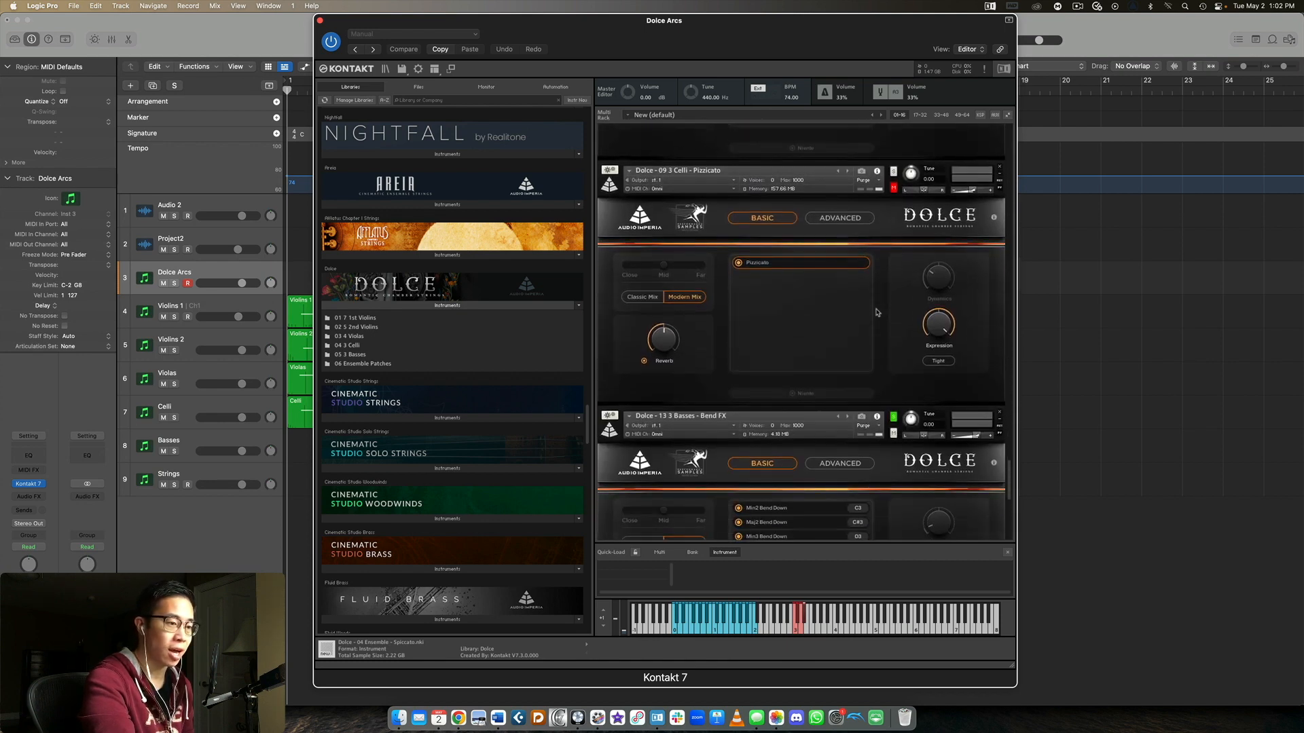
scroll(877, 312, down, 5)
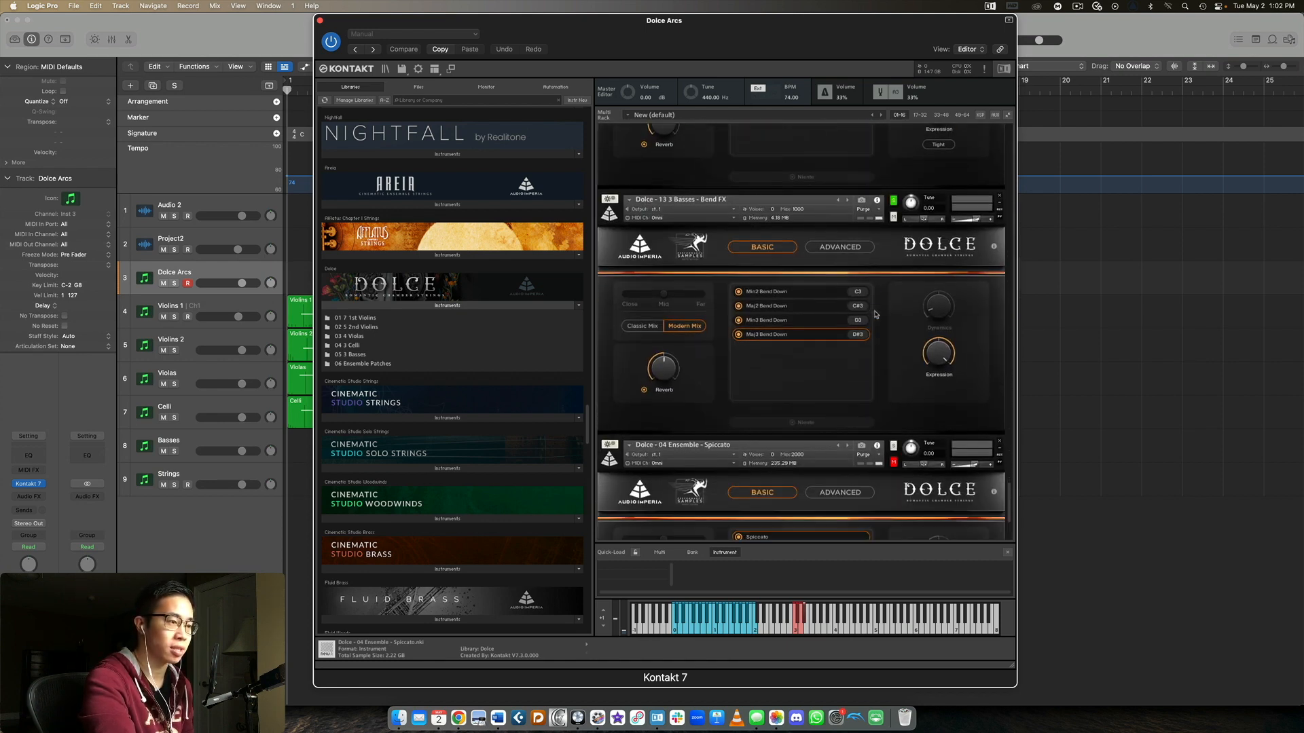
scroll(875, 314, up, 8)
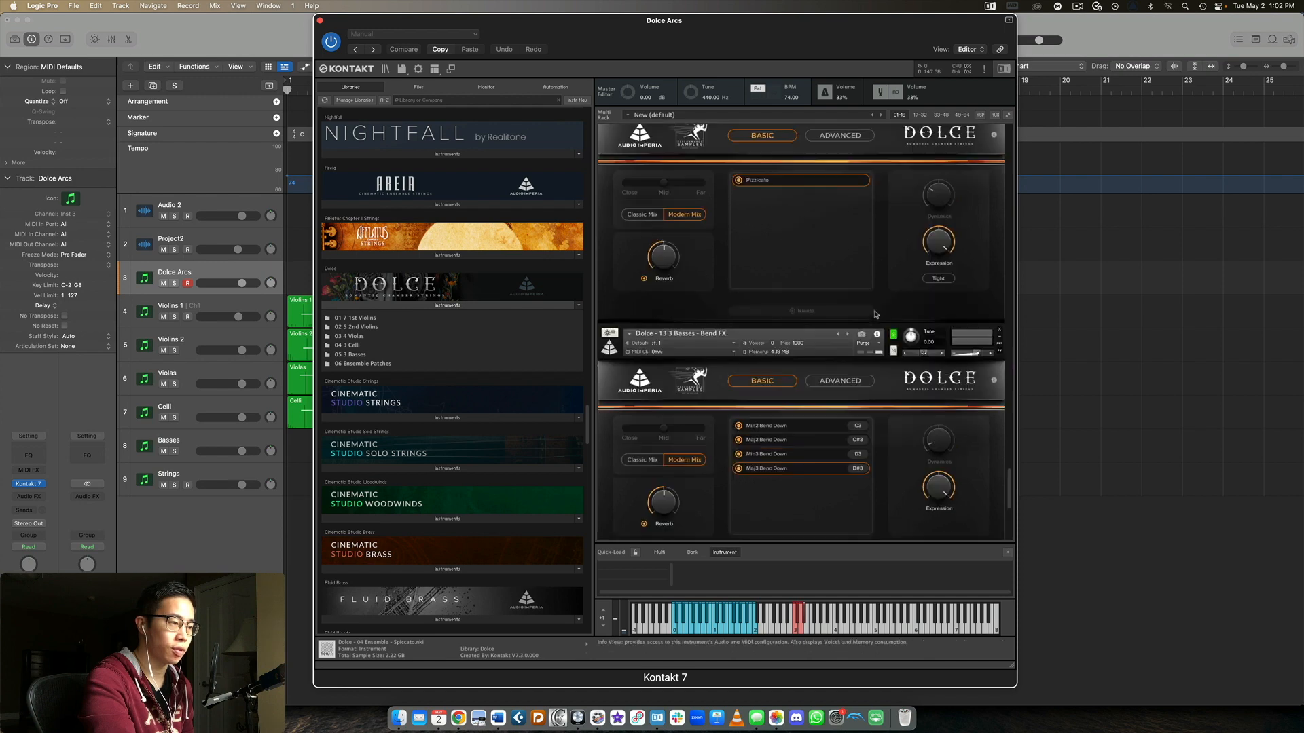
scroll(875, 314, up, 4)
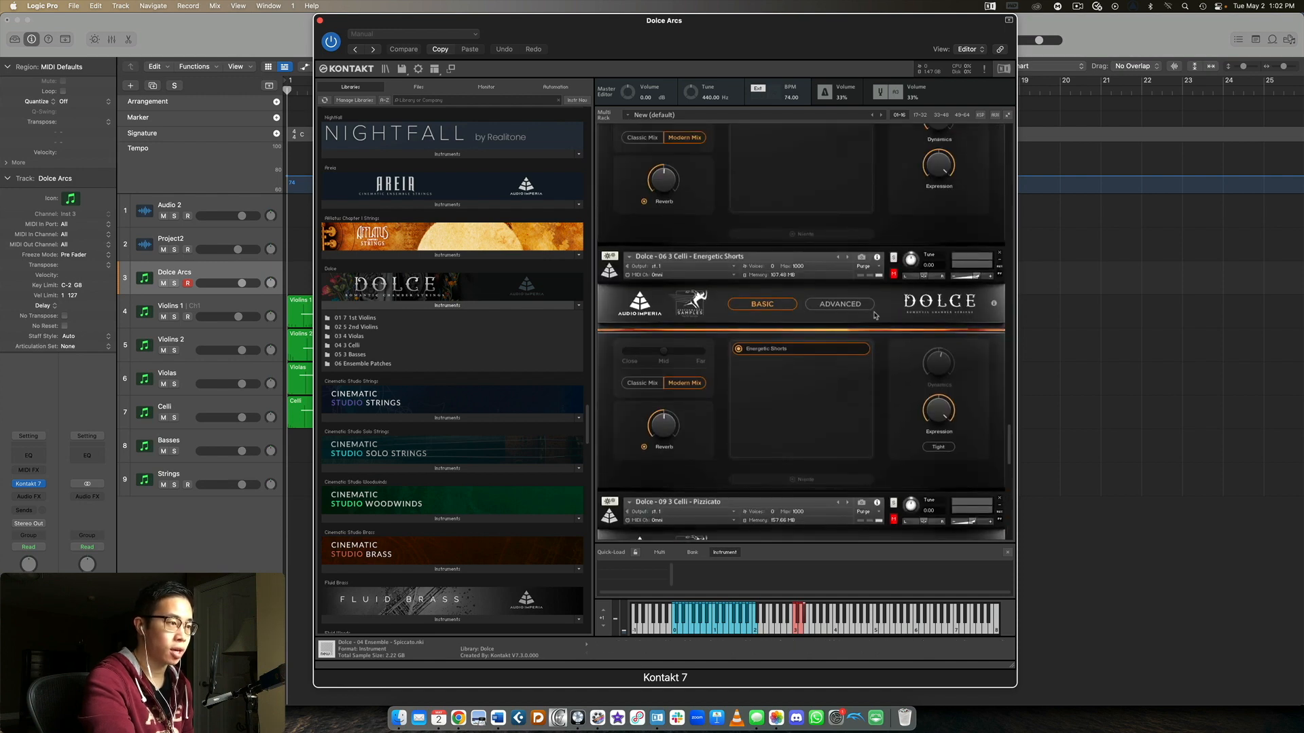
scroll(876, 314, down, 9)
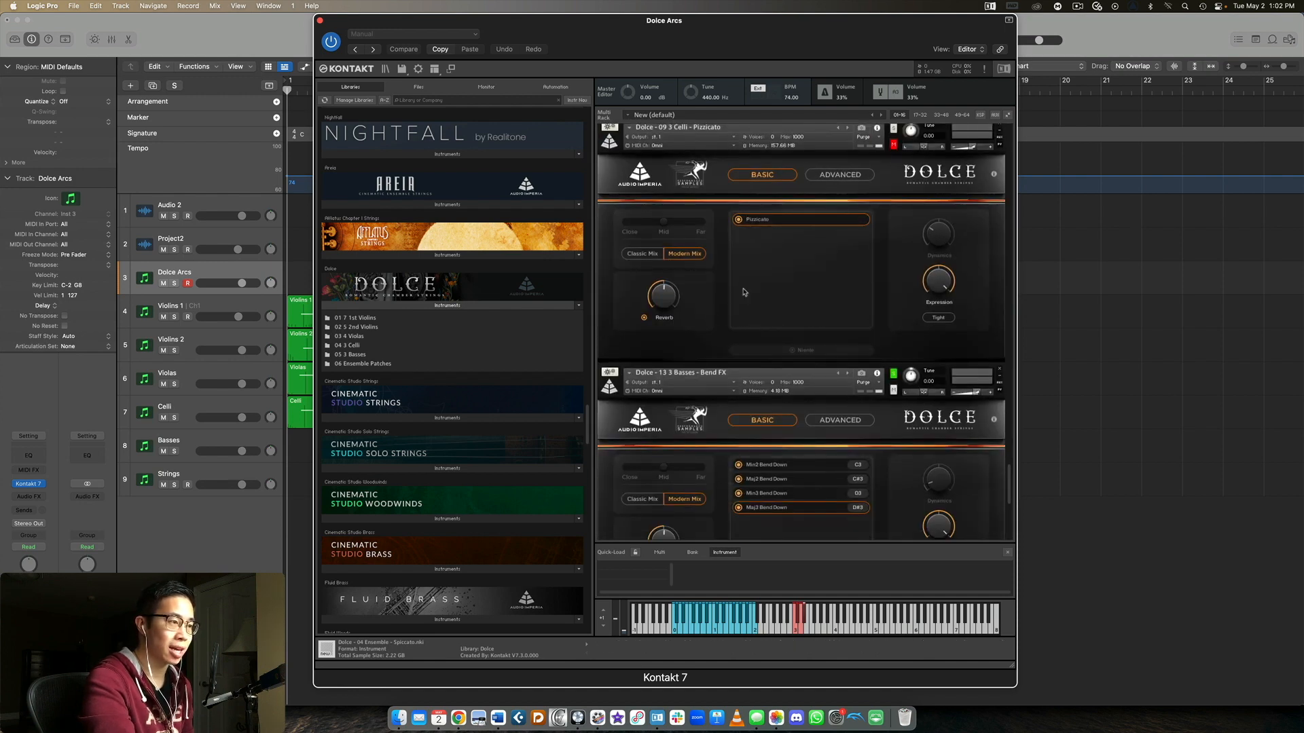
Solo the Celli Pizzicato patch and compare its Classic Mix with its Modern Mix, ending on Modern Mix
scroll(743, 291, up, 1)
click(649, 265)
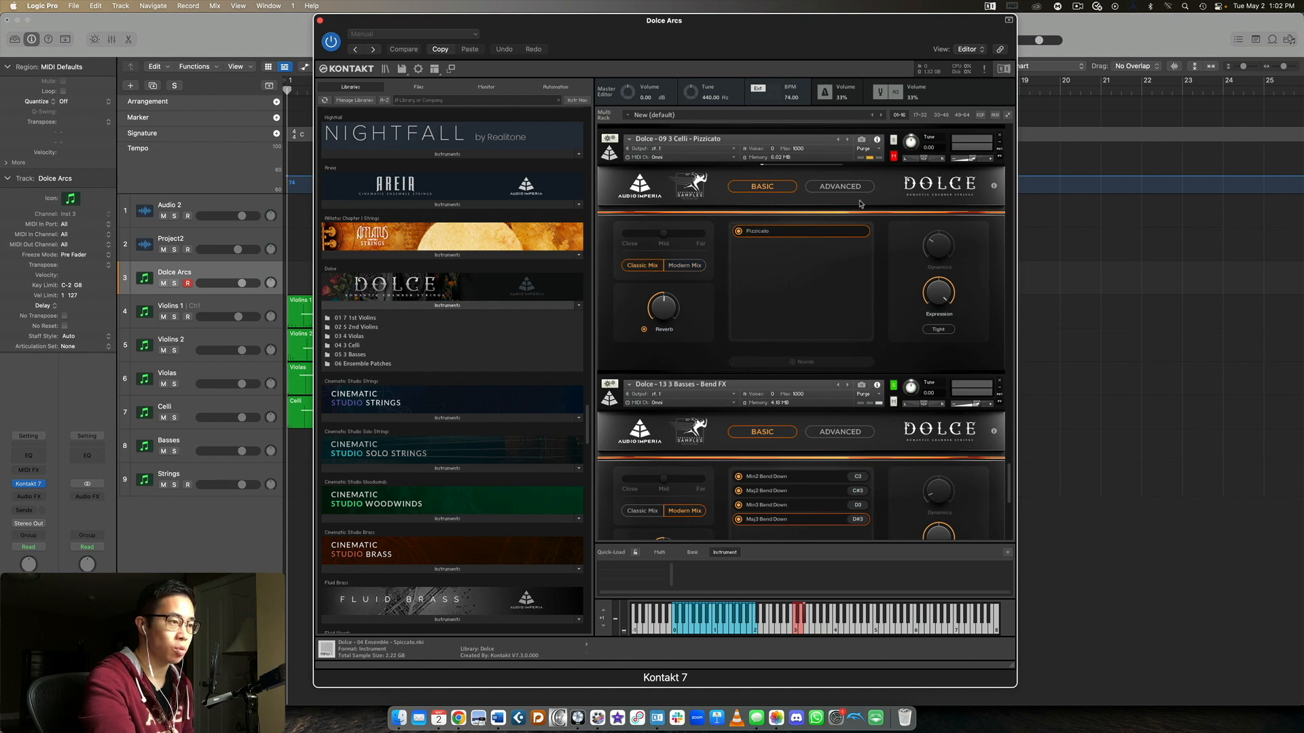
click(893, 141)
click(889, 151)
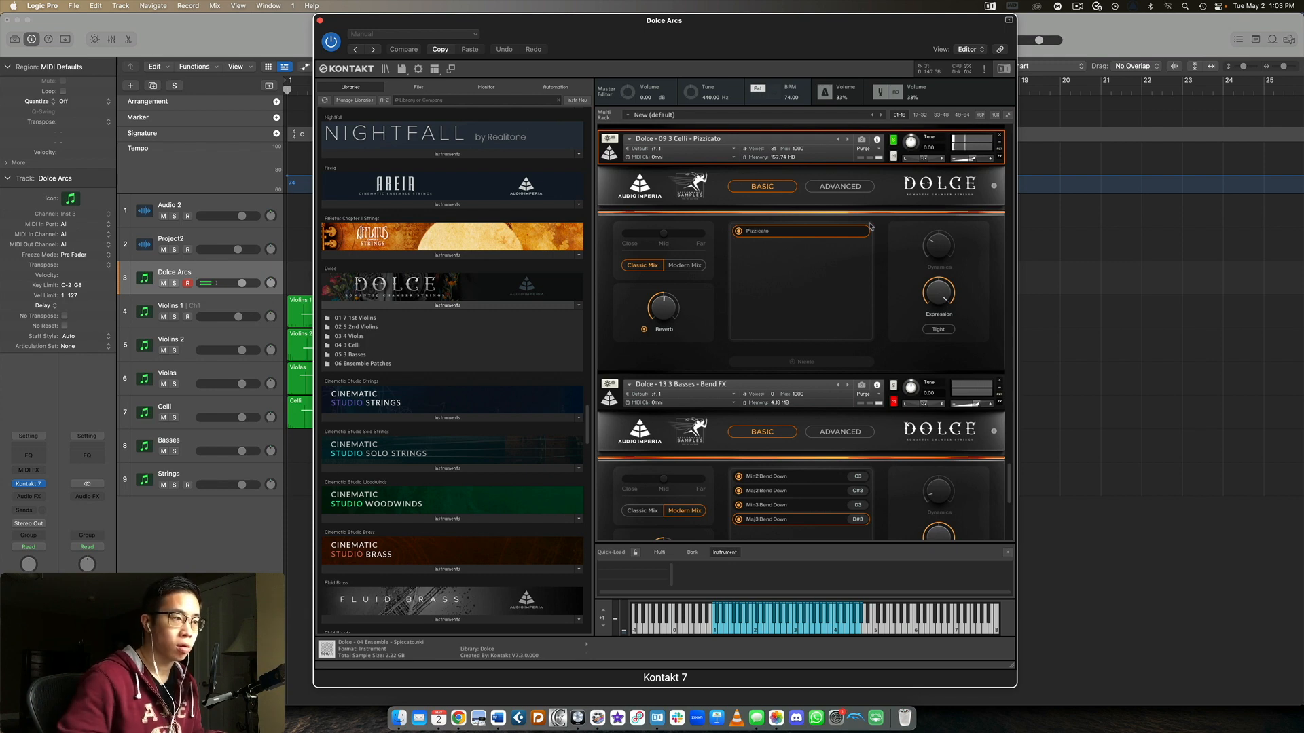
click(684, 266)
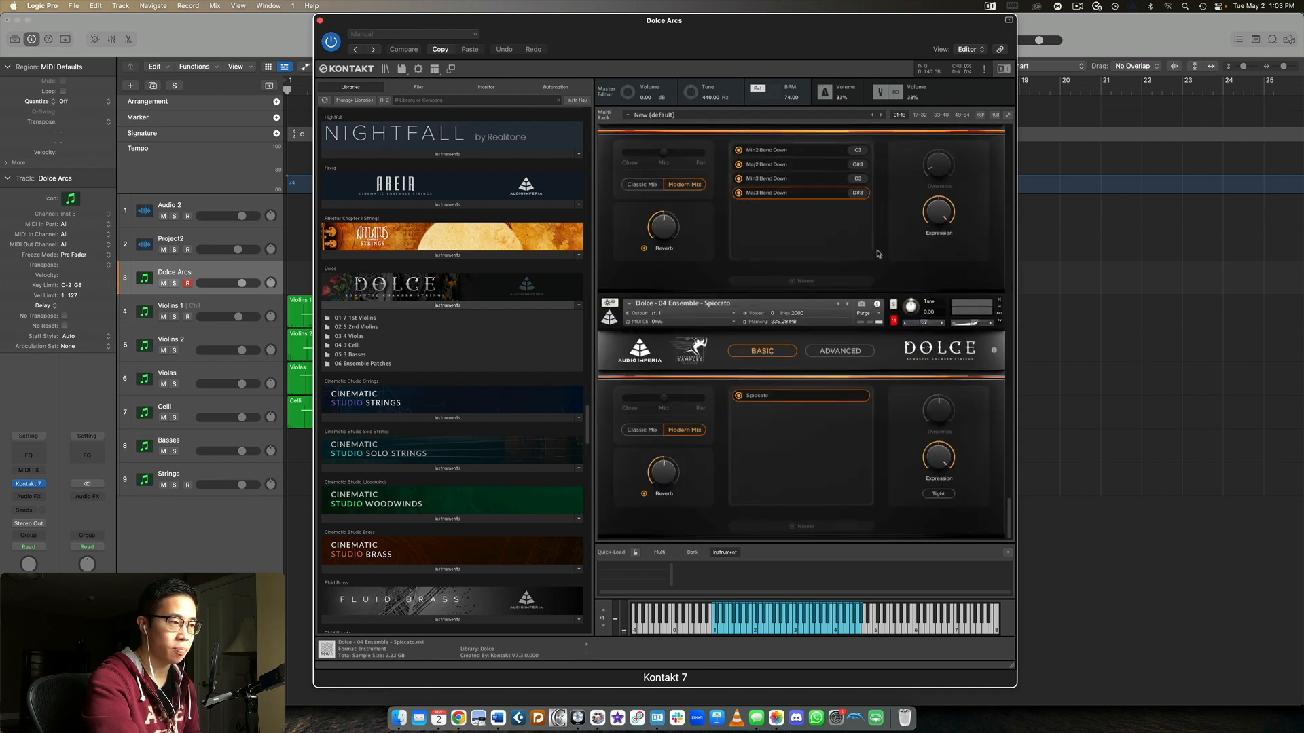
Check the articulations in the Ensemble Patches folder, return to the folder list, and solo the Ensemble Spiccato patch to audition it
click(360, 363)
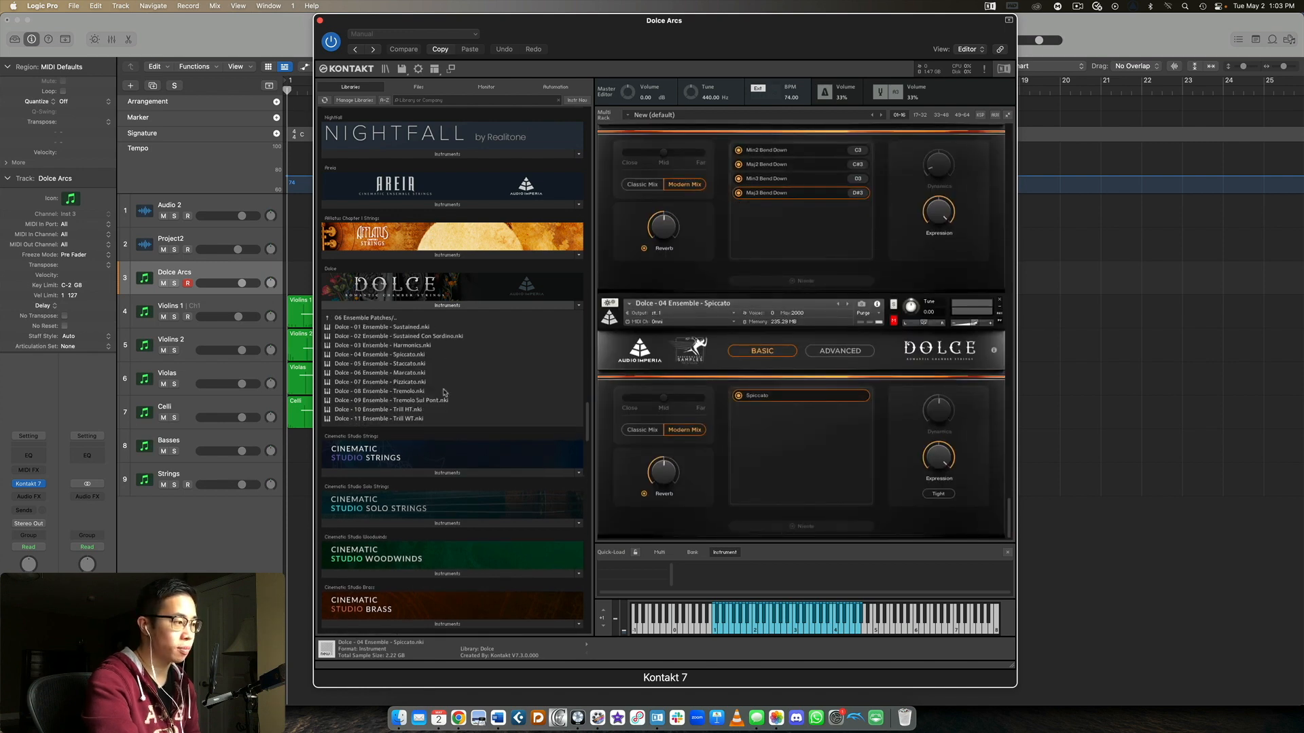
click(404, 319)
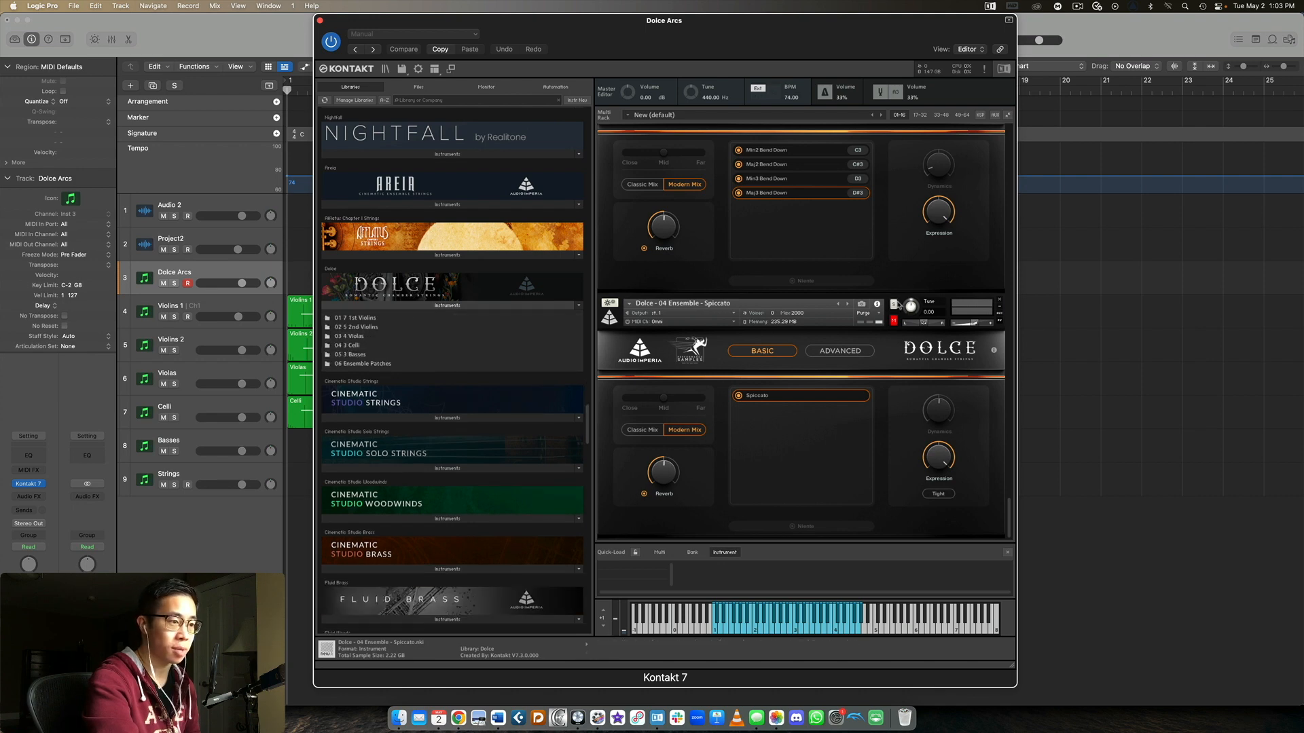
click(888, 311)
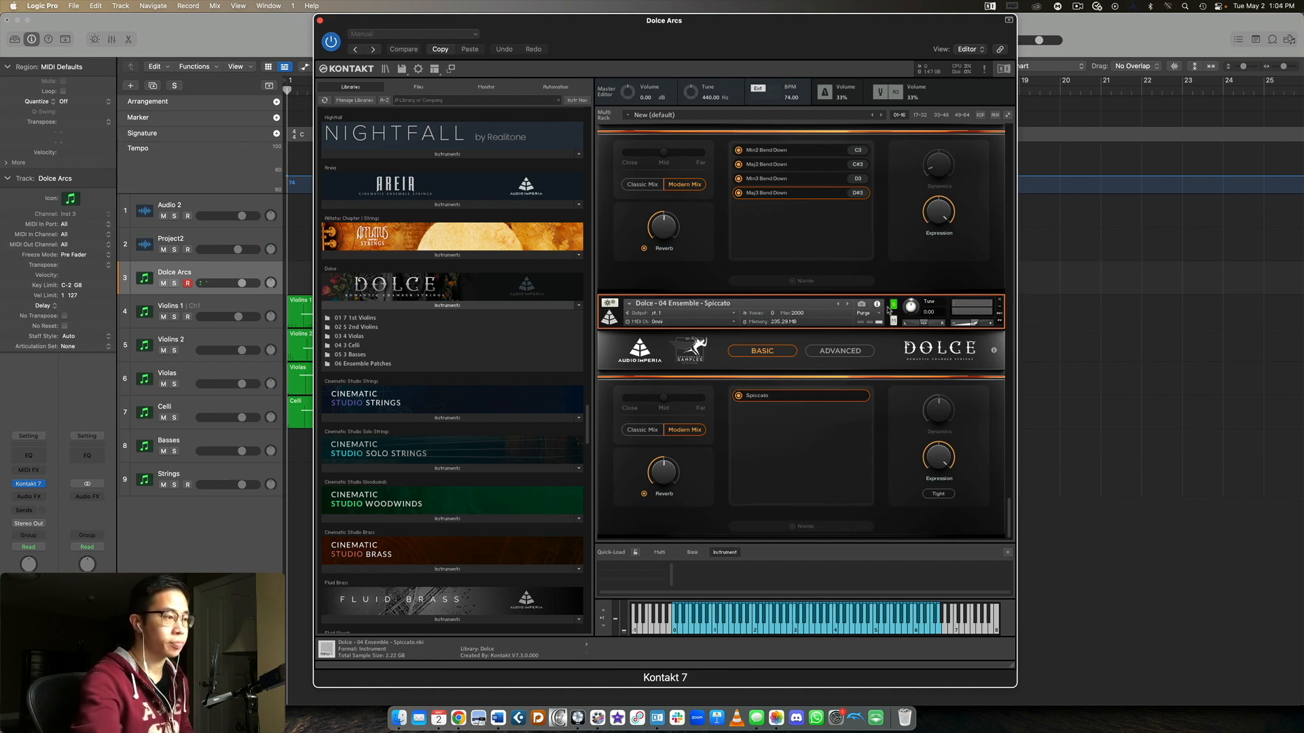
Close the Dolce Arcs instrument window, open the Violins 1 track's Kontakt instance, and move its window next to the track list
click(320, 20)
click(216, 310)
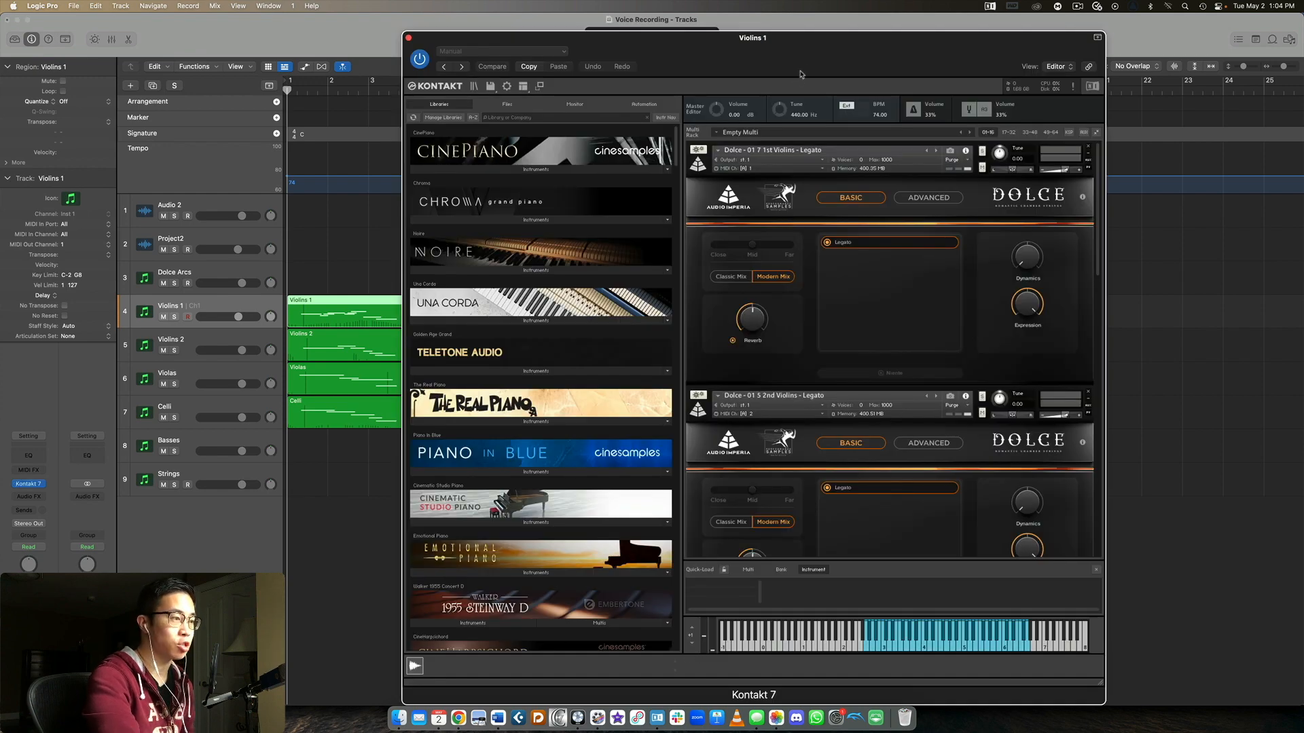
drag(796, 39, 708, 22)
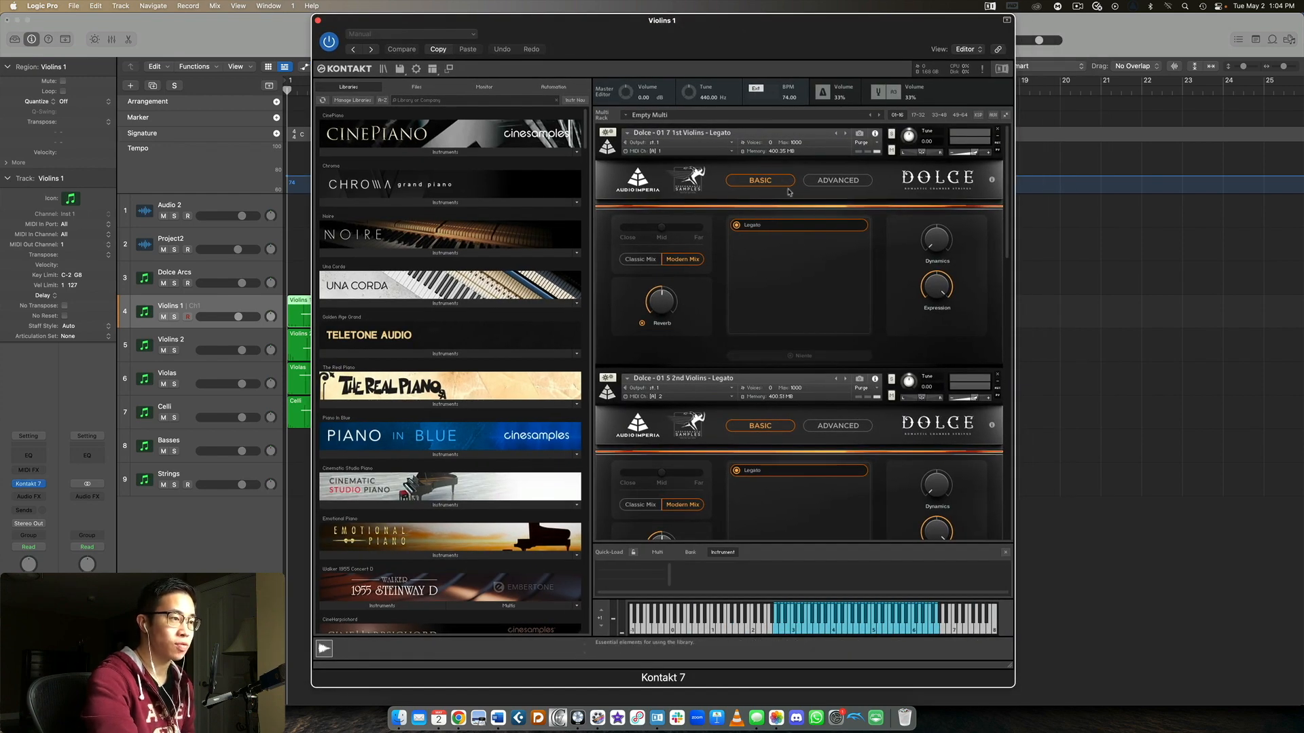
Review the Dolce Legato patches loaded for Violins 1, from the 1st Violins down to the Basses, moving the window clear of the right side
scroll(842, 205, down, 5)
scroll(842, 205, down, 8)
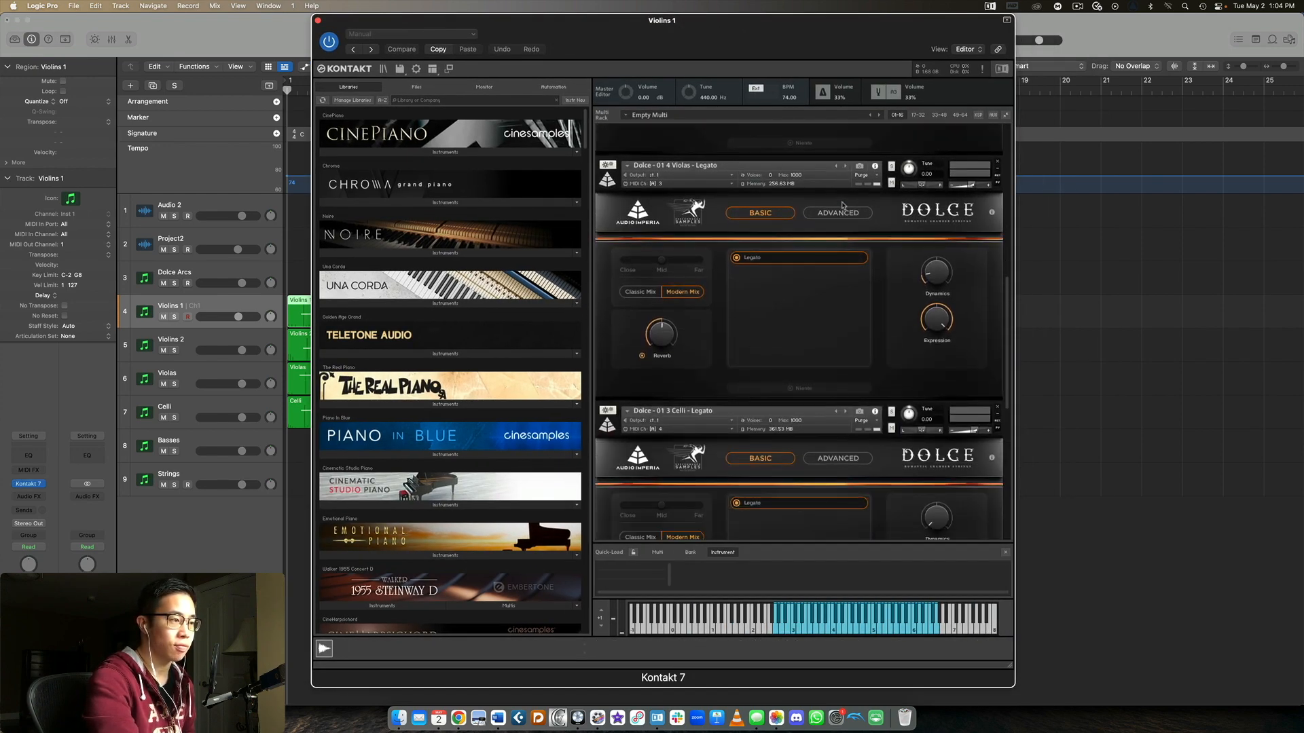
scroll(842, 205, down, 8)
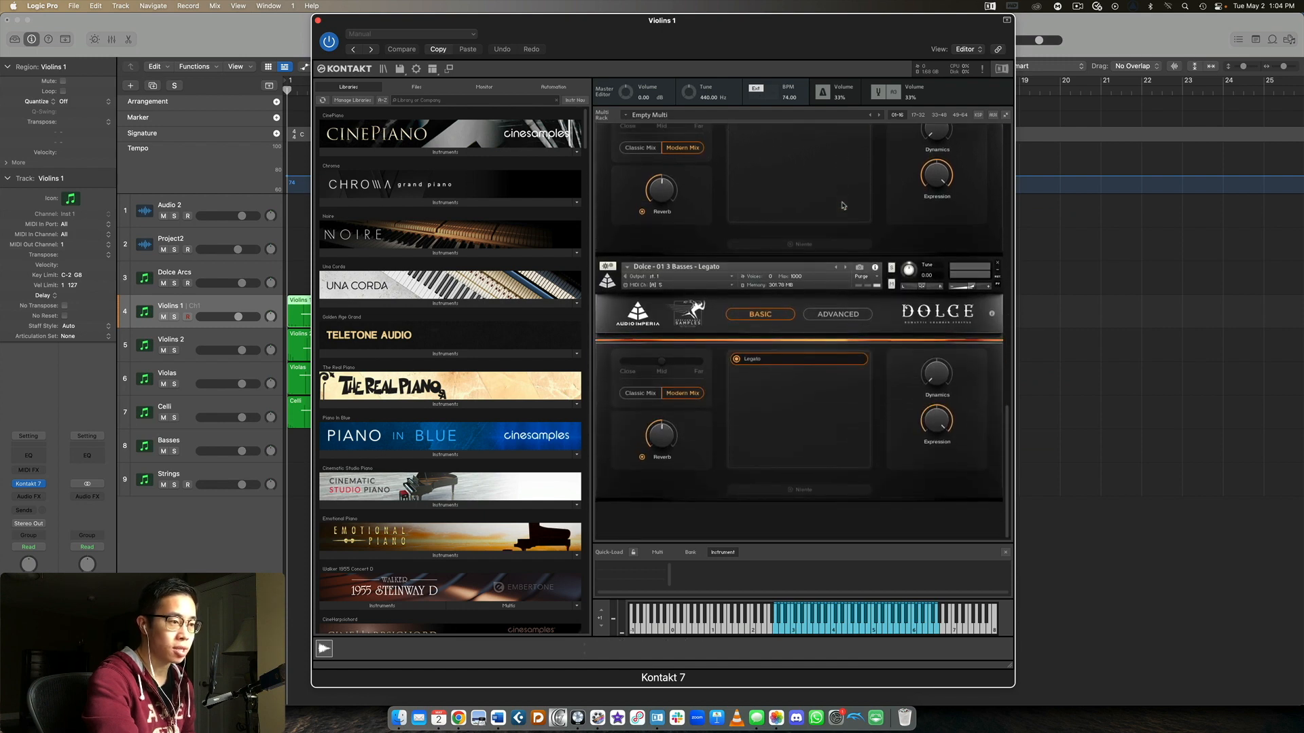
scroll(843, 205, up, 20)
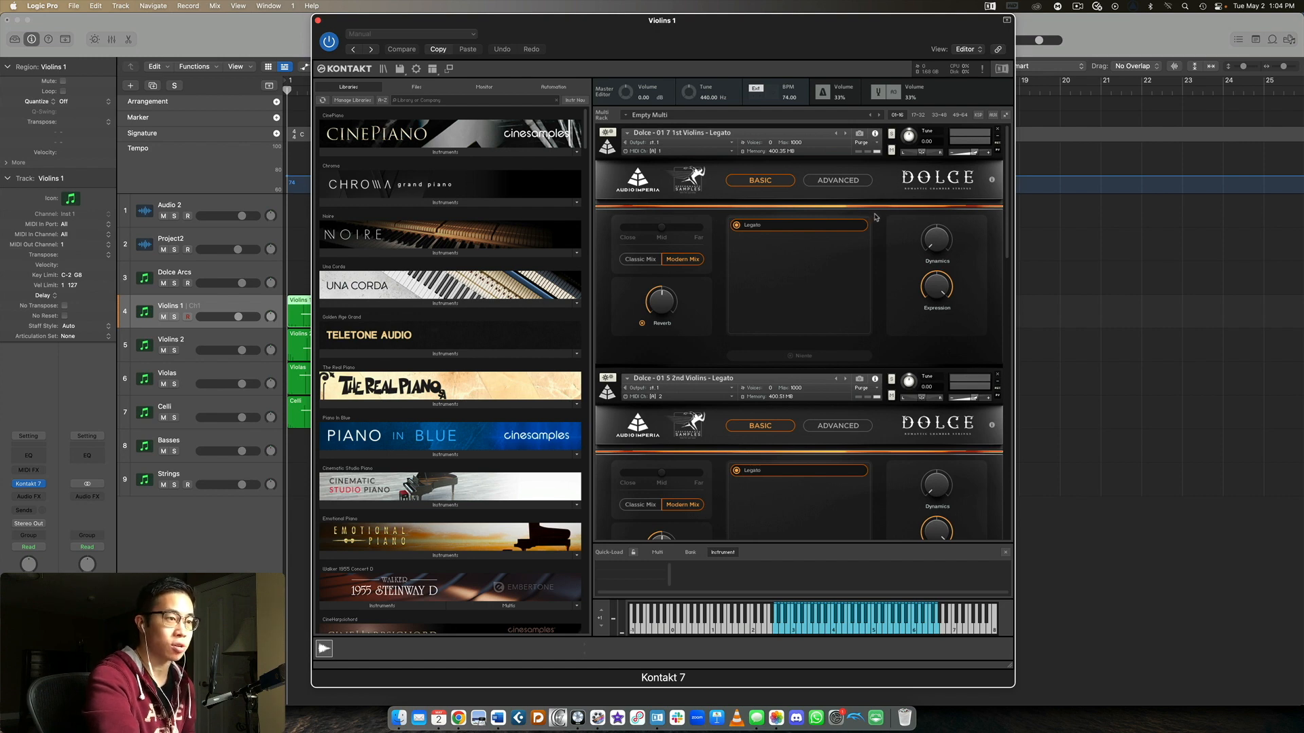
drag(805, 45, 778, 41)
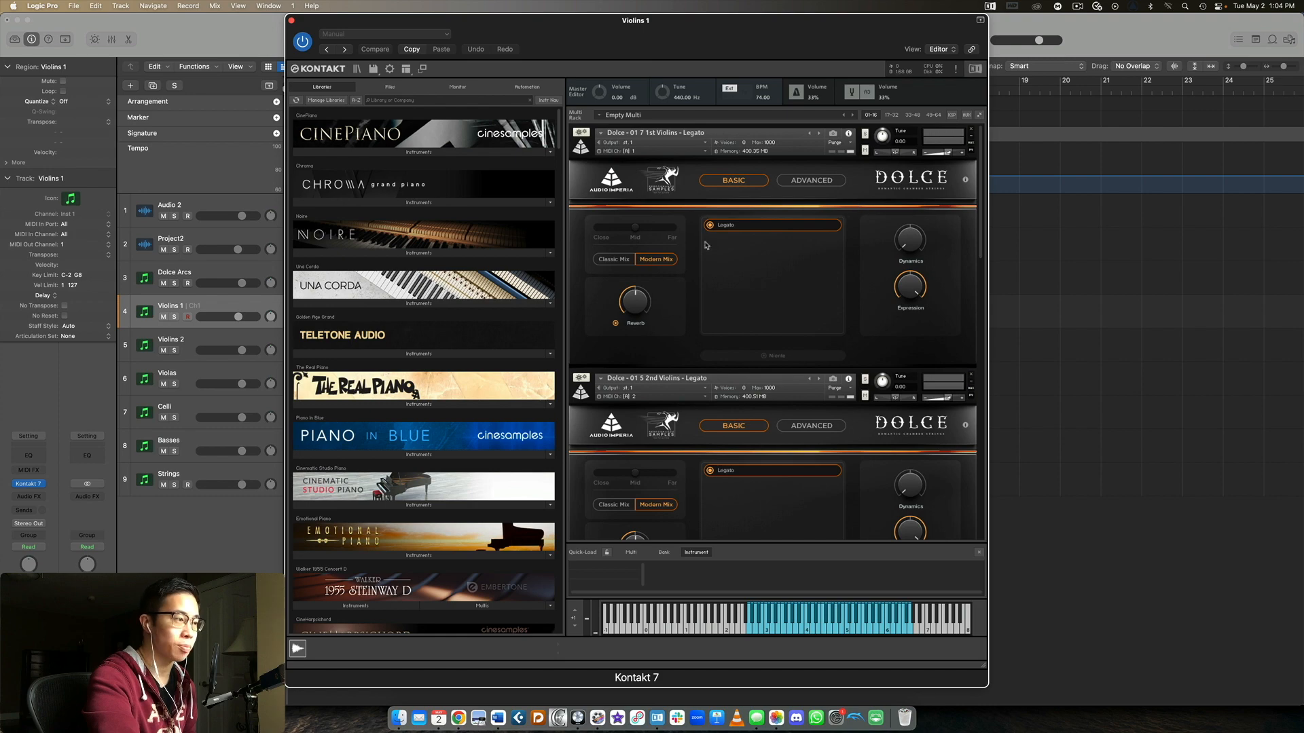
scroll(762, 260, down, 4)
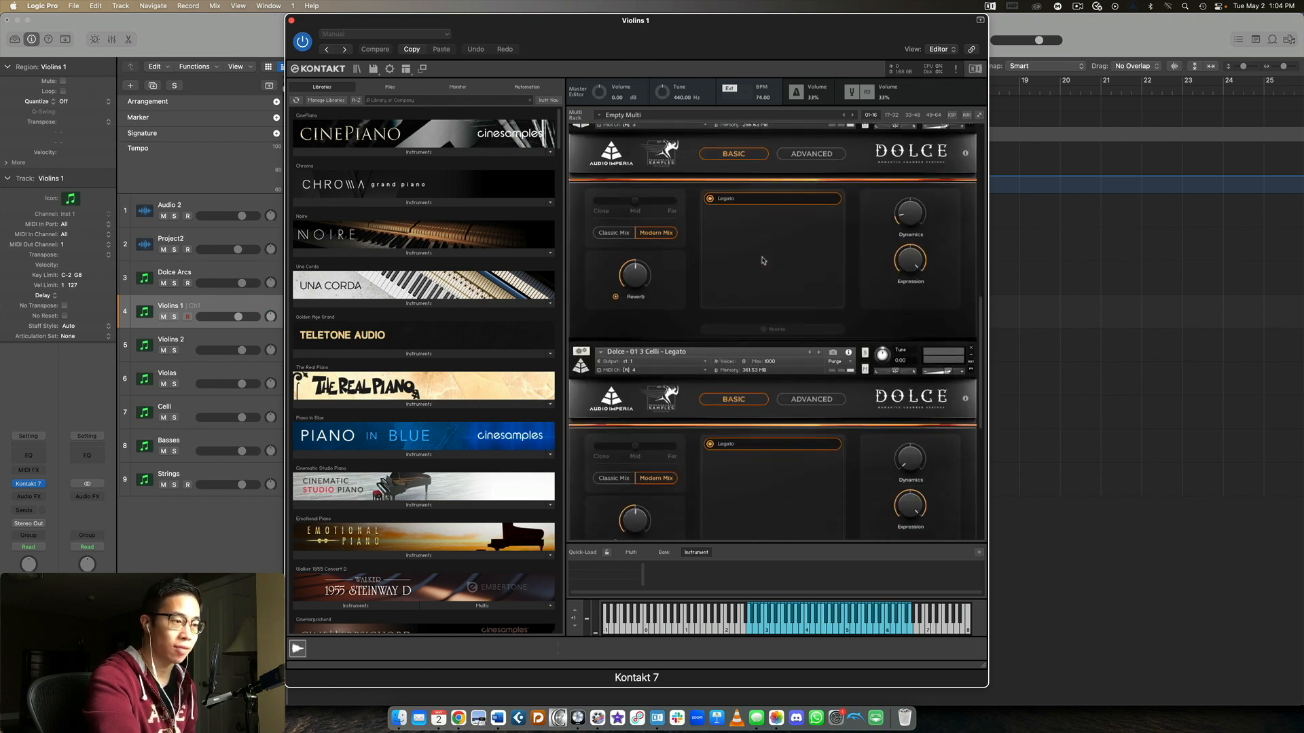
scroll(763, 260, up, 2)
scroll(762, 260, up, 2)
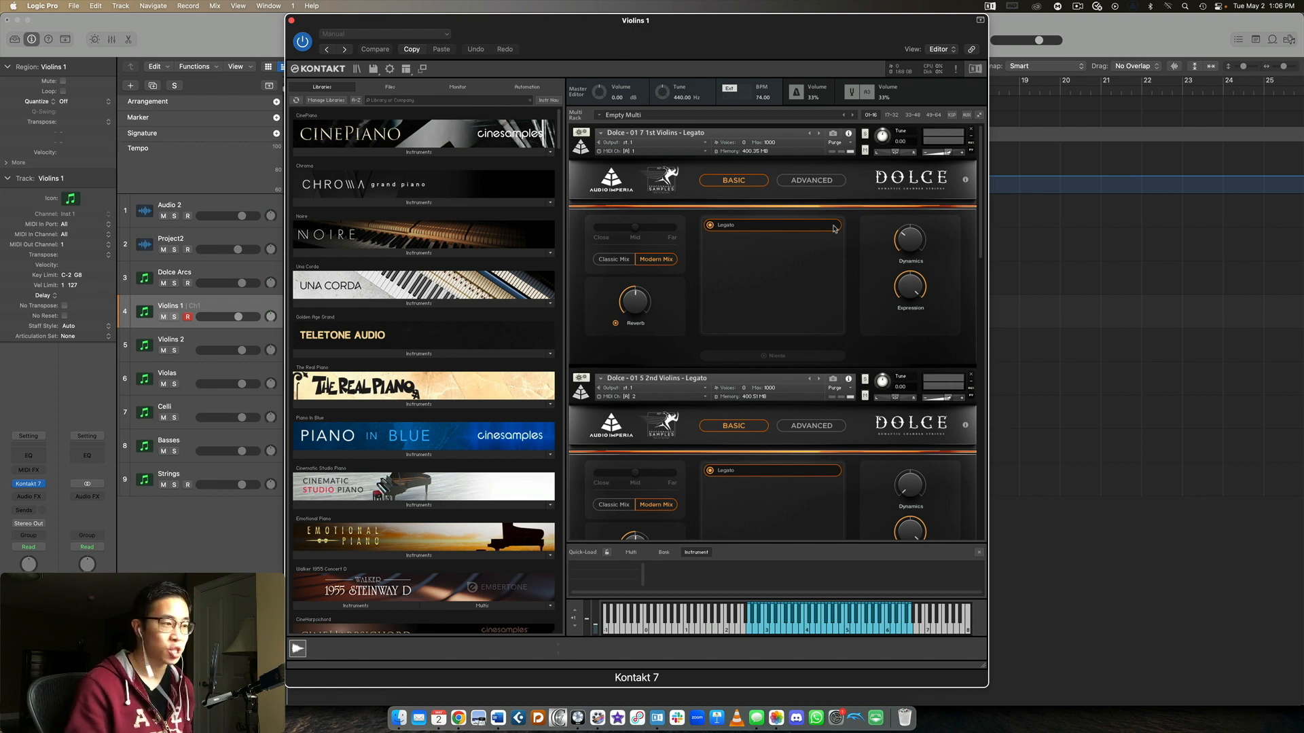
Examine the settings of the 1st Violins and 2nd Violins Legato patches in the Kontakt rack
scroll(845, 217, down, 4)
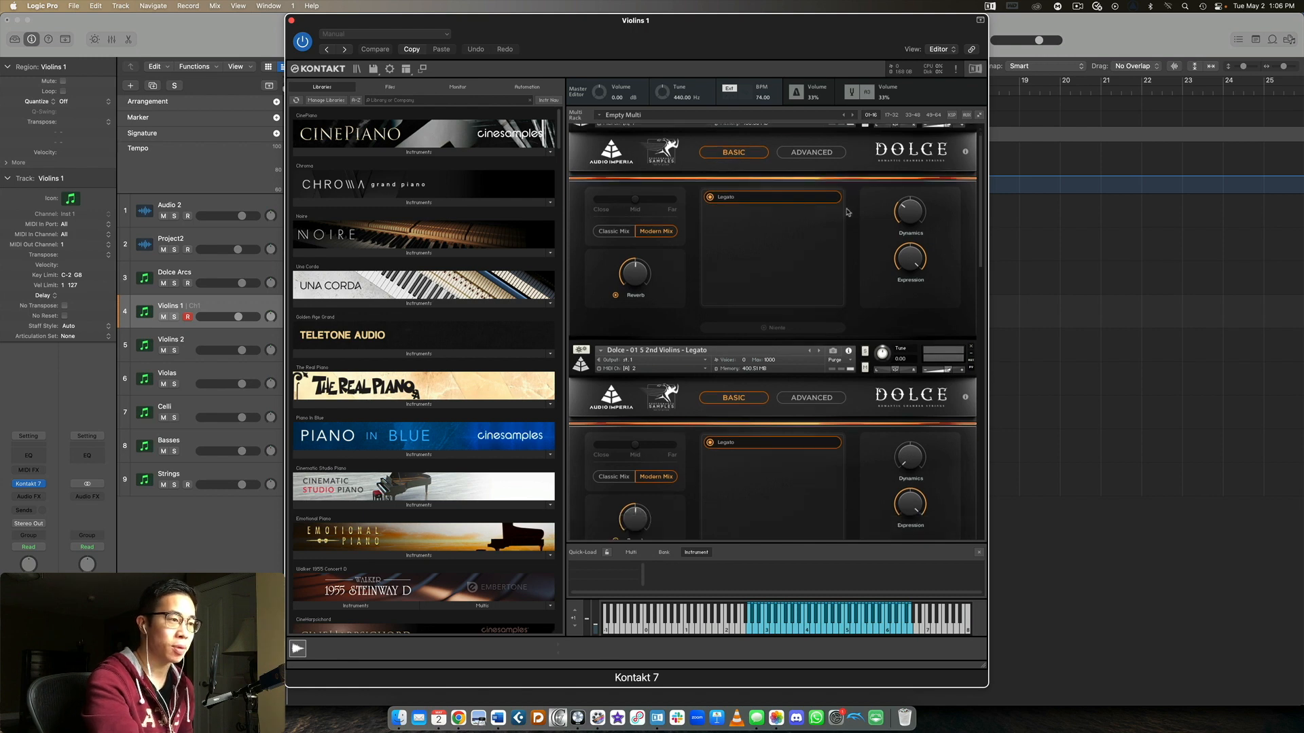
scroll(847, 213, up, 4)
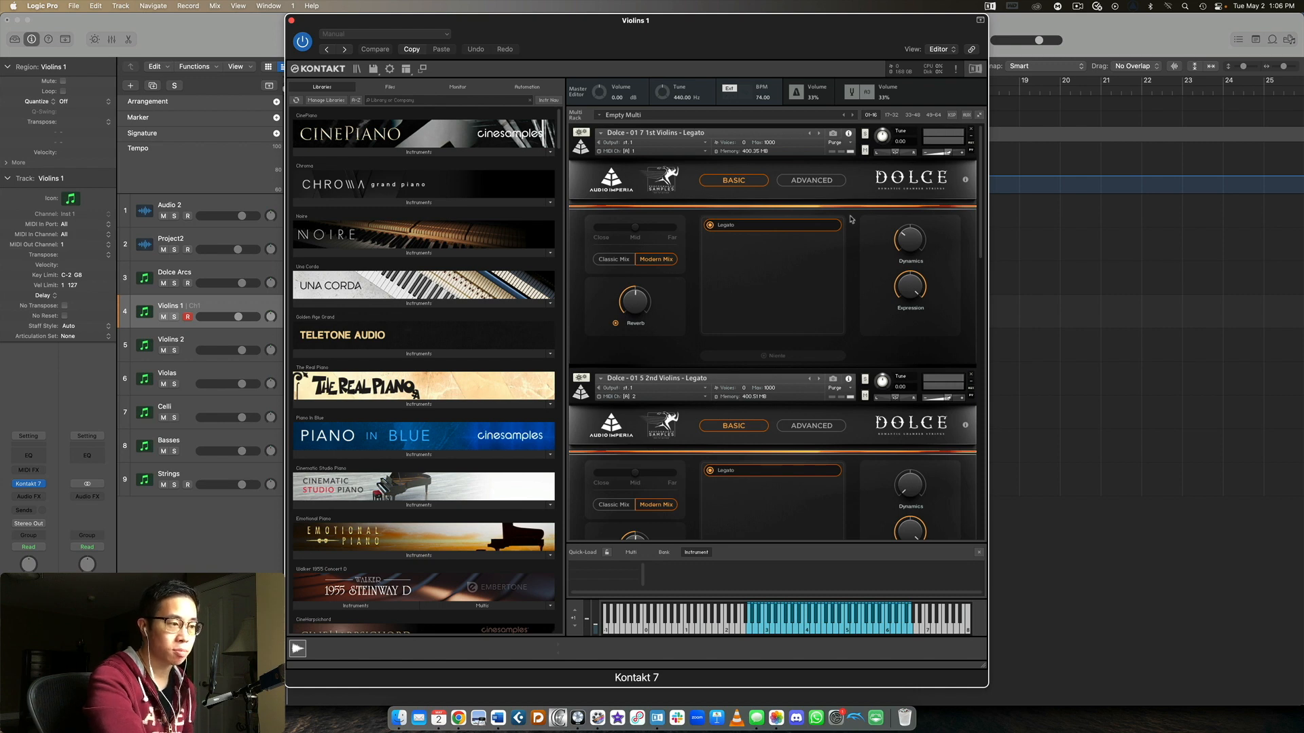
scroll(851, 228, down, 4)
scroll(853, 234, up, 4)
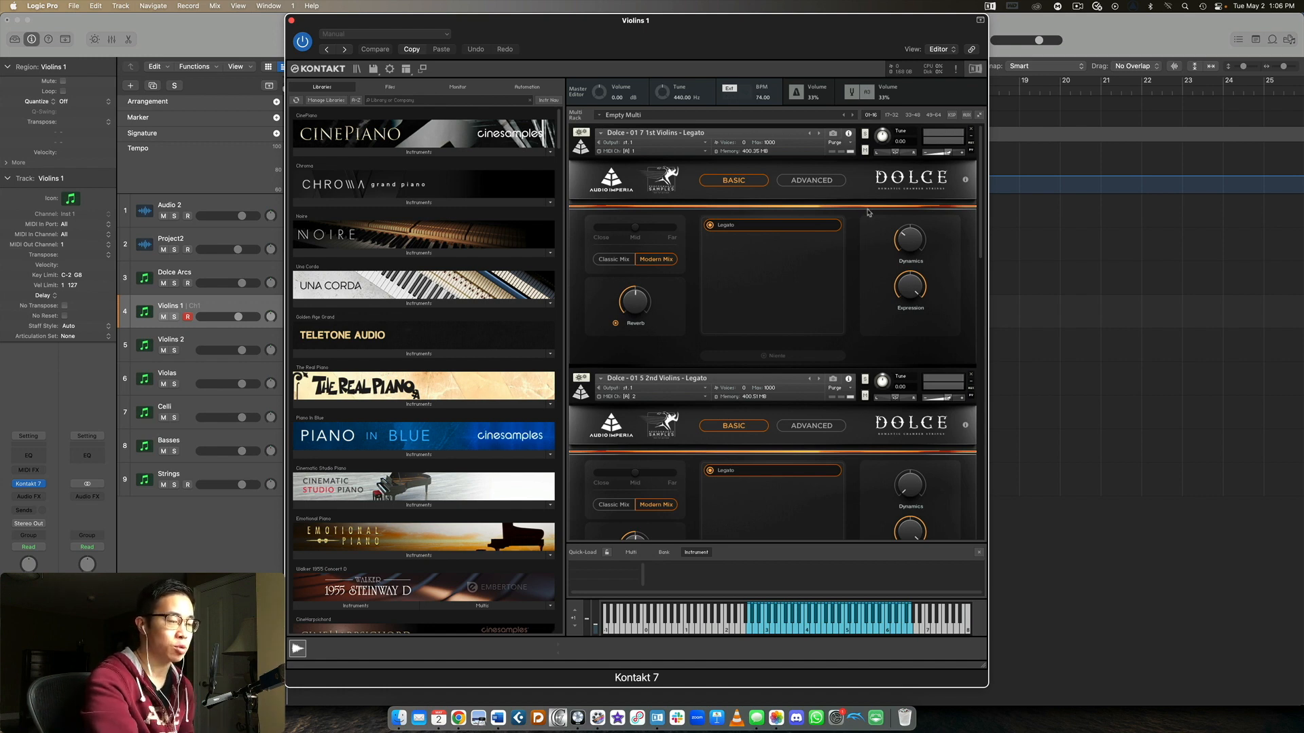
scroll(865, 212, down, 5)
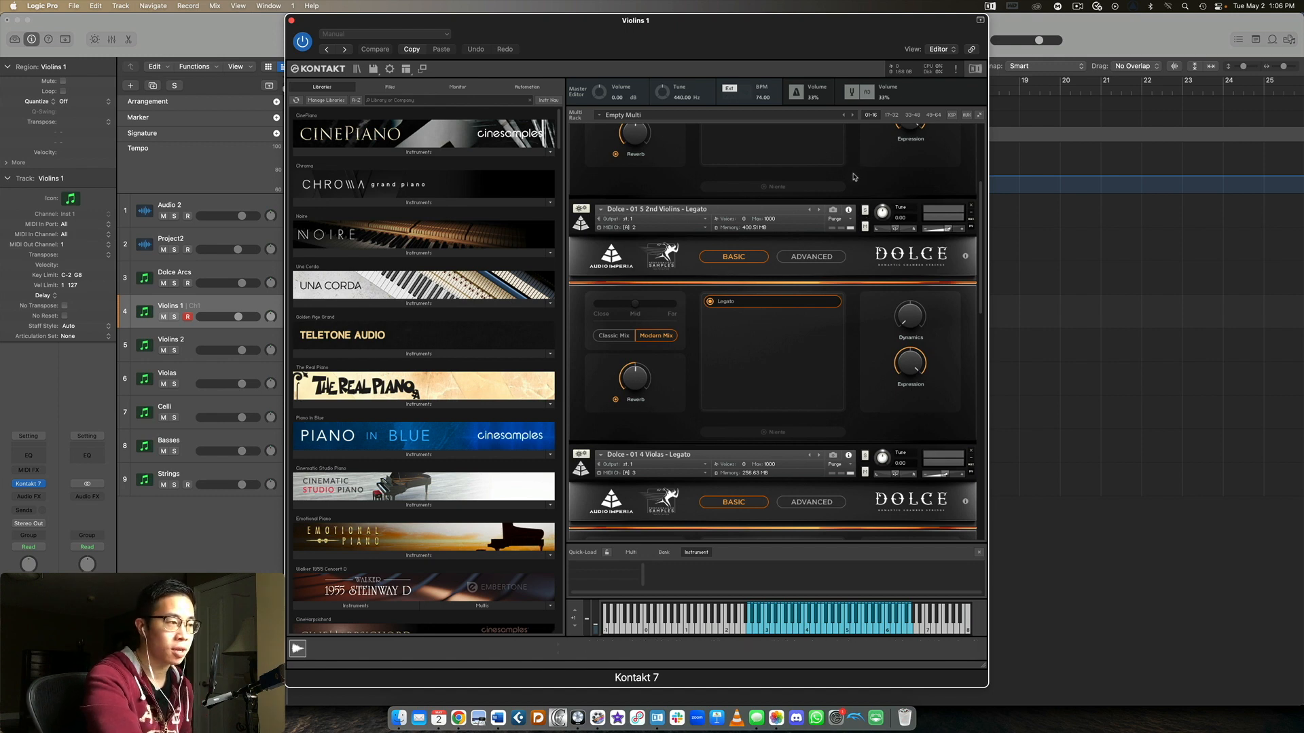
scroll(855, 204, down, 1)
scroll(855, 210, up, 6)
scroll(857, 211, down, 3)
scroll(858, 211, down, 3)
Solo the 2nd Violins Legato patch and select the Violins 2 track to audition it
click(858, 212)
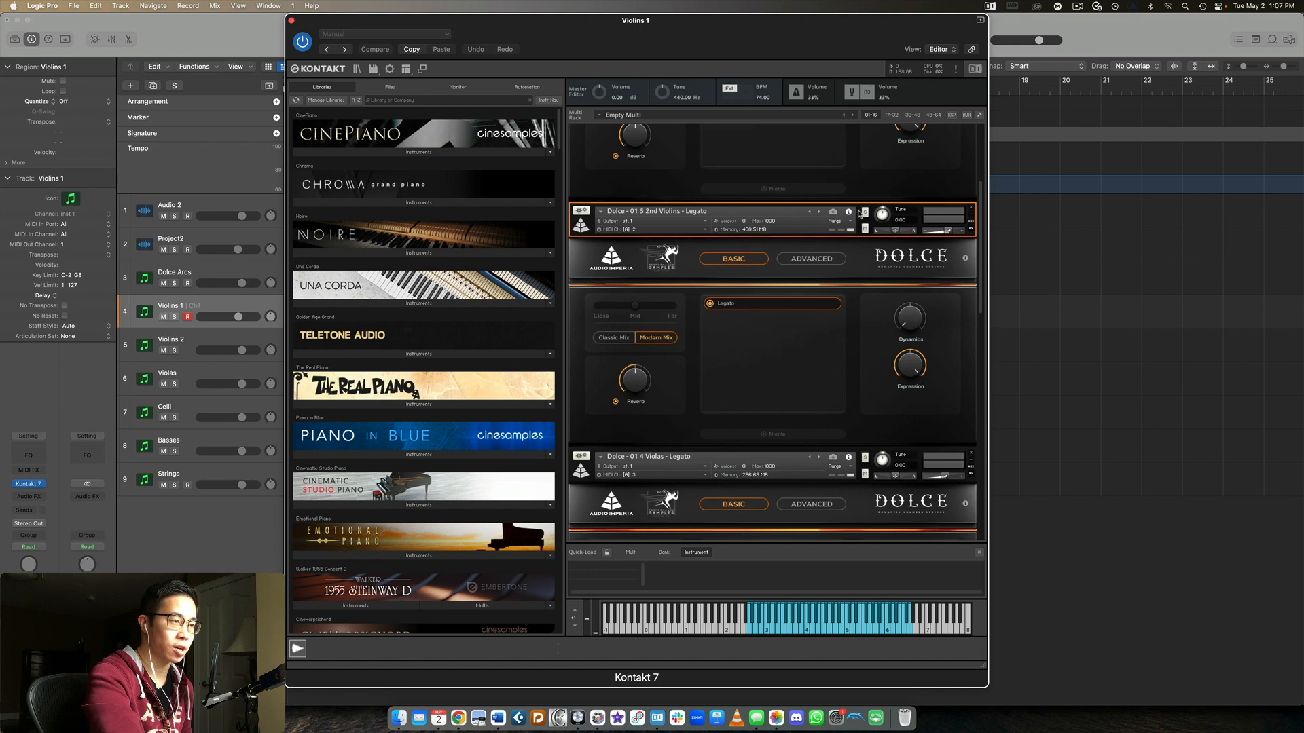
scroll(858, 214, down, 1)
click(864, 188)
scroll(857, 231, down, 1)
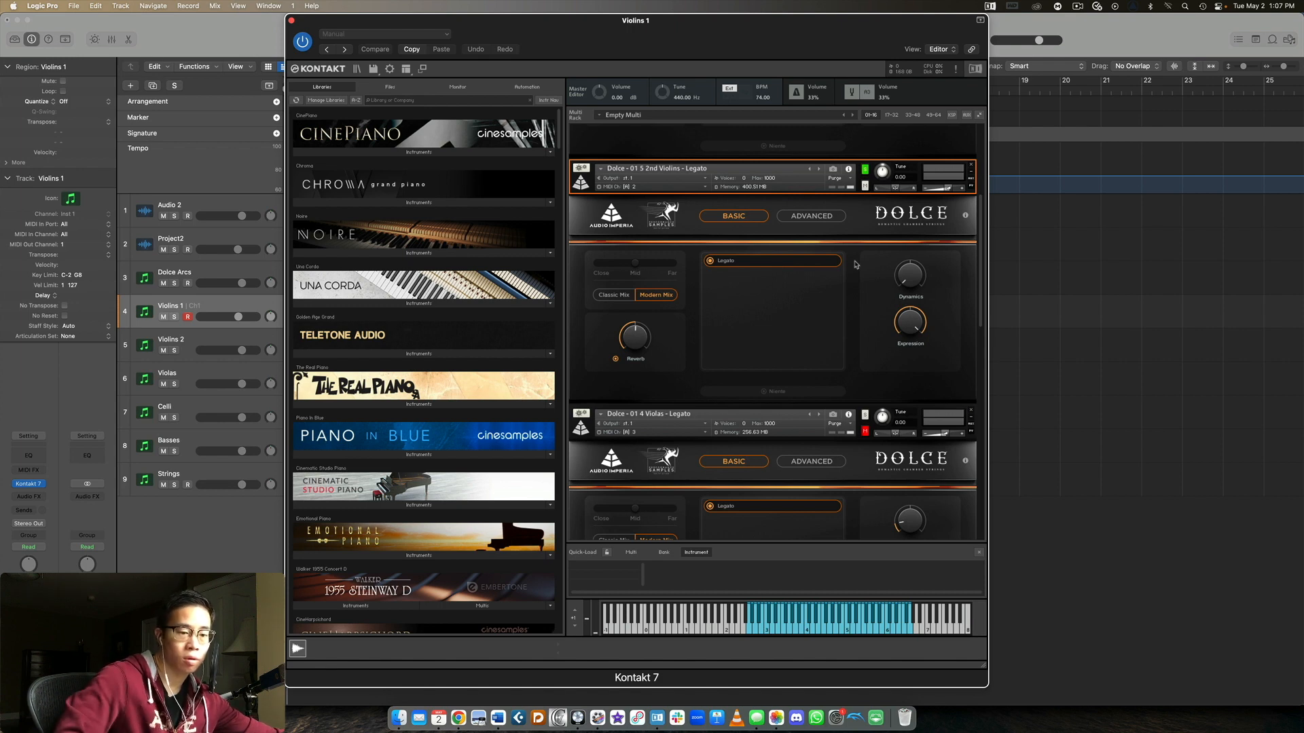
click(212, 342)
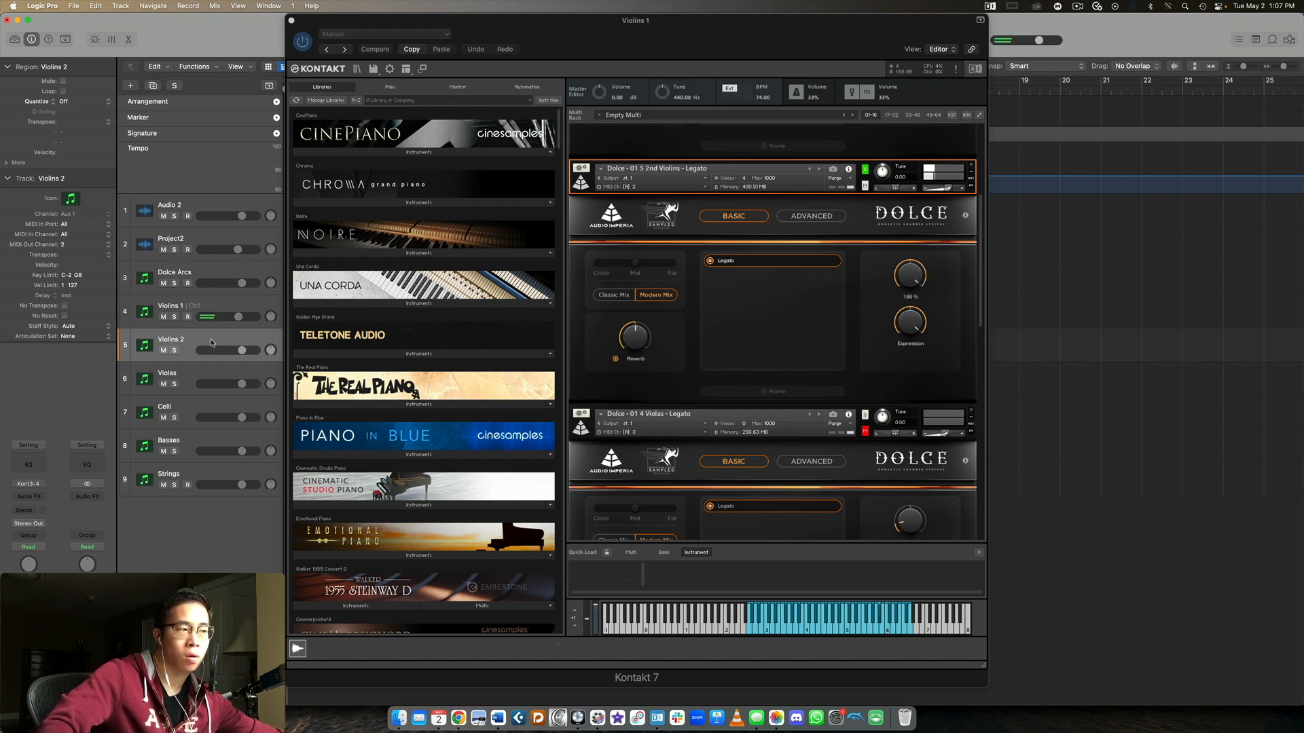
Select the Violas track and solo the Violas Legato patch to audition it
click(187, 373)
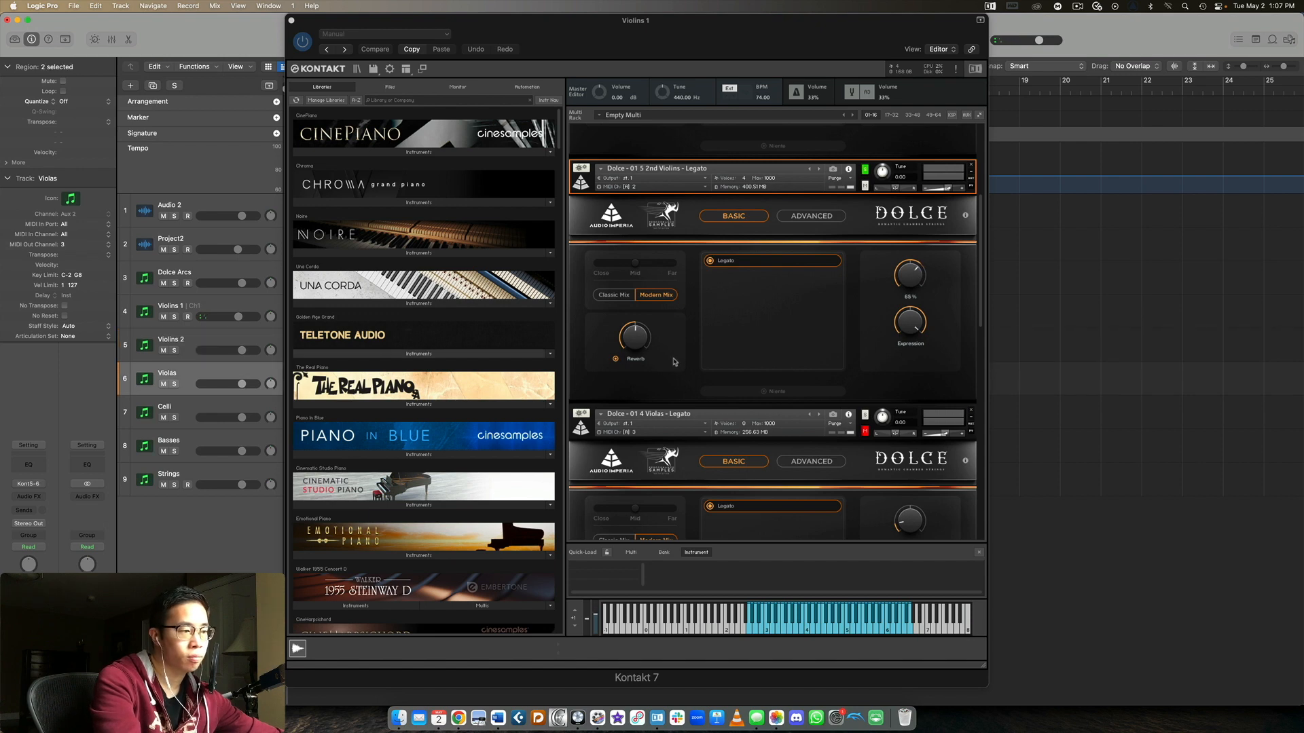
scroll(675, 364, down, 5)
scroll(867, 268, down, 1)
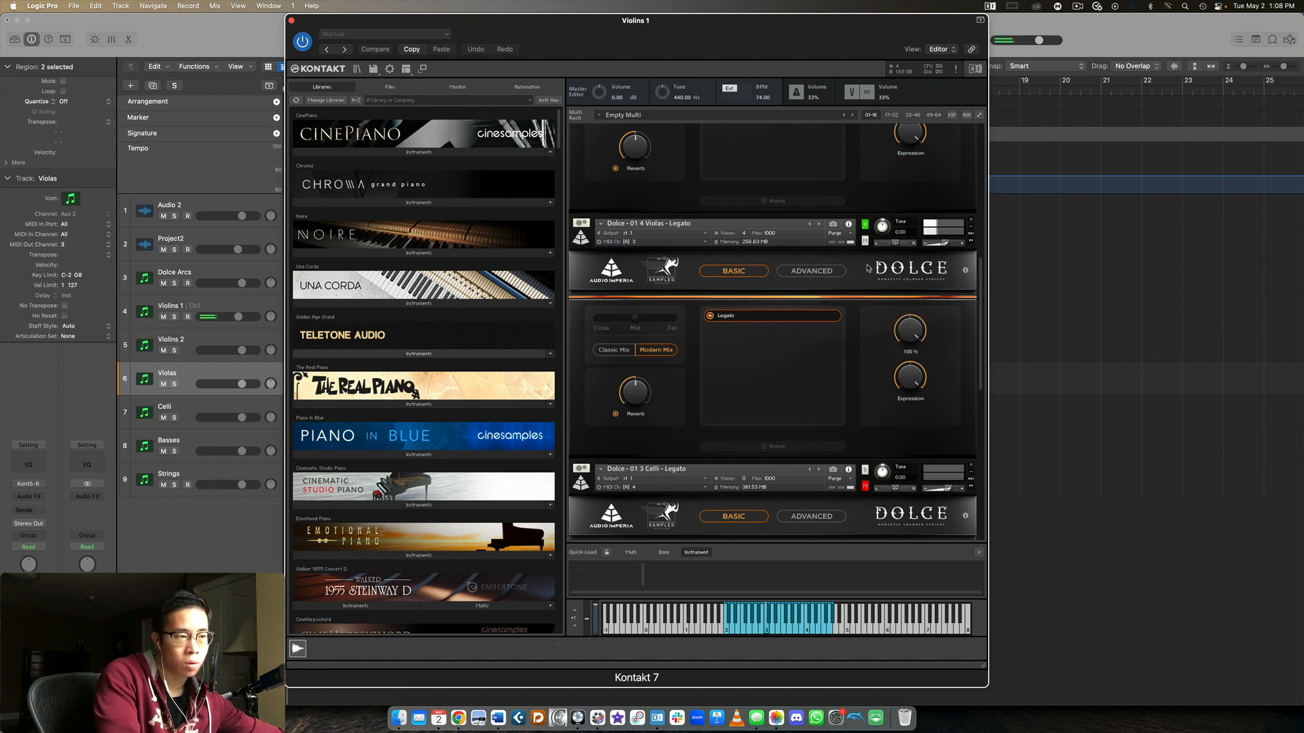
Solo the Celli Legato patch and select the Celli track to audition it
scroll(867, 268, down, 5)
click(864, 242)
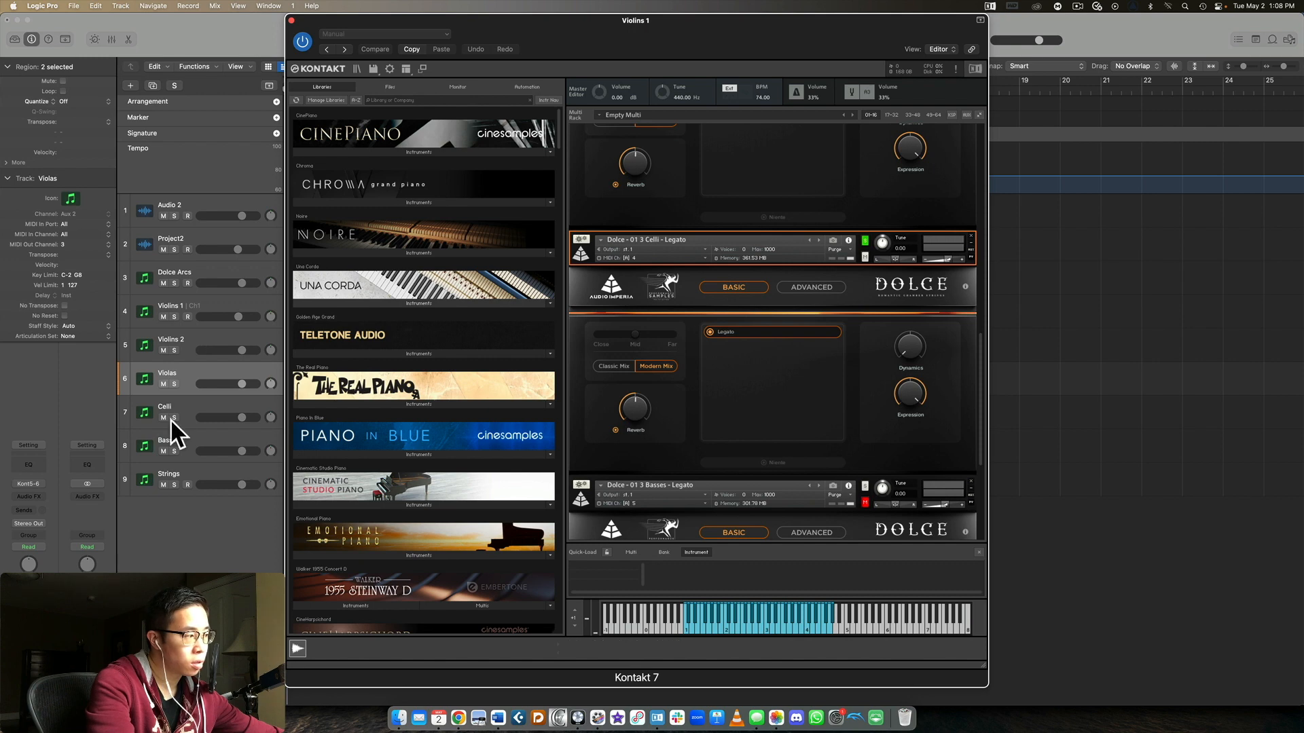
click(187, 405)
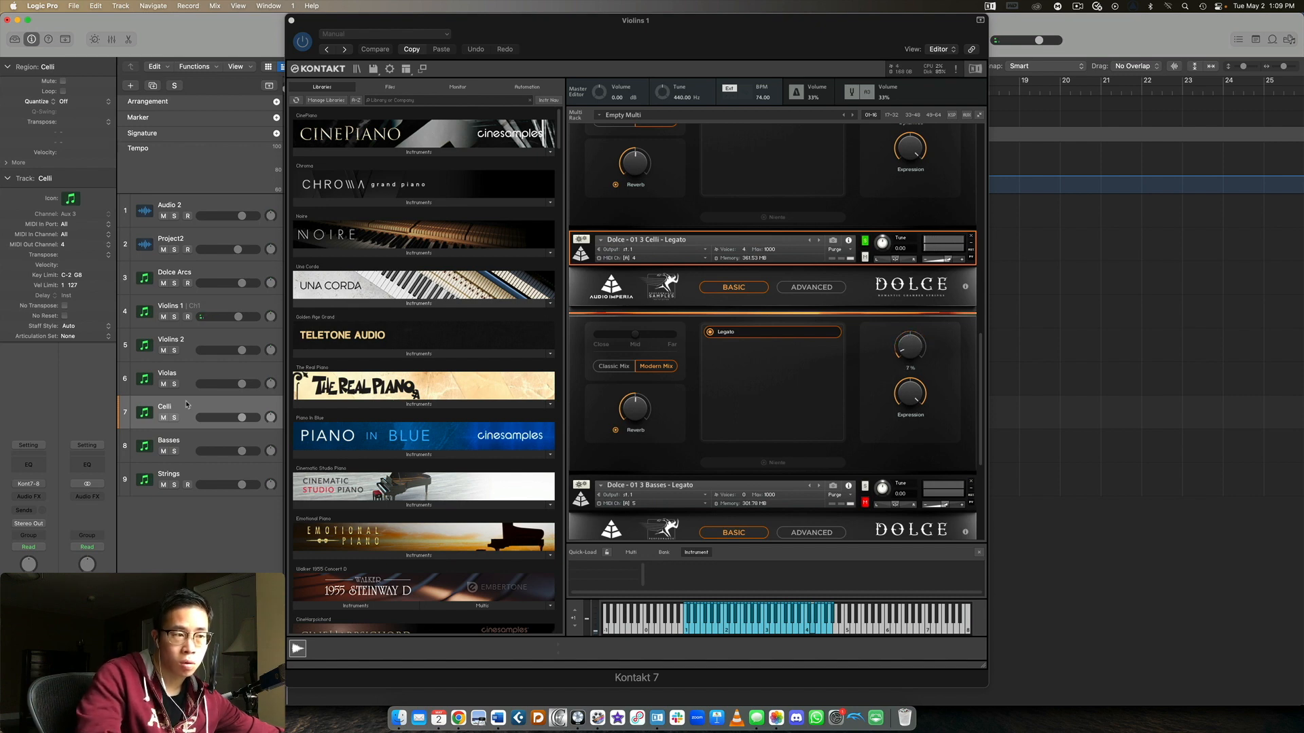
Solo the Basses Legato patch and select the Basses track to audition it
scroll(838, 282, down, 1)
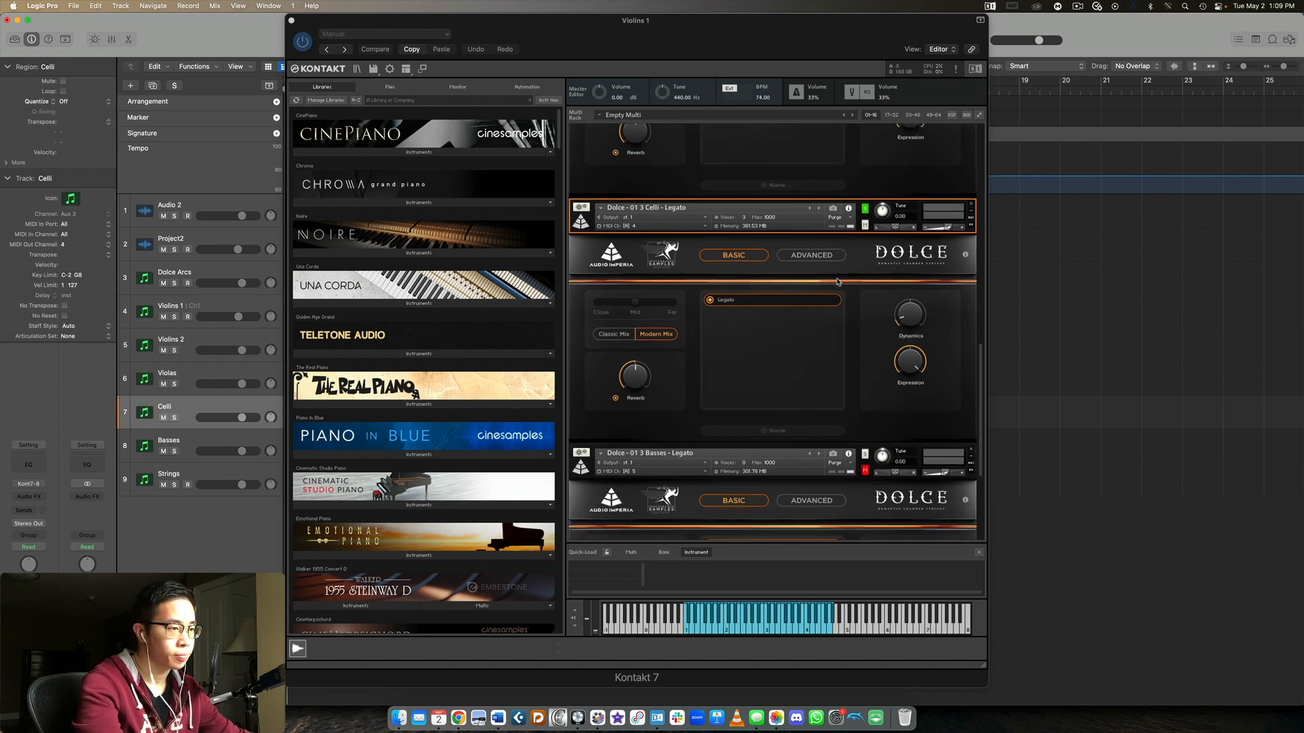
scroll(837, 281, down, 5)
click(234, 436)
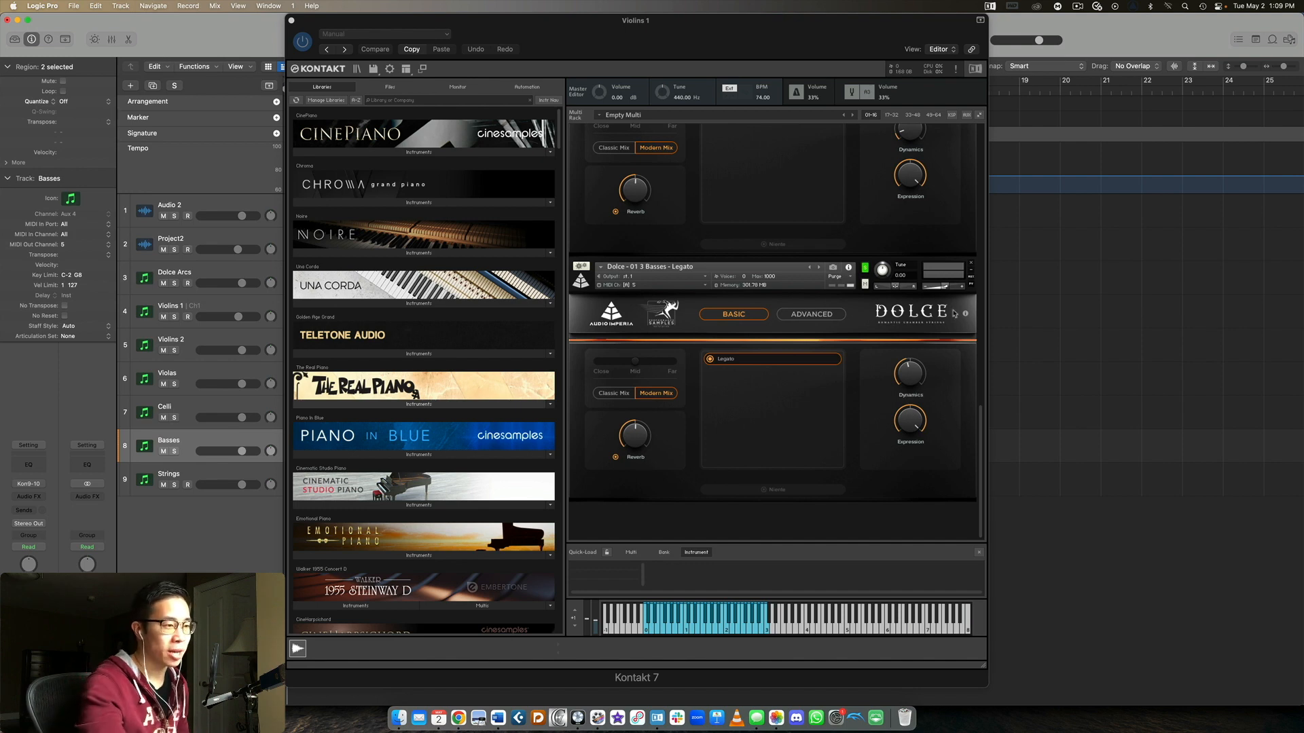
Turn off the solo on the Basses Legato patch and return to the 1st Violins patch in the rack
scroll(920, 354, up, 5)
scroll(920, 354, up, 5)
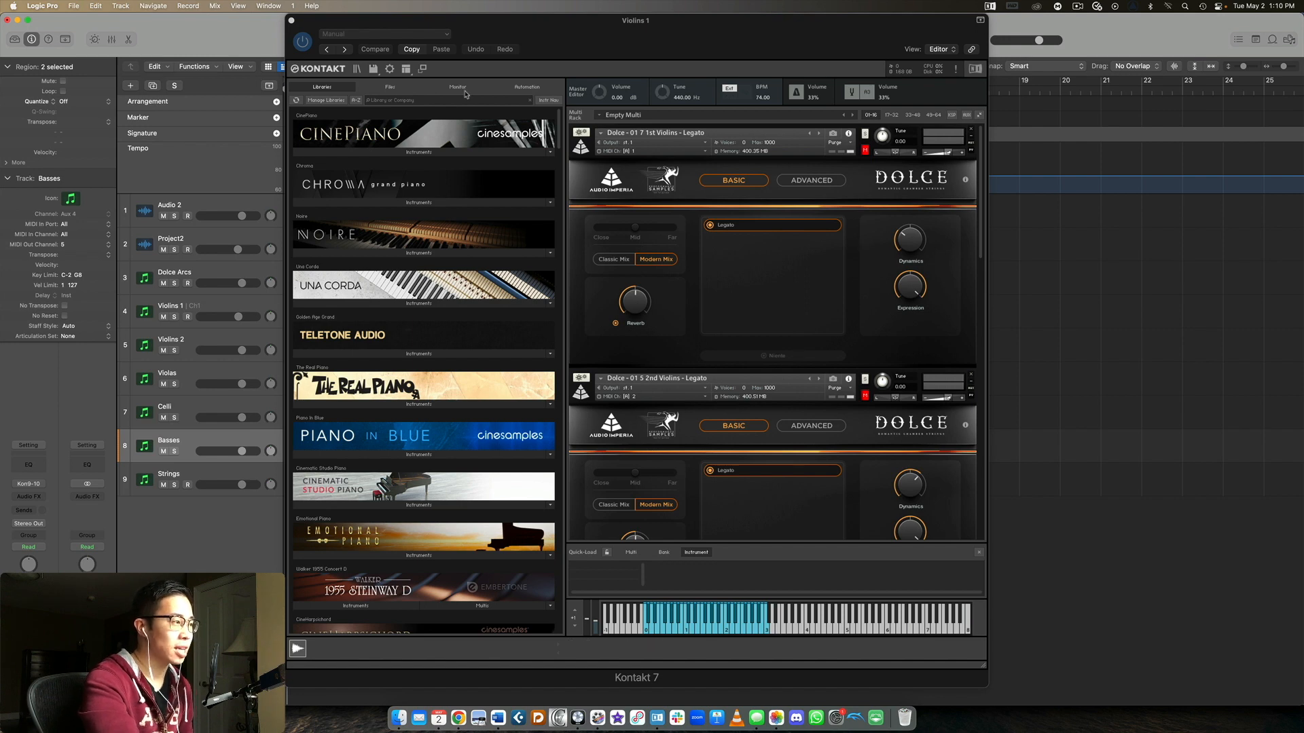
scroll(860, 328, down, 10)
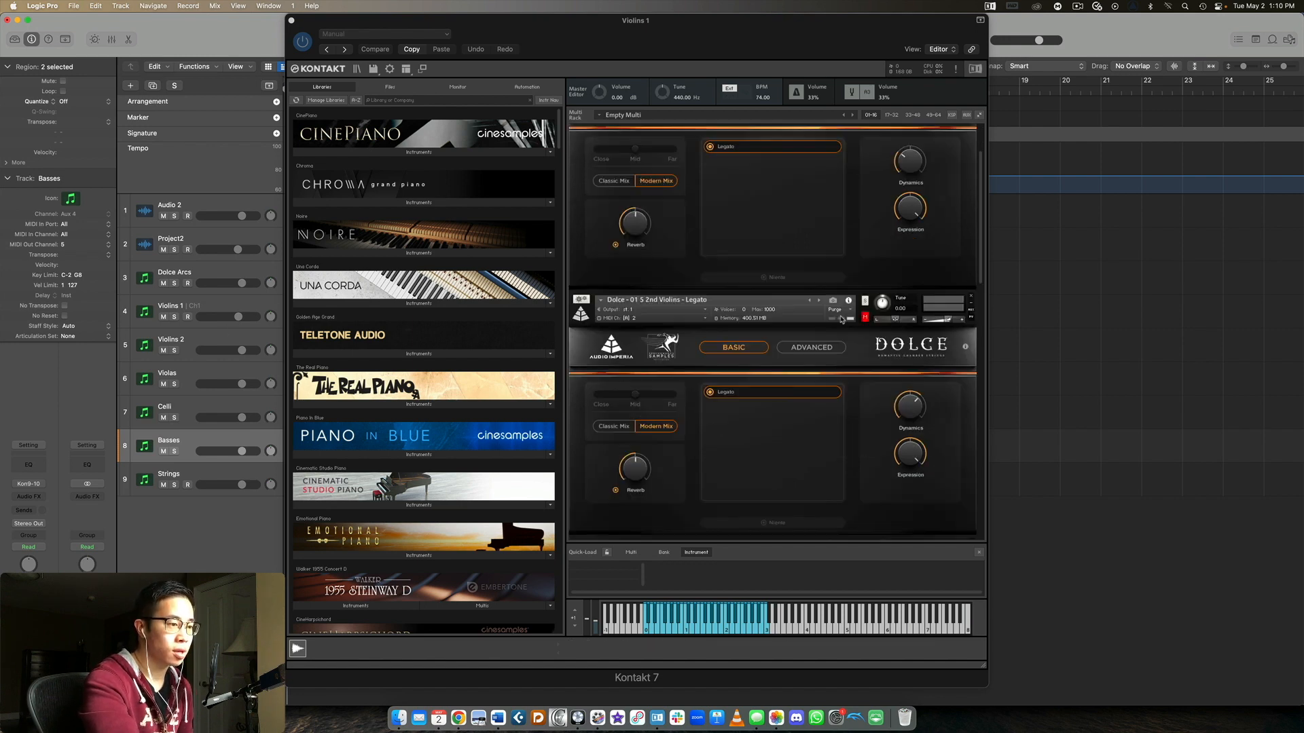
scroll(861, 327, down, 3)
click(865, 352)
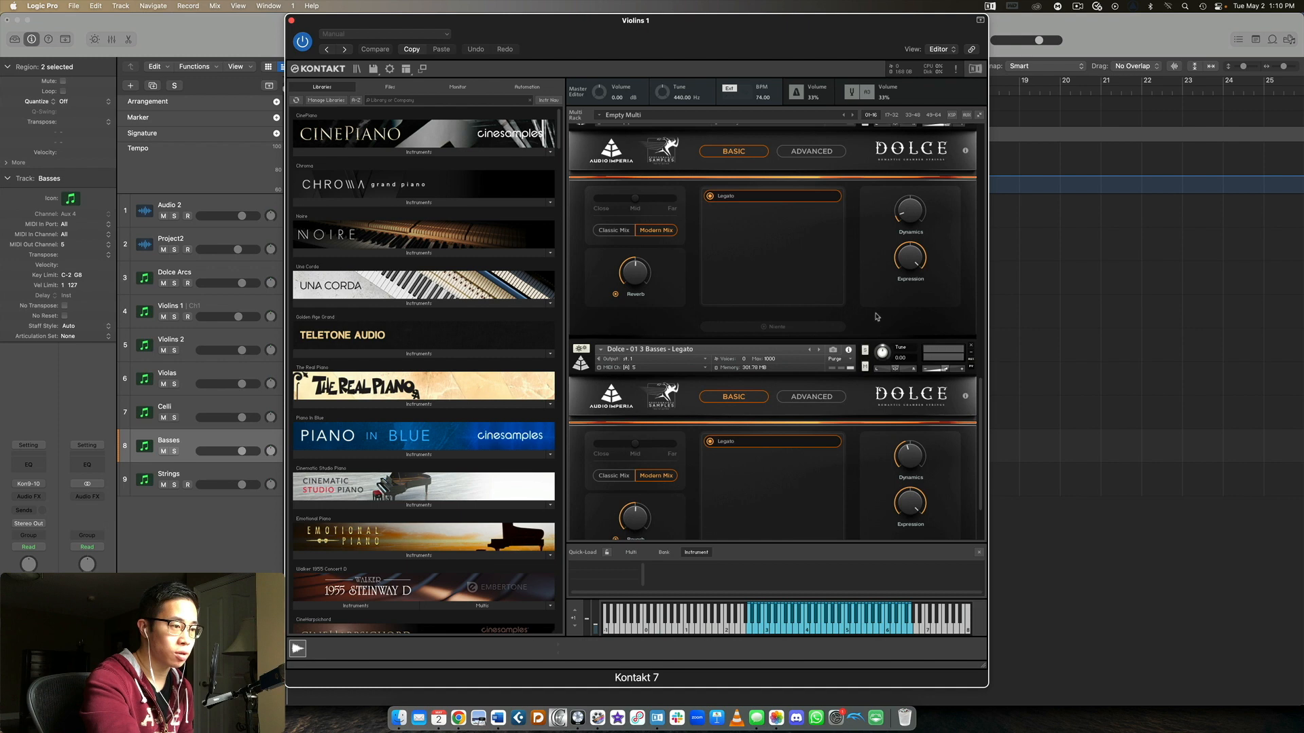
scroll(876, 318, up, 12)
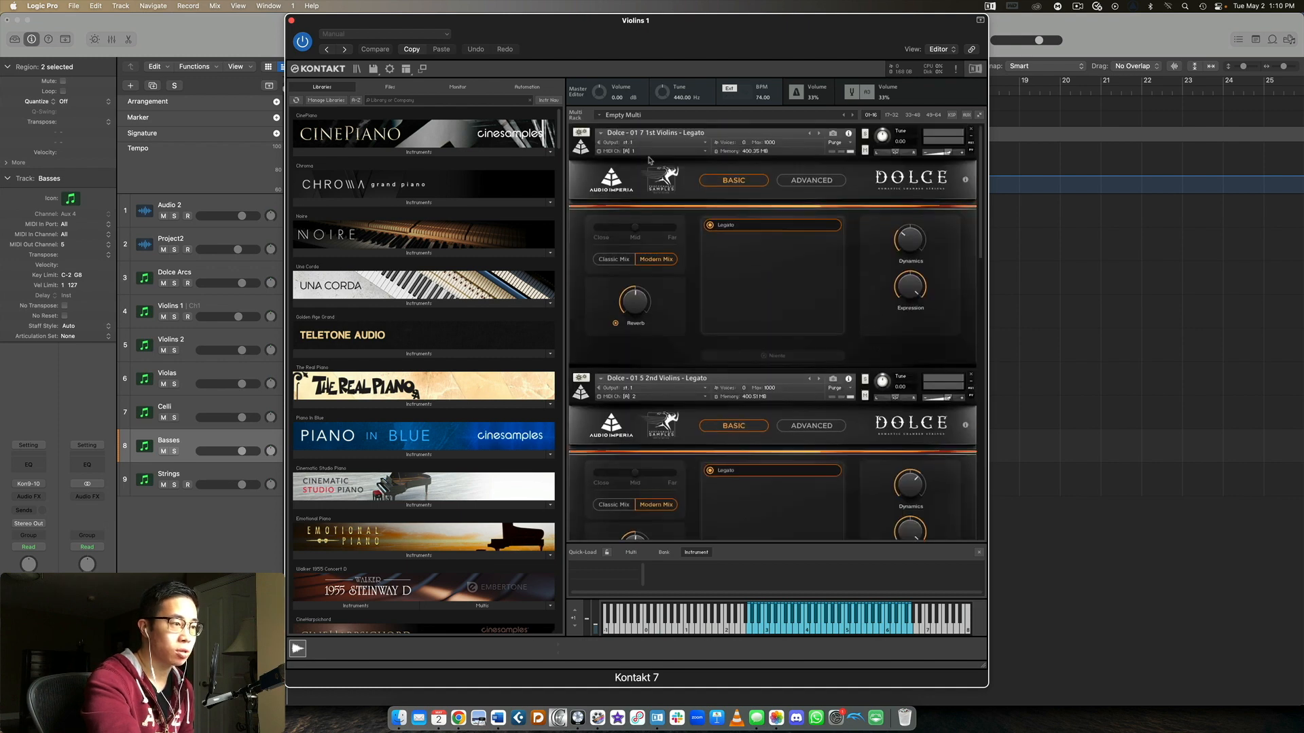
Close the Violins 1 Kontakt window, clear the region selection, and play the string arrangement from bar 1 to its end
click(290, 19)
click(907, 377)
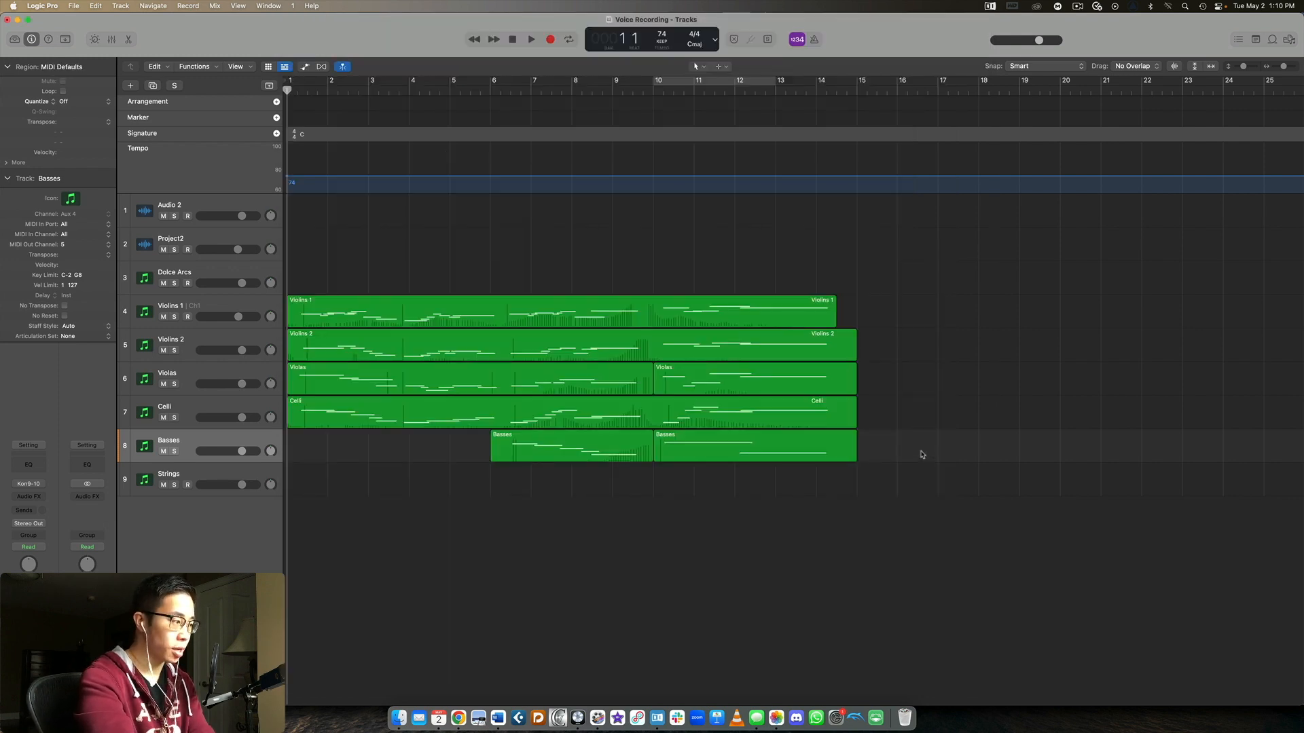
key(space)
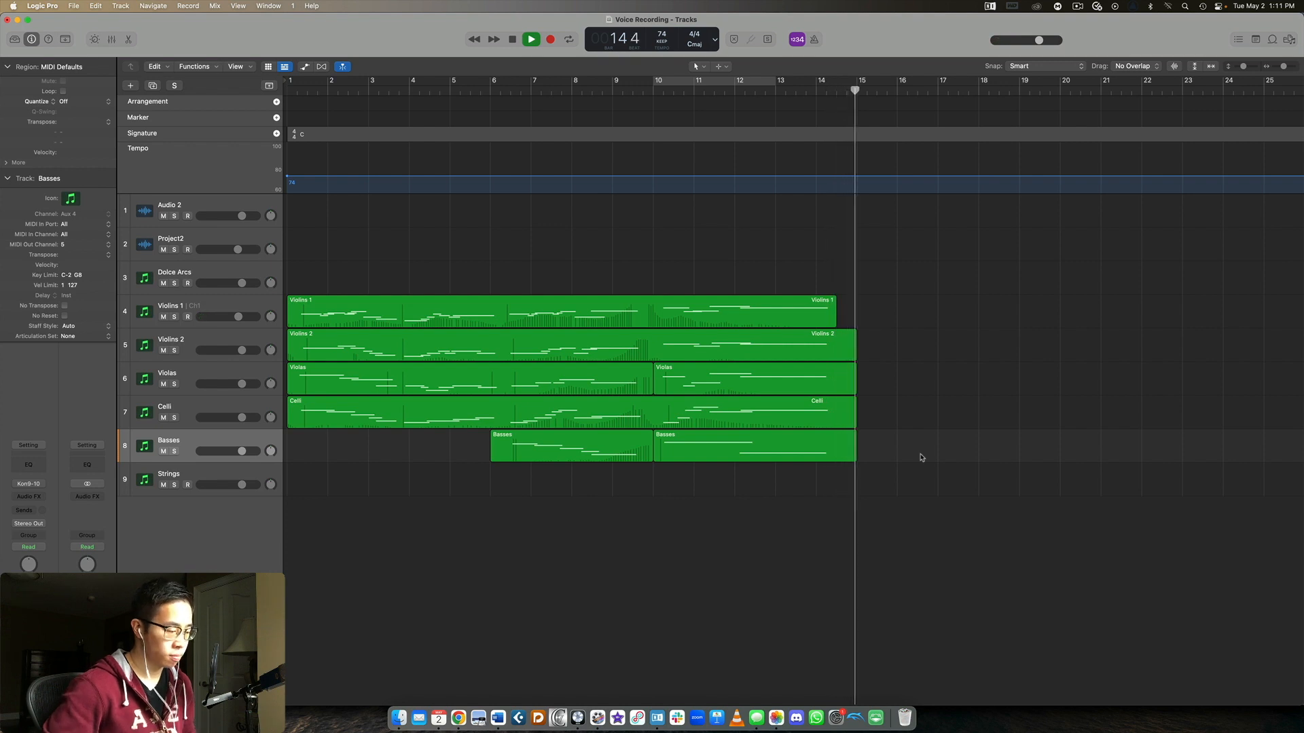
key(space)
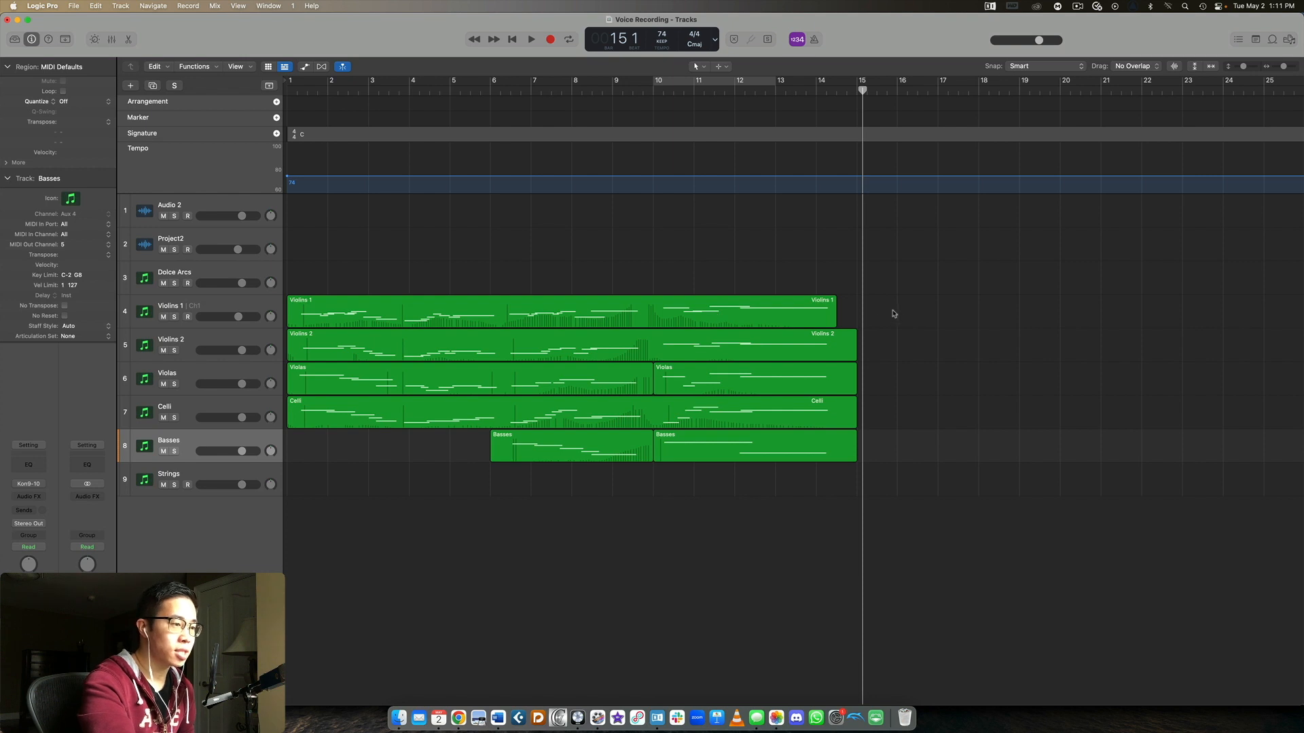
Open the Violins 1 region in the Piano Roll and examine its notes and Modulation curve across the whole region
double_click(815, 319)
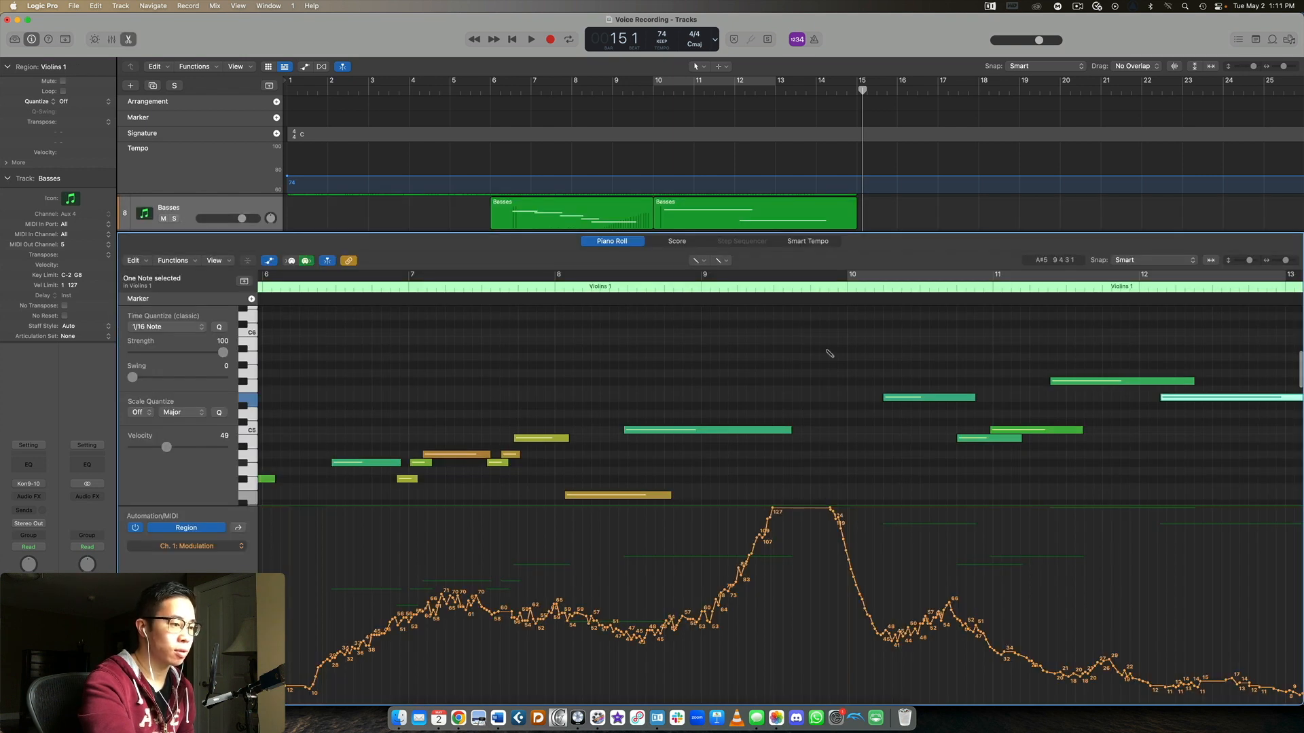
scroll(917, 441, left, 8)
scroll(918, 441, right, 7)
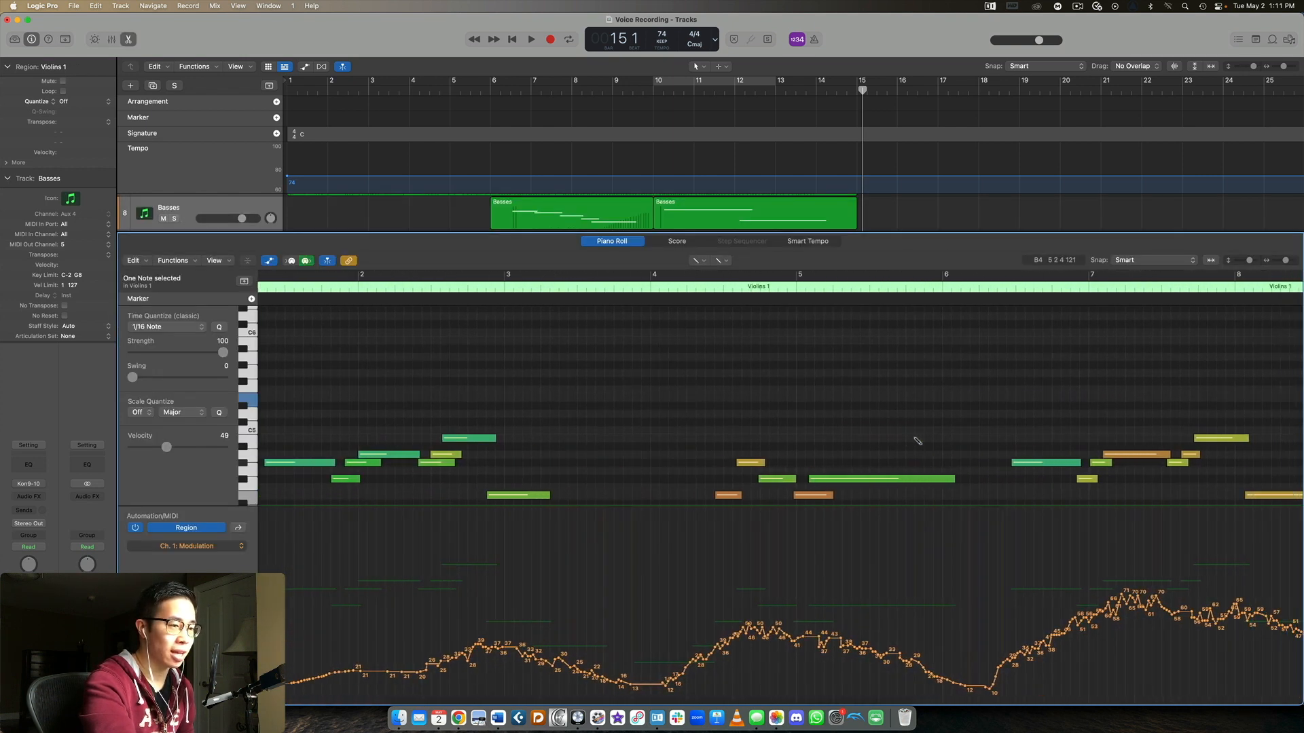
drag(1286, 262, 1280, 263)
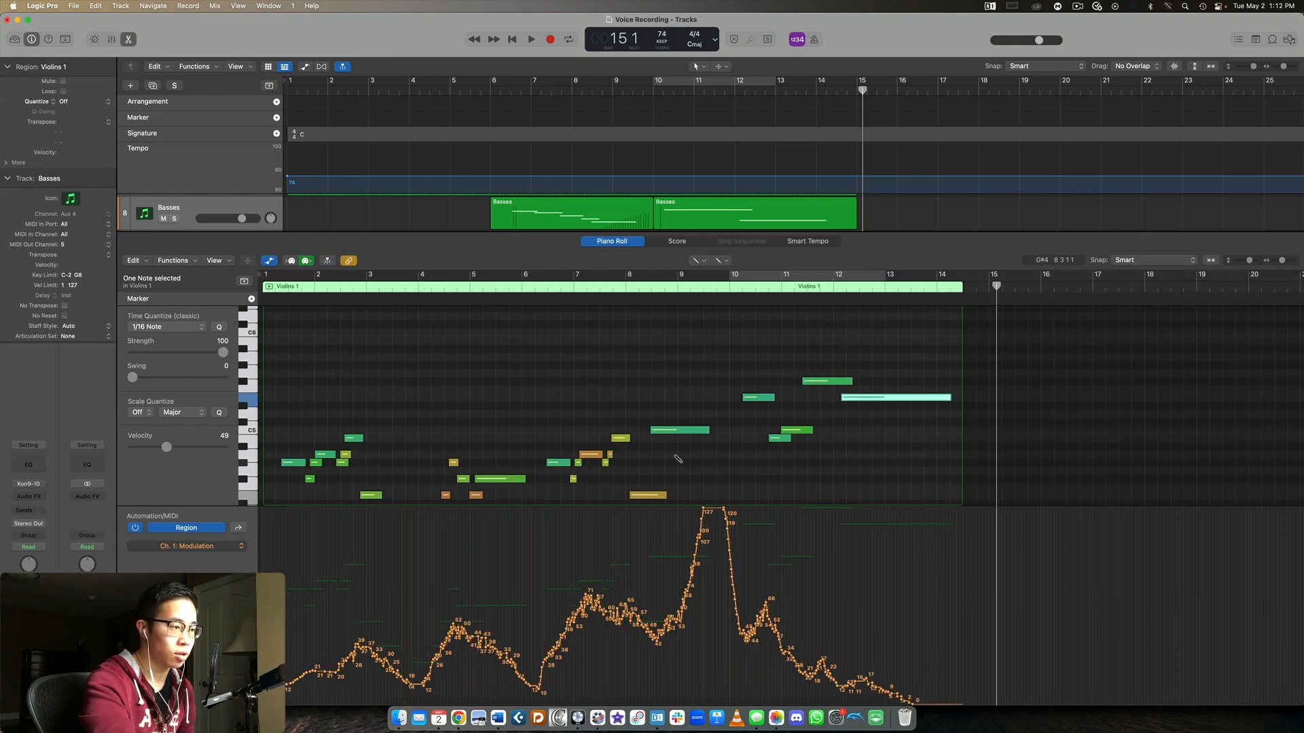
scroll(713, 444, down, 5)
scroll(733, 442, up, 5)
scroll(735, 441, up, 1)
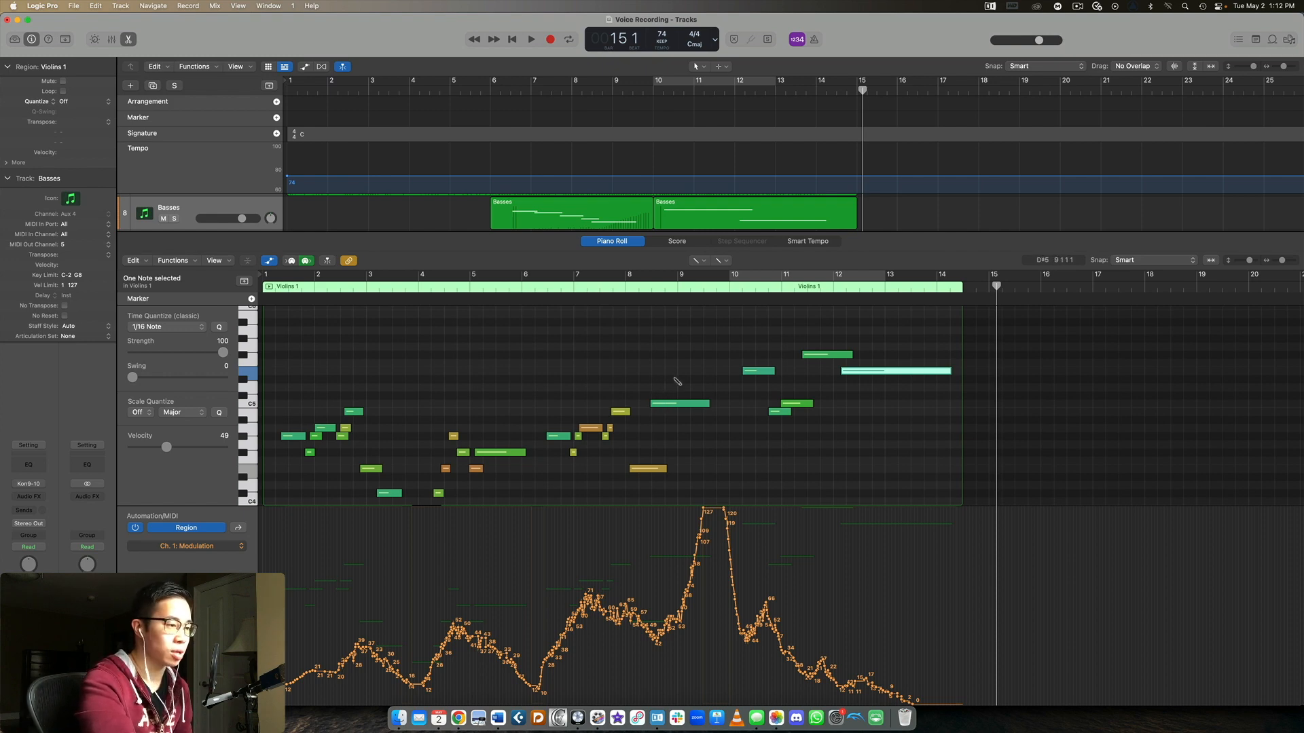
scroll(677, 382, up, 3)
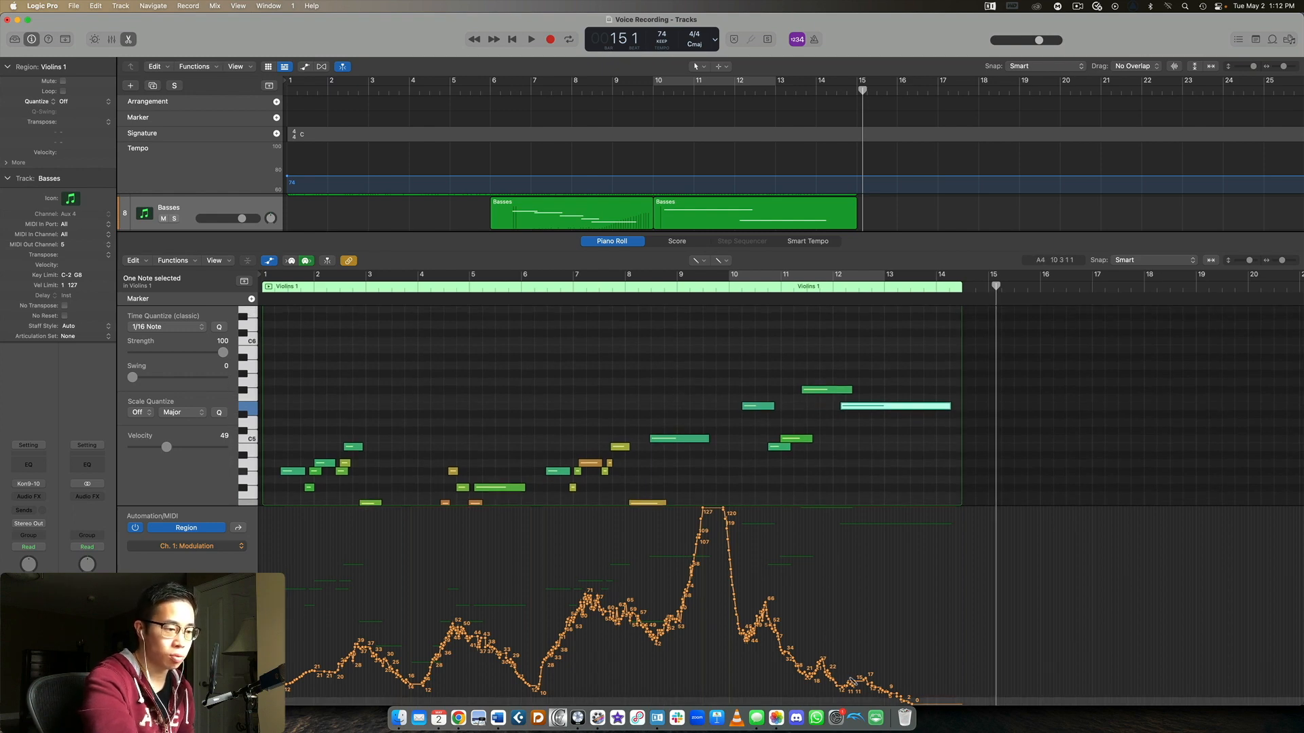
scroll(817, 165, down, 1)
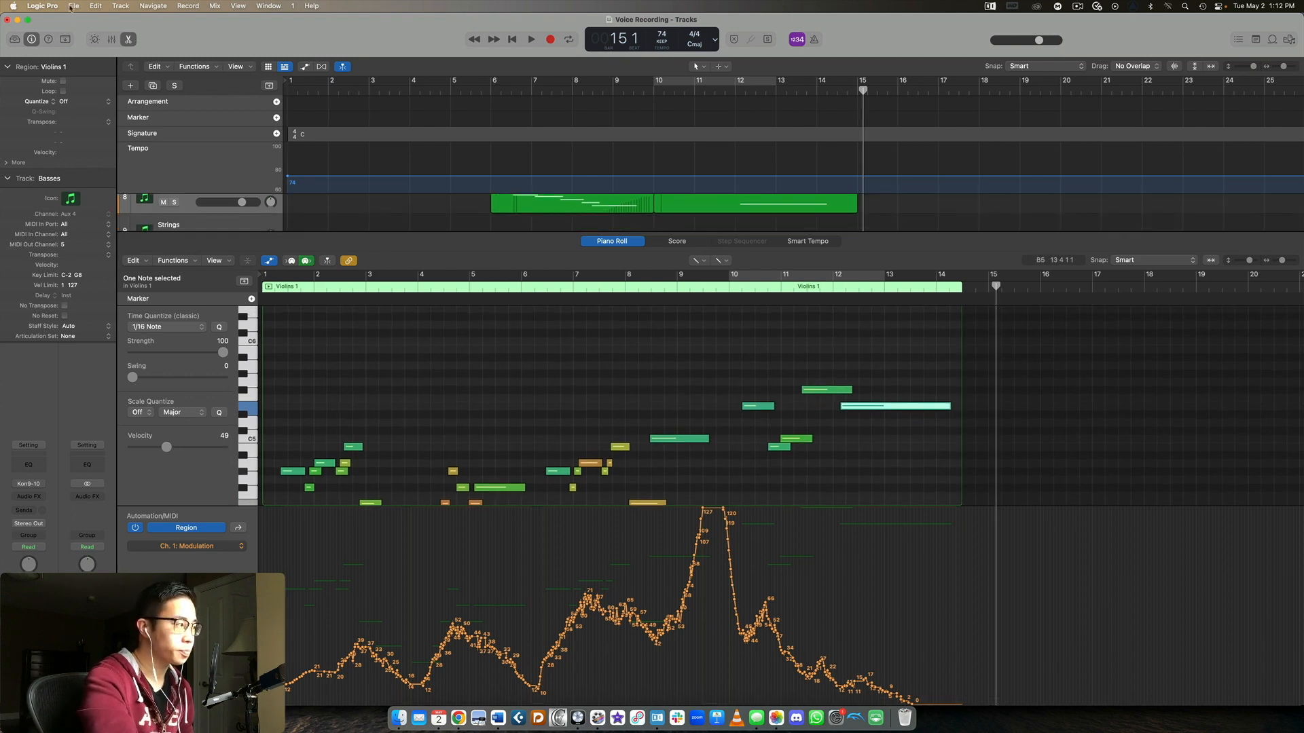
Close the Piano Roll, clear the region selection, and start playback of the arrangement from bar 1
click(129, 39)
click(937, 337)
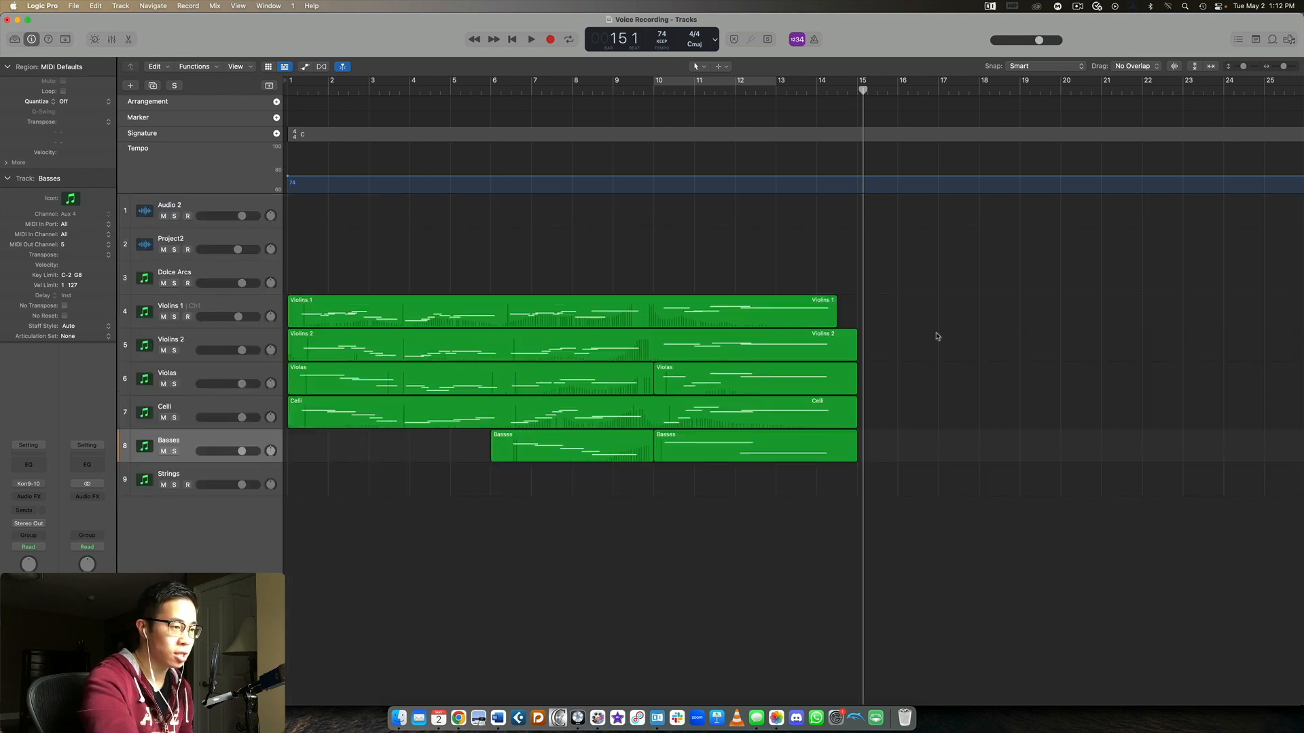
key(Return)
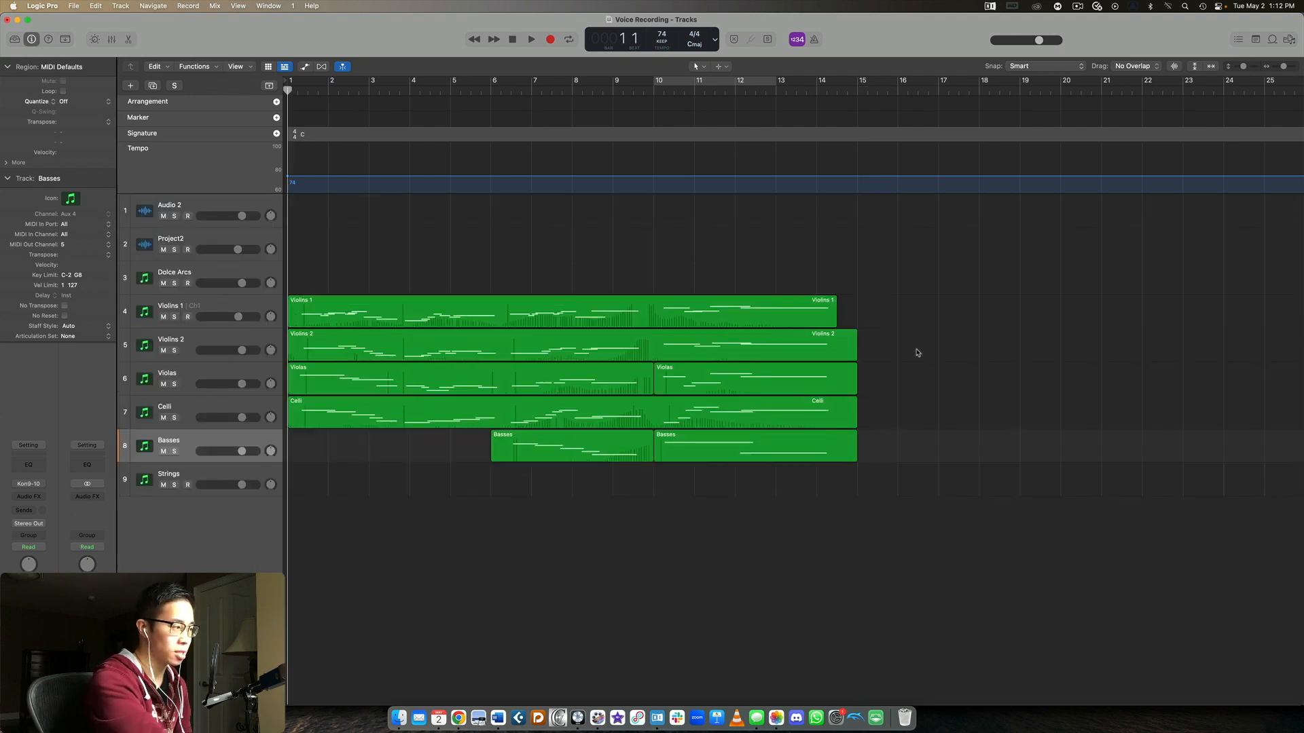
key(space)
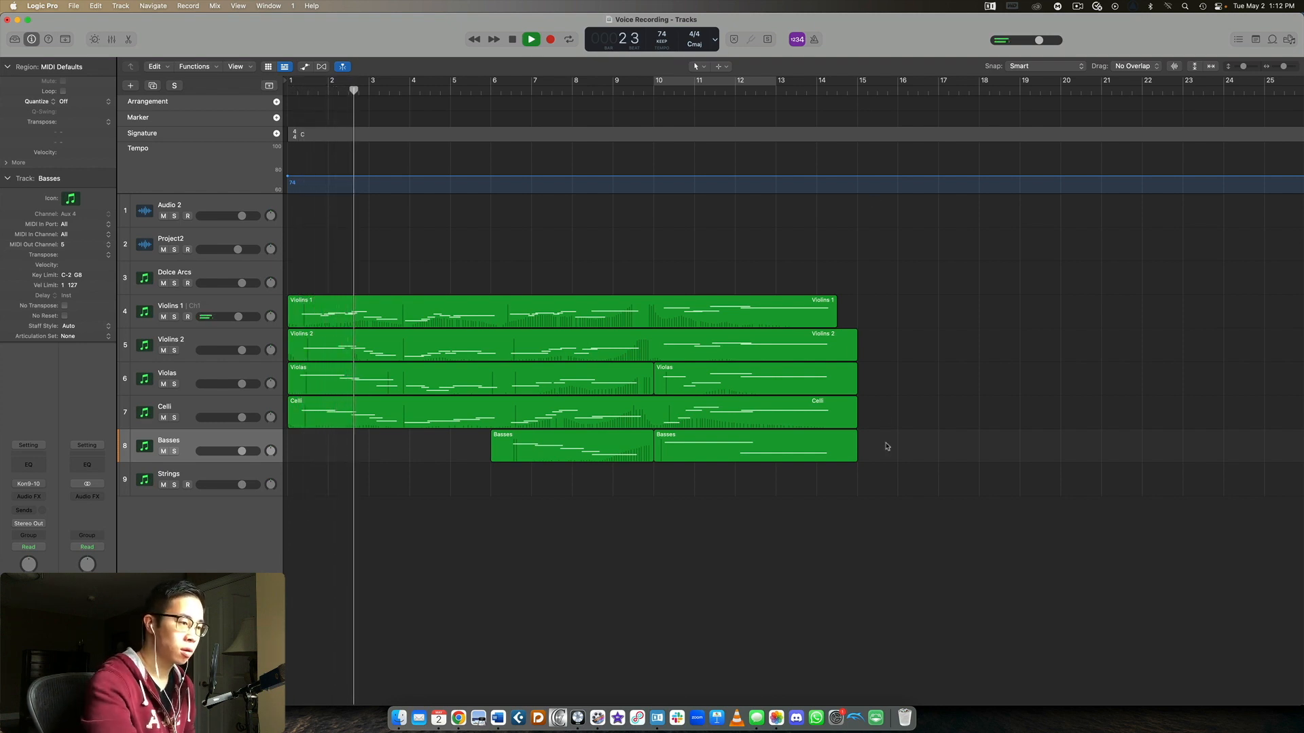
Reopen the Violins 1 region in the Piano Roll, display its Sustain data during playback, and examine the opening phrases after stopping
double_click(801, 313)
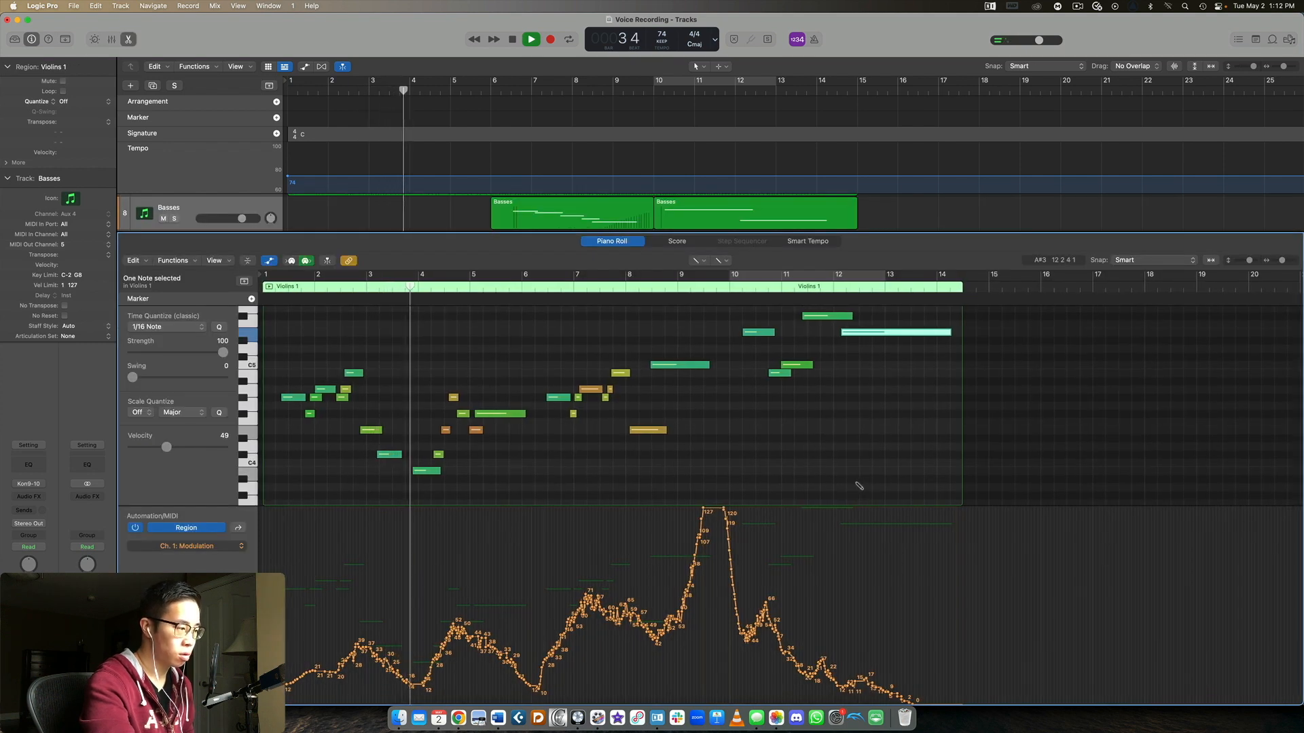
click(198, 546)
click(199, 556)
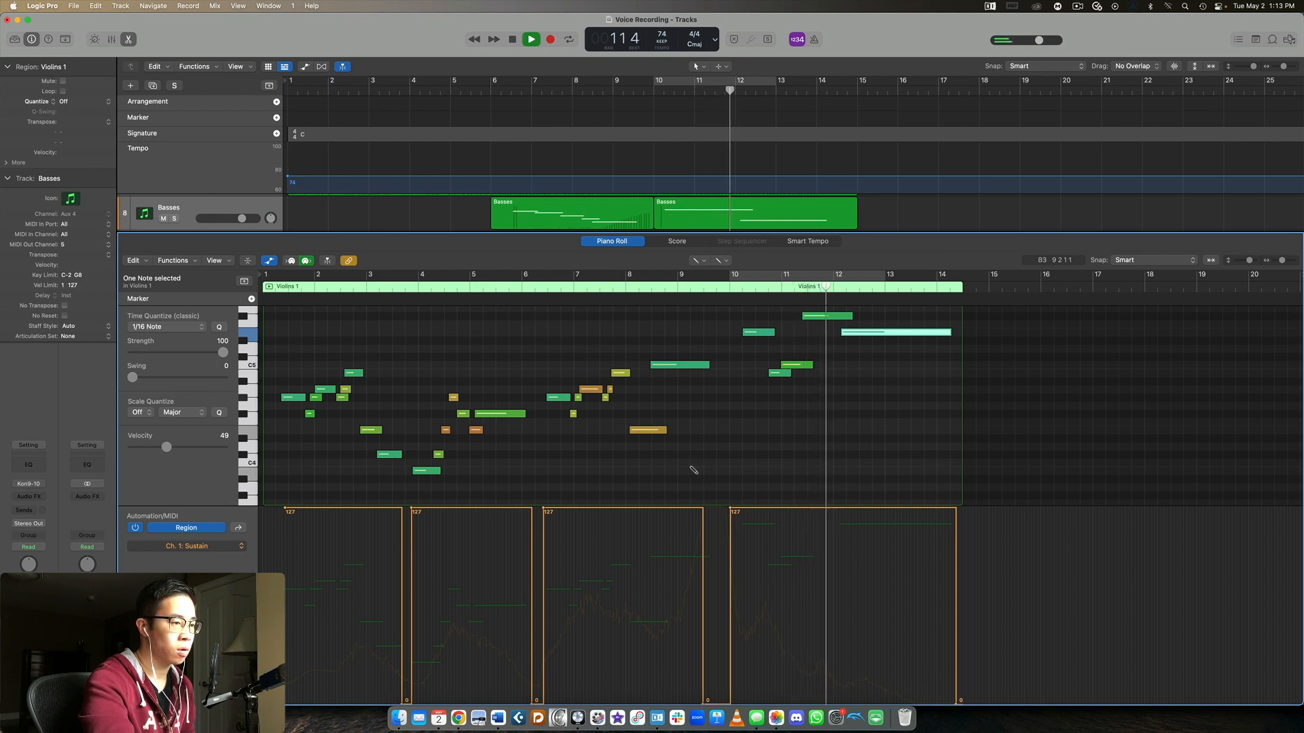
scroll(688, 474, up, 3)
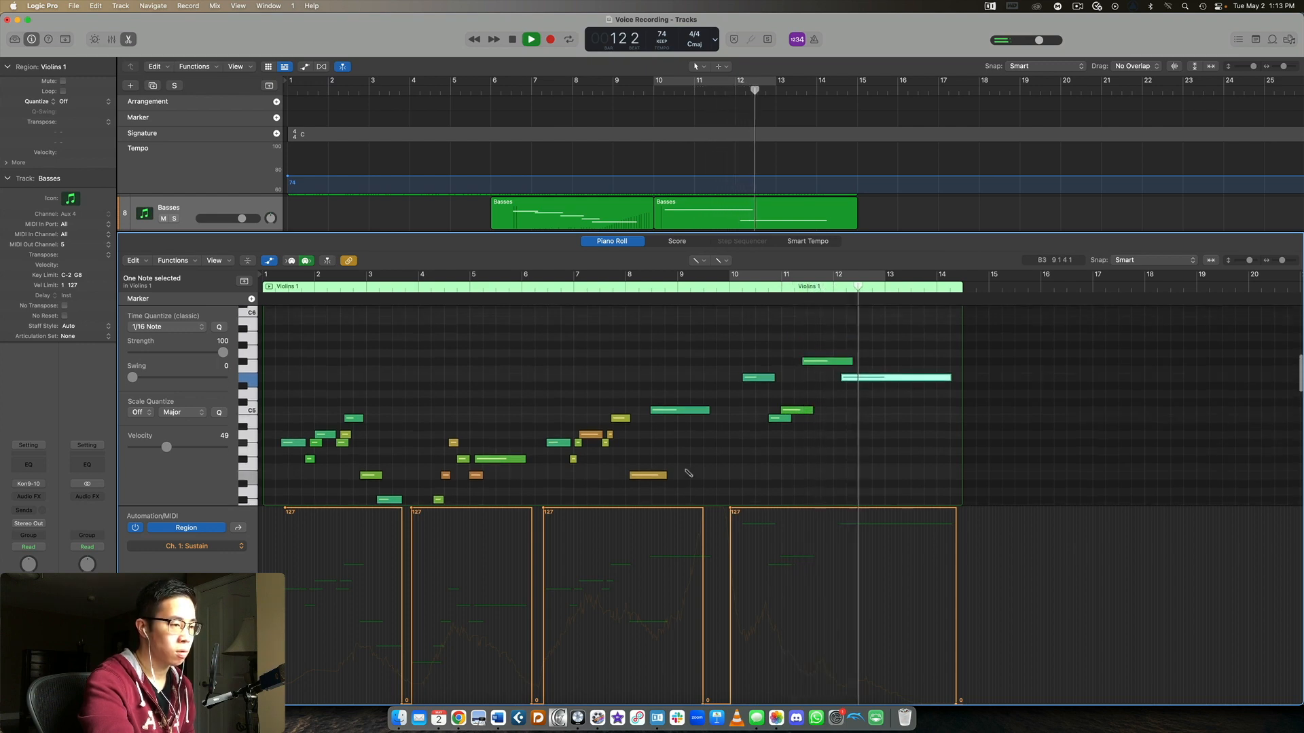
scroll(688, 474, down, 2)
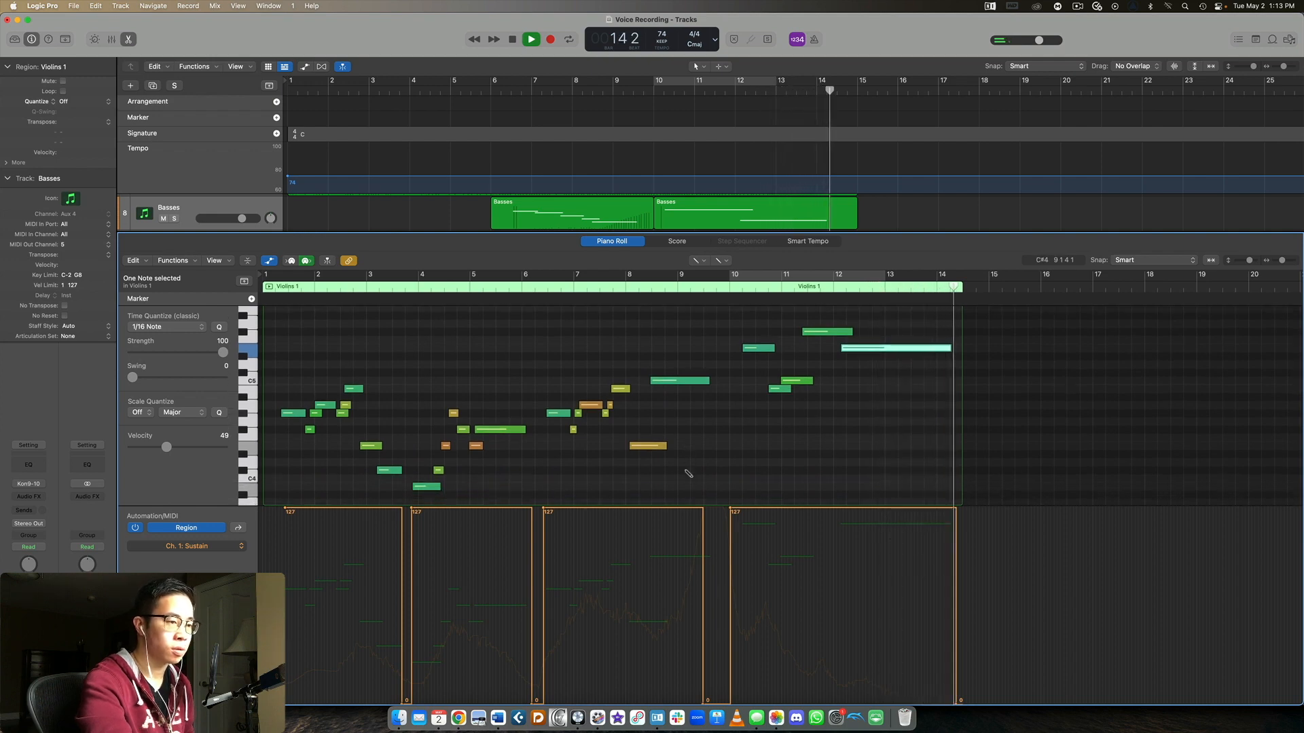
key(space)
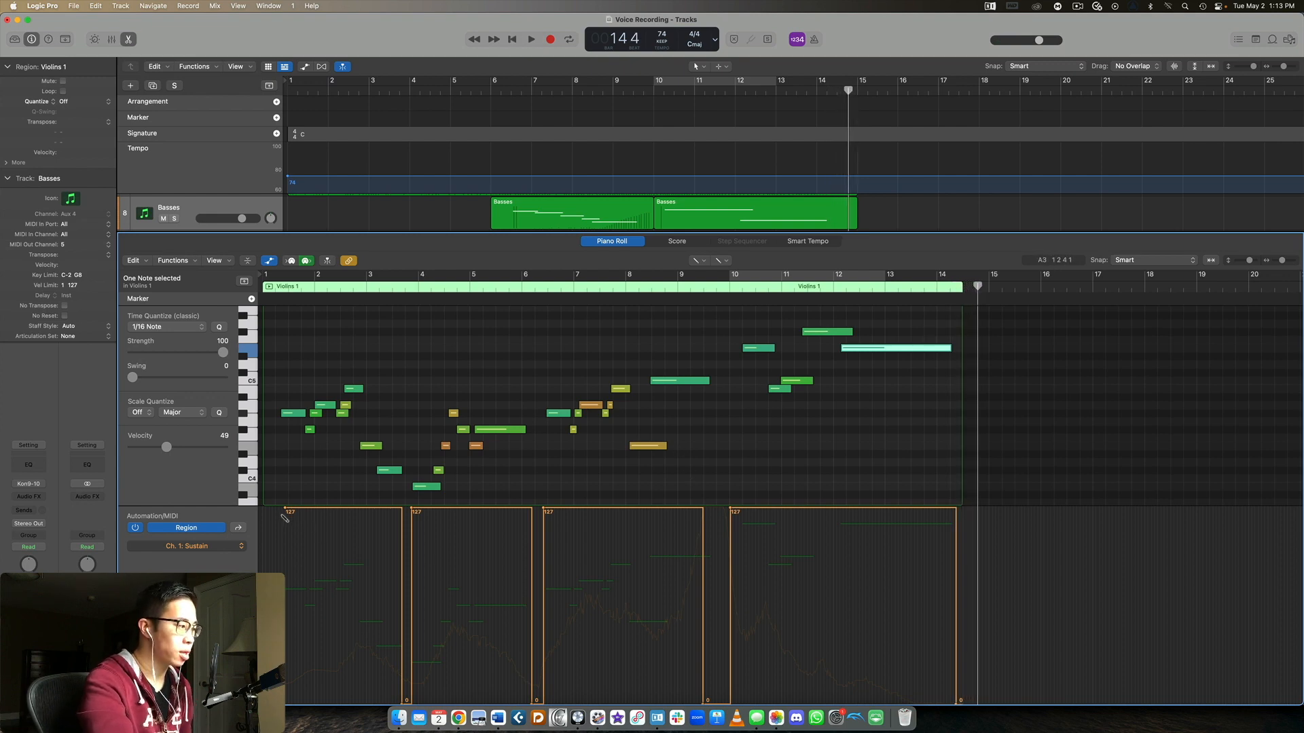
drag(1280, 261, 1285, 261)
scroll(980, 402, left, 15)
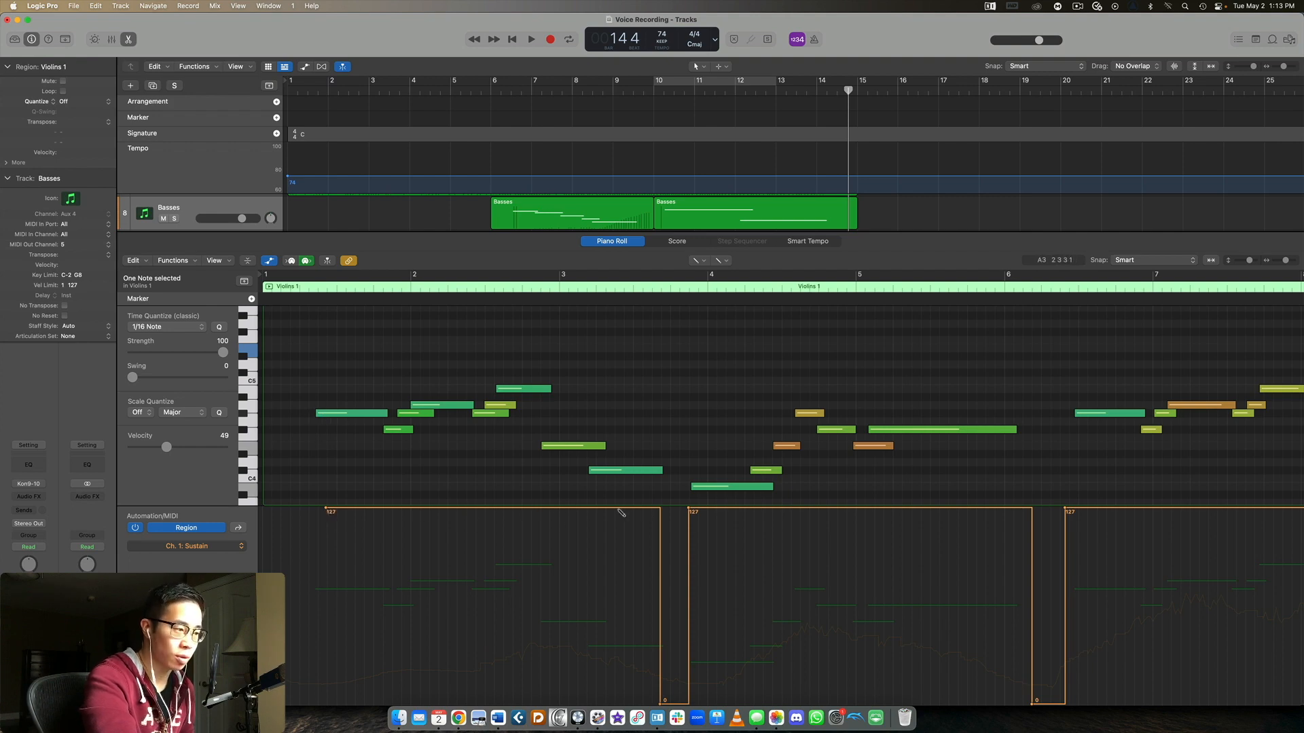
Compare the Violins 1 notes with the Sustain data through bar 9 and nudge the sustain-on point just before bar 4
scroll(691, 414, up, 1)
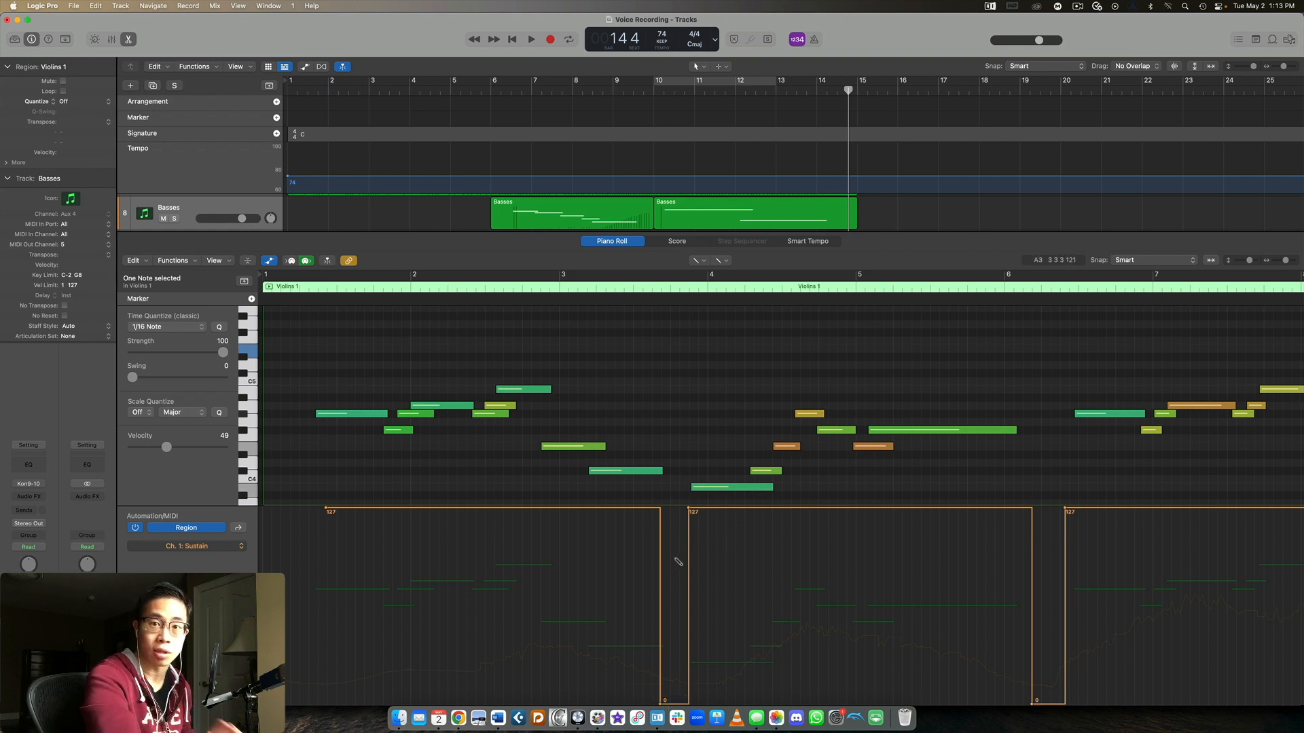
scroll(719, 536, right, 5)
scroll(582, 442, left, 5)
scroll(582, 448, right, 5)
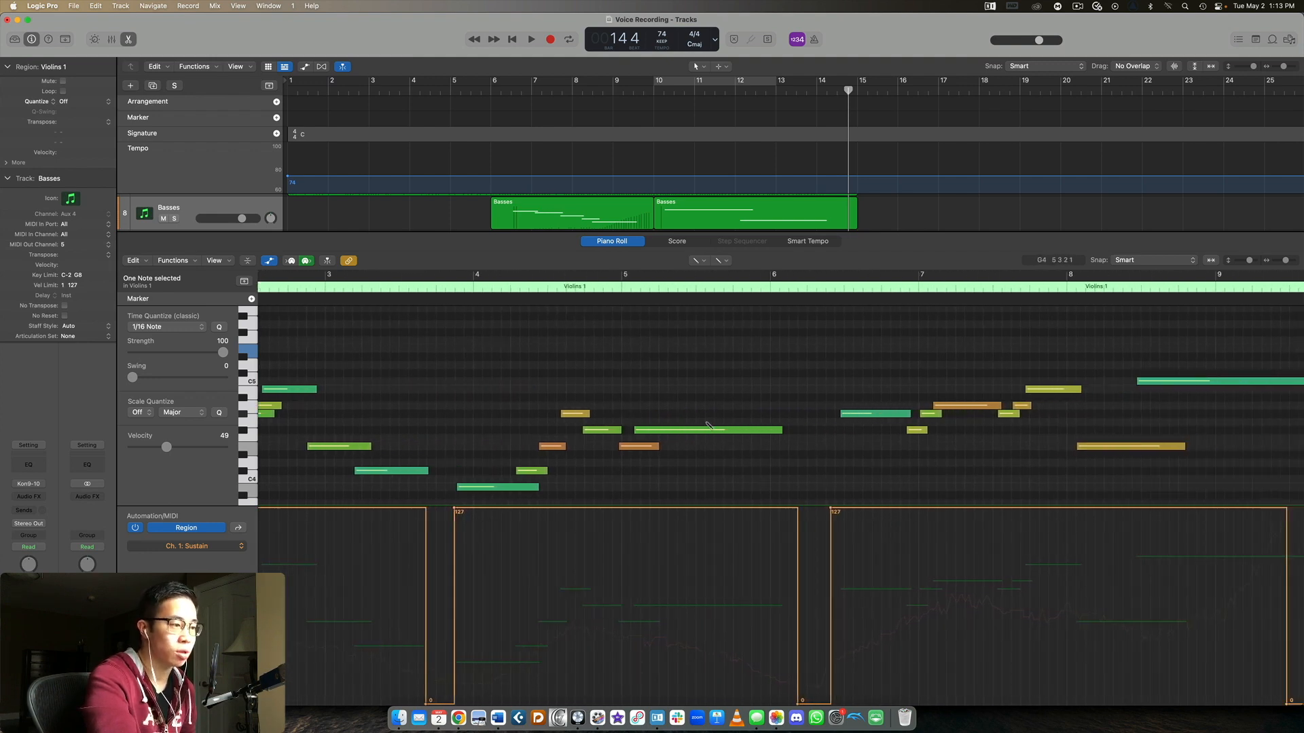
scroll(728, 430, down, 2)
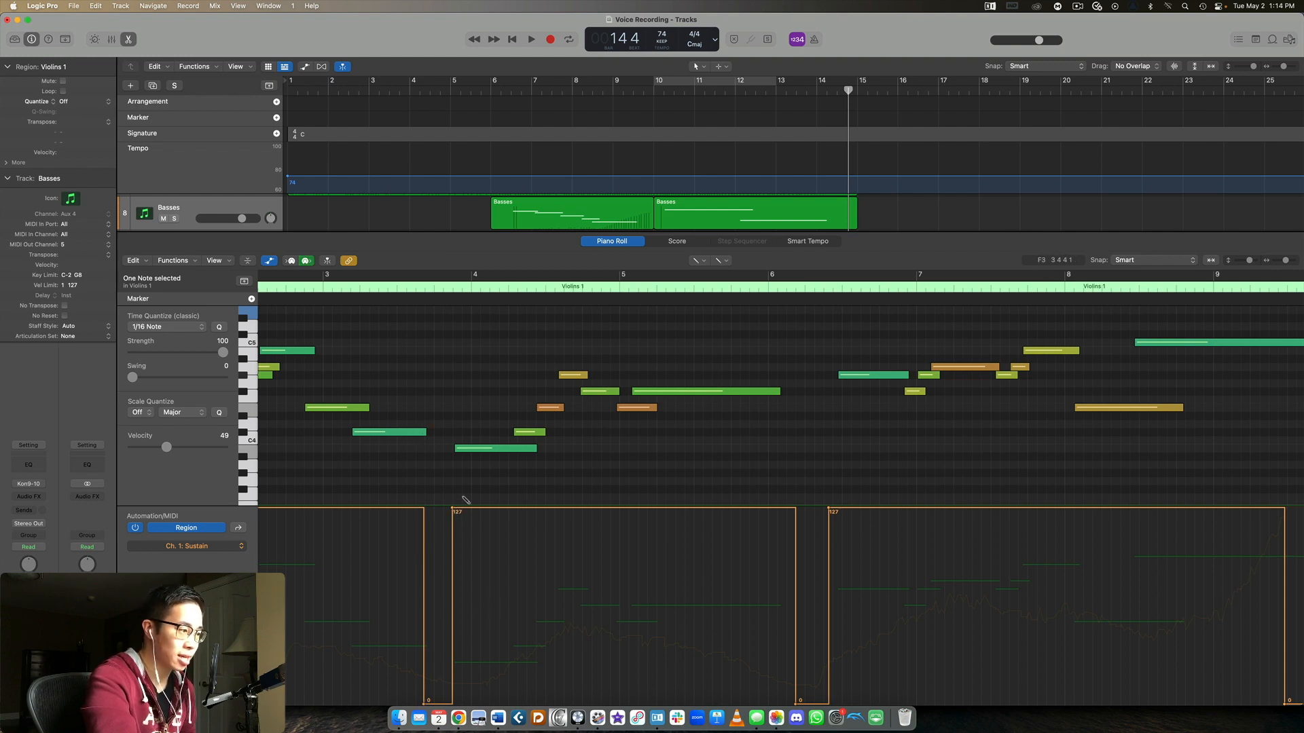
drag(455, 510, 456, 508)
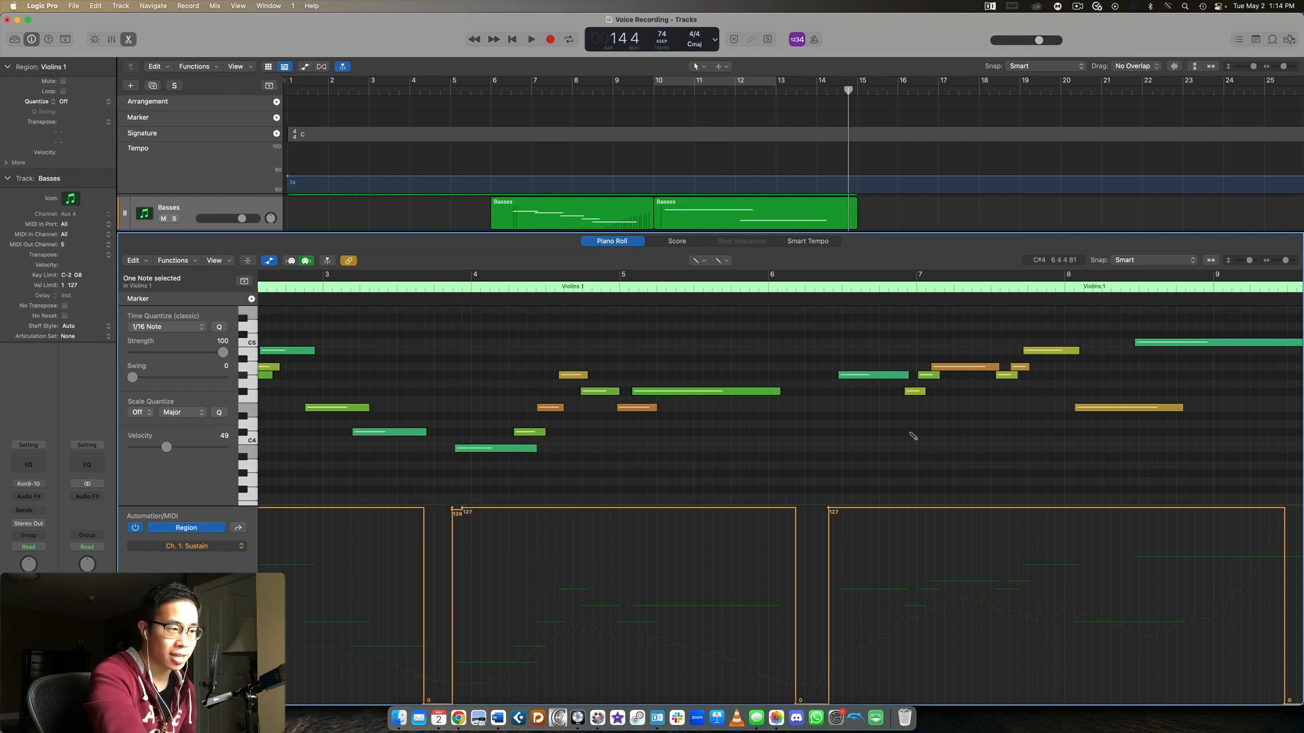
Examine the Violins 1 notes and Sustain changes up to about bar 12 and close the Piano Roll
scroll(909, 436, right, 5)
scroll(910, 437, up, 5)
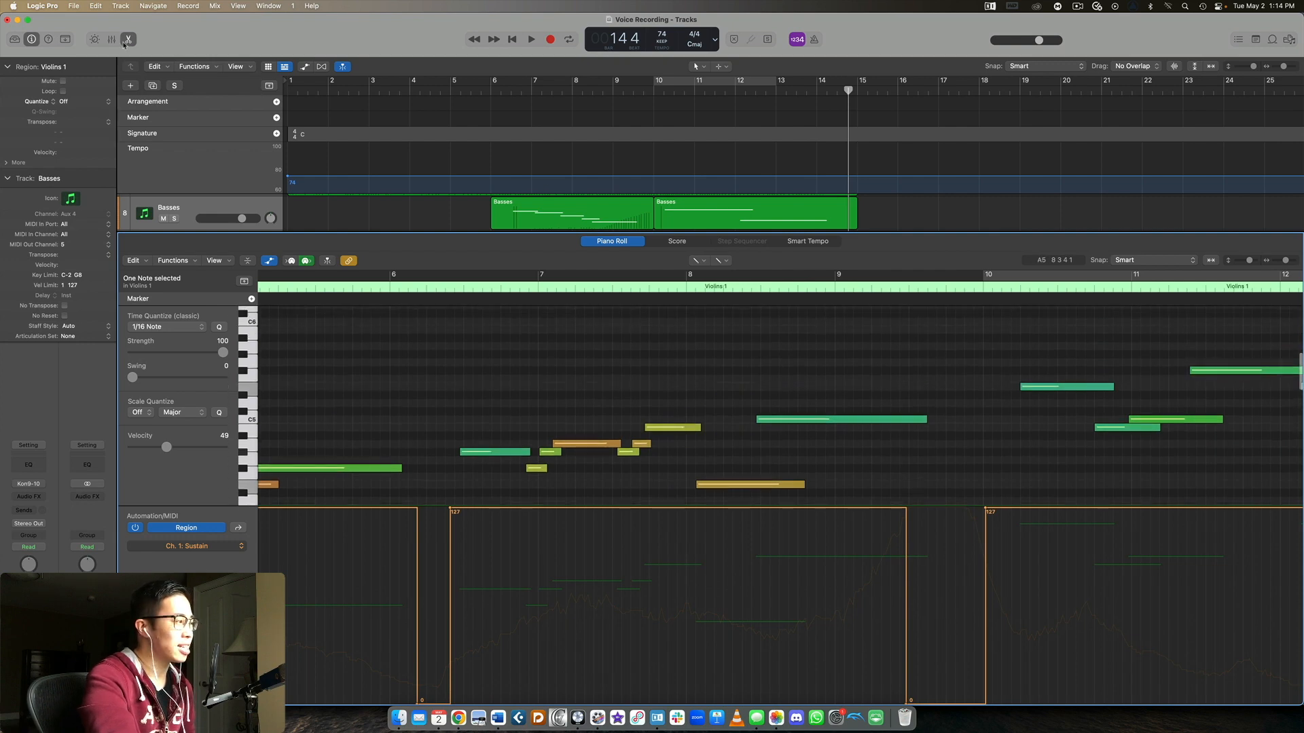
click(127, 40)
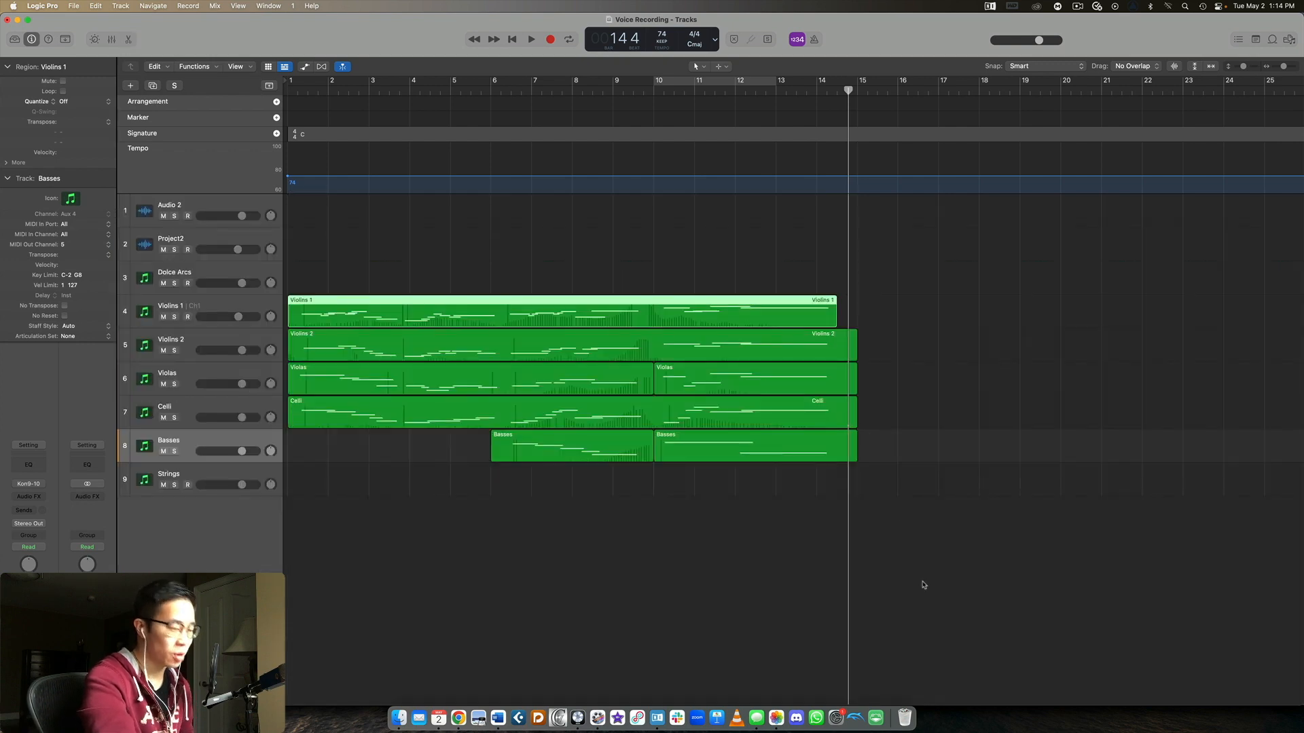
key(t)
key(t)
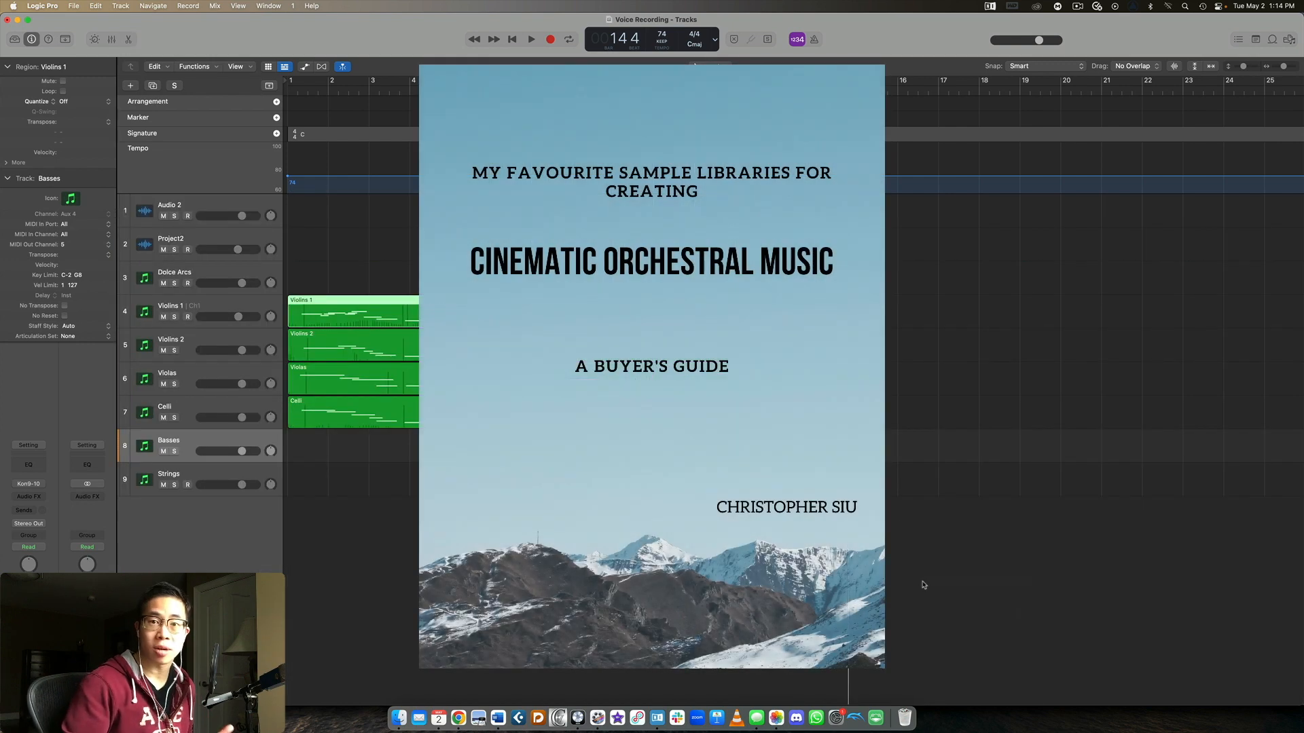